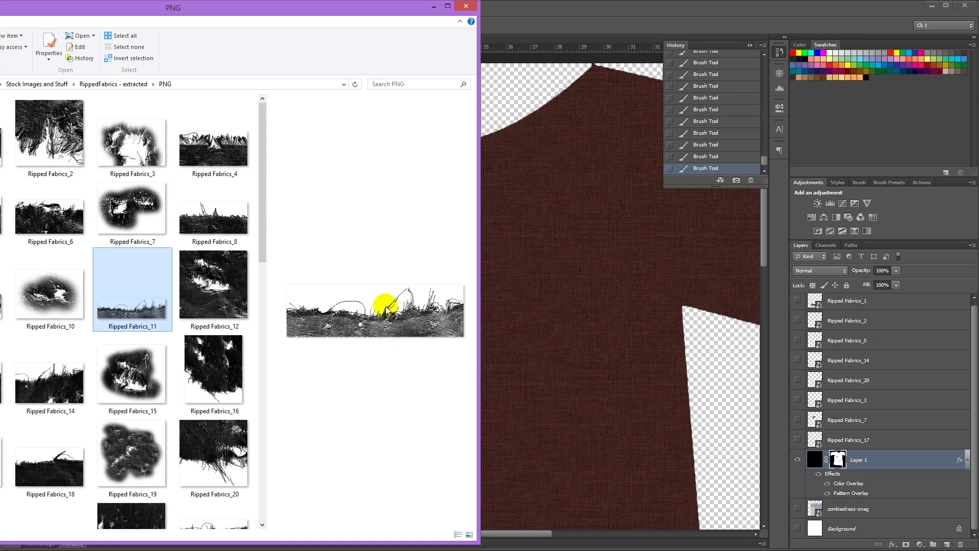
Step: Preview the Ripped Fabrics images and place Ripped Fabrics_43 into the shirt document in Photoshop
left_click(218, 221)
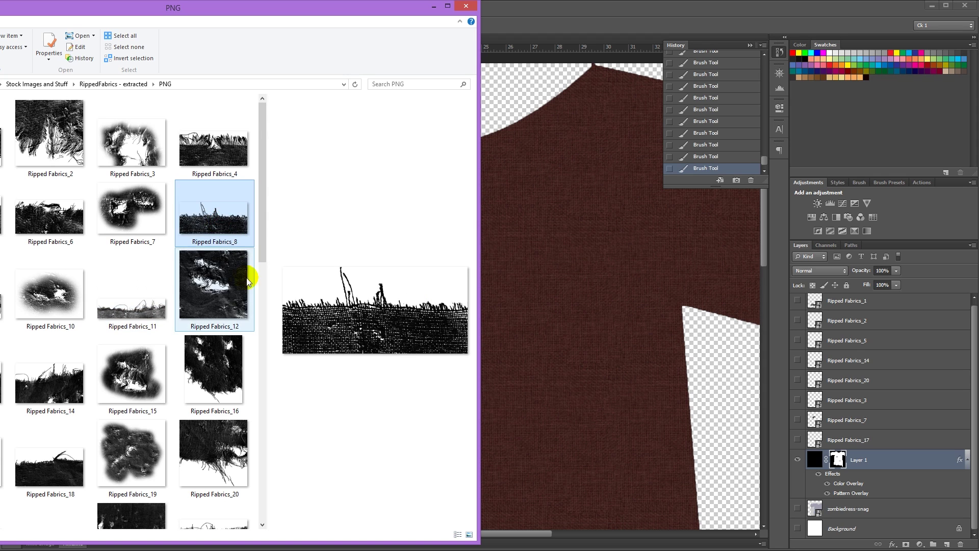
scroll(220, 343, "down", 10)
scroll(220, 339, "up", 3)
left_click(209, 390)
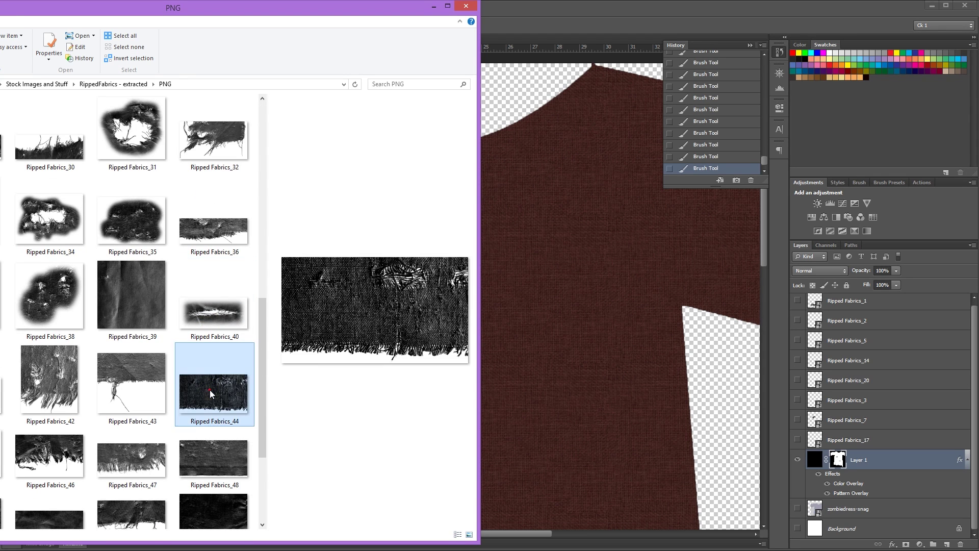
left_click(150, 373)
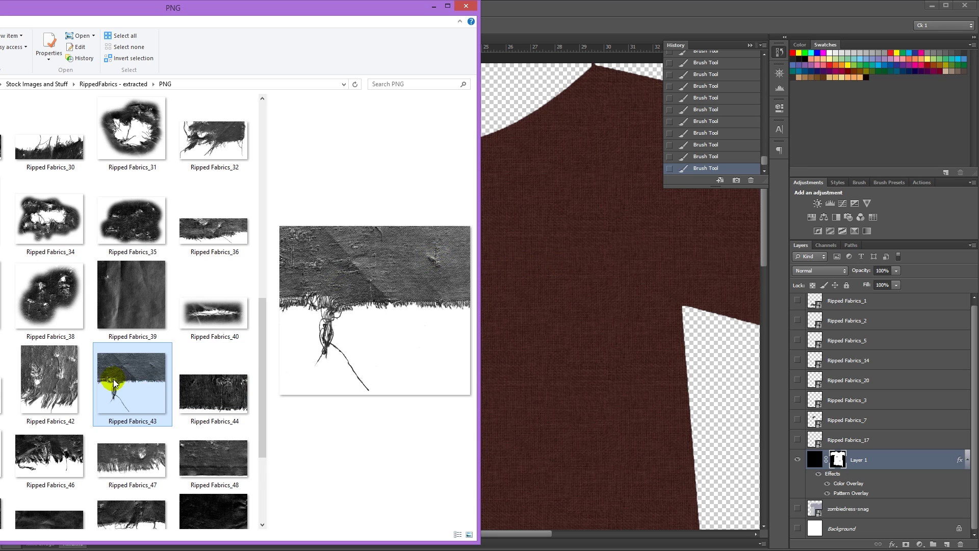
left_click_drag(113, 383, 551, 172)
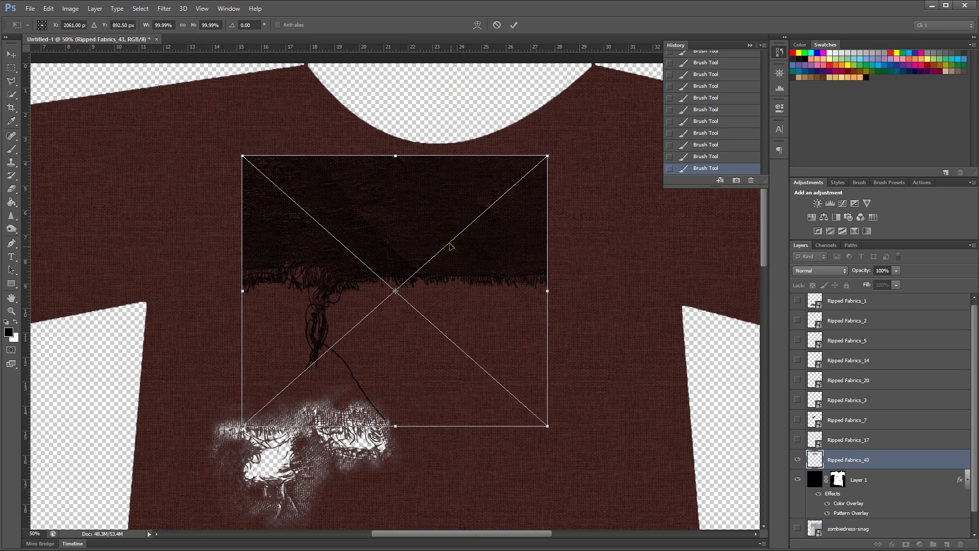
Step: Rotate and warp the placed piece along the left curve of the neckline and fray that edge on Layer 1's mask
left_click_drag(409, 125, 517, 305)
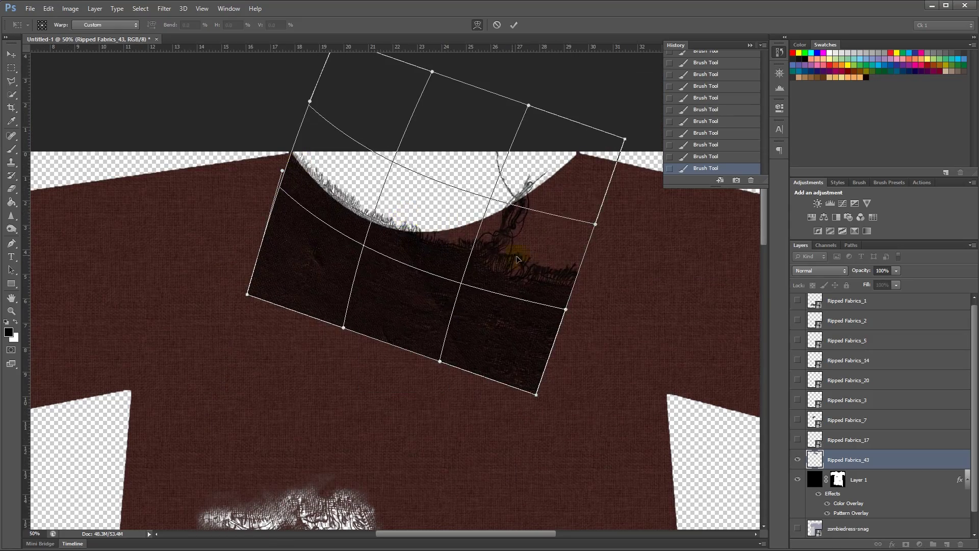
key("Return")
mouse_move(331, 186)
left_mouse_down()
mouse_move(393, 219)
mouse_move(451, 232)
left_mouse_up()
key("ctrl+d")
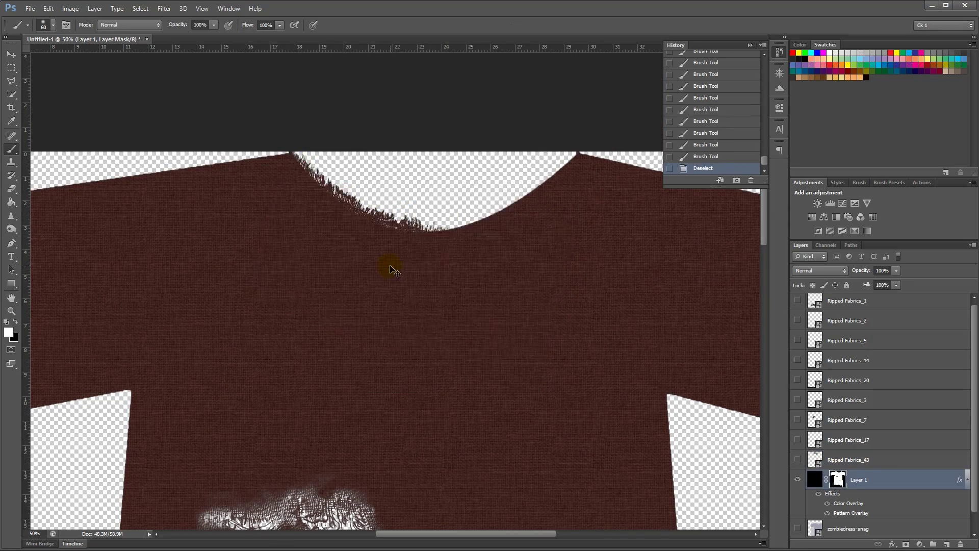
Step: Place Ripped Fabrics_3 into the shirt document, rotating and warping it over the bottom of the neckline
key("alt+Tab")
left_click_drag(108, 188, 505, 299)
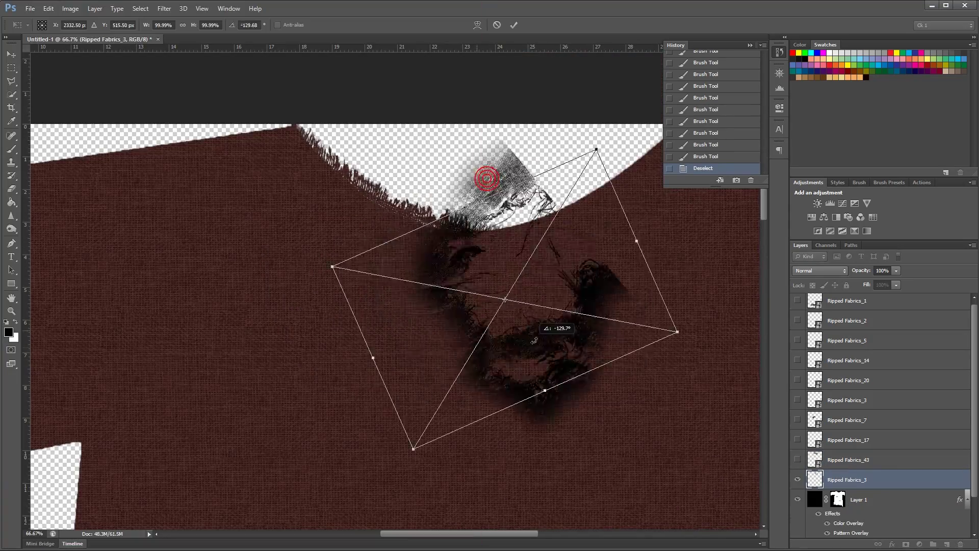
left_click_drag(487, 179, 318, 148)
left_click(478, 24)
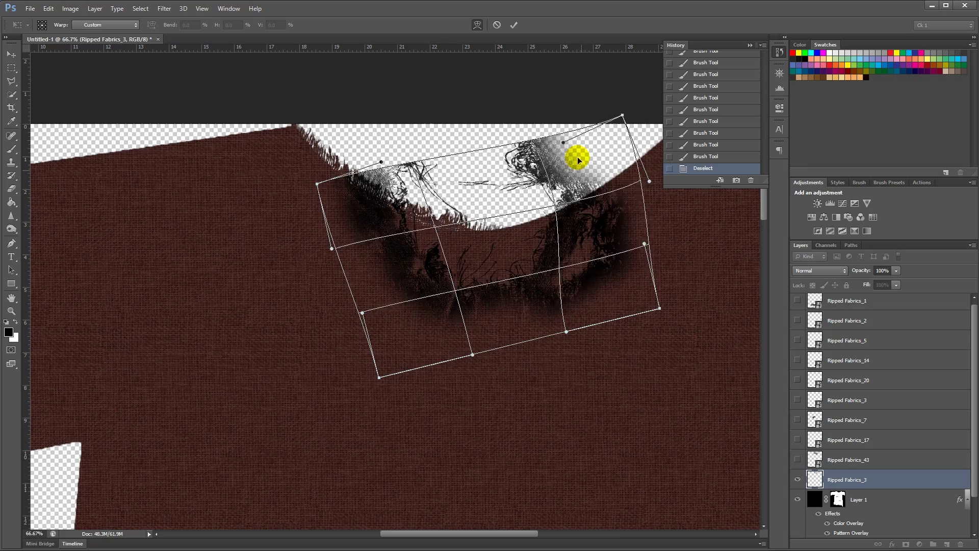
left_click_drag(575, 158, 602, 153)
key("Return")
Step: Load the Ripped Fabrics_3 outline as an inverted selection and paint the neckline opening away on Layer 1's mask
left_click(815, 479, "ctrl")
key("ctrl+shift+i")
left_click(838, 499)
key("b")
mouse_move(522, 223)
left_mouse_down()
mouse_move(403, 224)
mouse_move(562, 201)
mouse_move(432, 169)
left_mouse_up()
Step: Invert the selection and paint white on Layer 1's mask to bring out torn threads along the neckline
key("ctrl+shift+i")
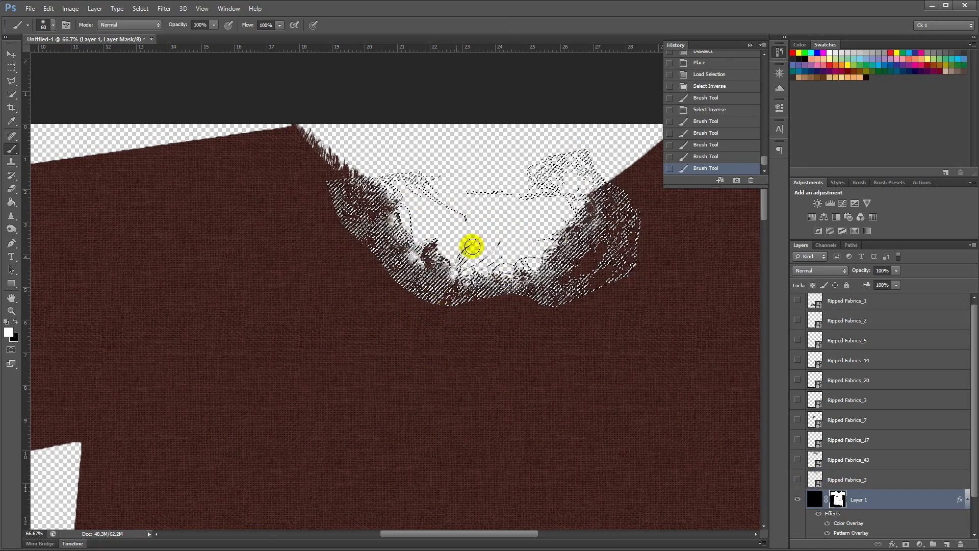
left_click_drag(472, 247, 579, 286)
left_click(397, 244)
key("x")
key("ctrl+shift+i")
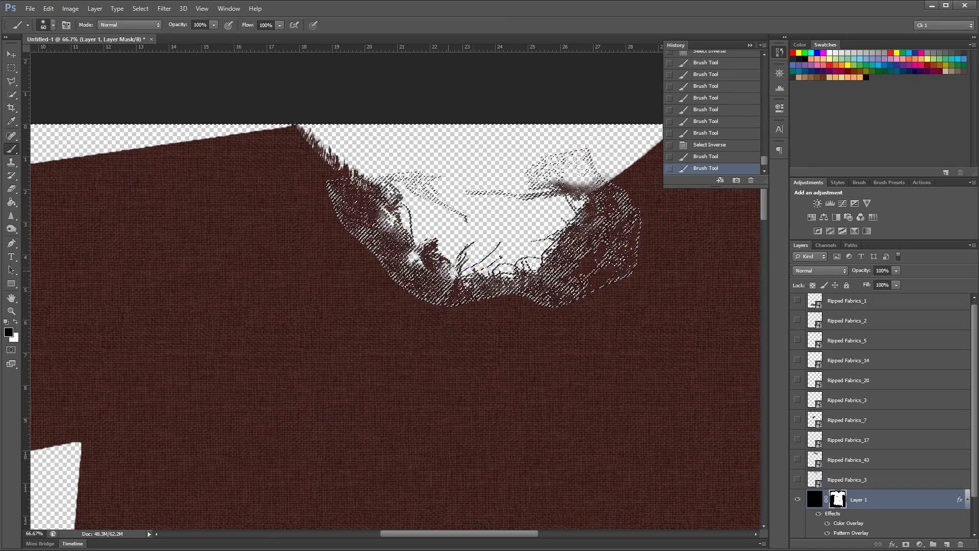
Step: Deselect and touch up the left edge of the ripped neckline on the mask with a 15 px brush
key("ctrl+d")
mouse_move(499, 525)
left_mouse_down()
mouse_move(509, 393)
mouse_move(491, 528)
left_mouse_up()
key("bracketleft")
key("bracketleft")
key("bracketleft")
key("bracketleft")
key("bracketleft")
key("bracketleft")
key("bracketleft")
key("bracketleft")
left_click(450, 307)
left_click_drag(386, 292, 374, 286)
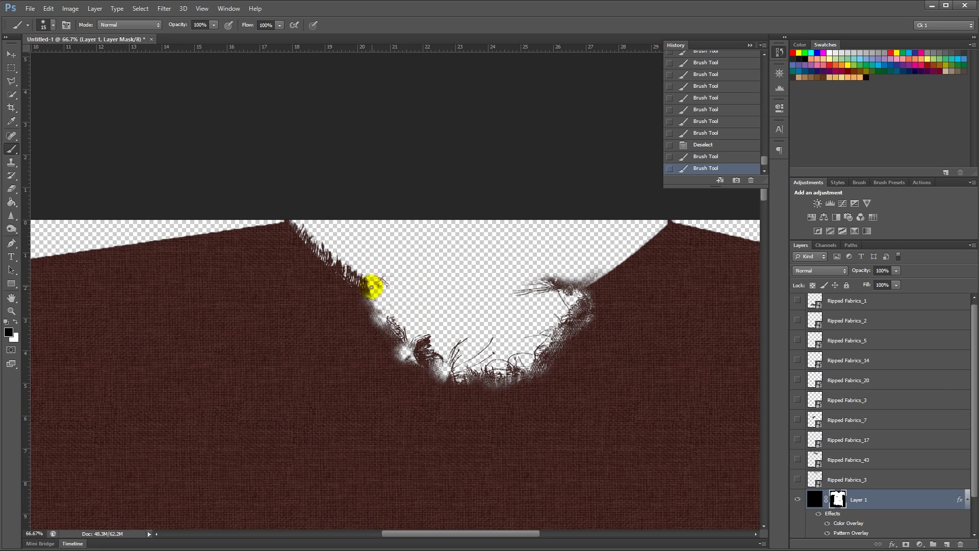
Step: Set the brush to 33 px with 100% hardness and clean up the stray threads around the ripped neckline
right_click(516, 315)
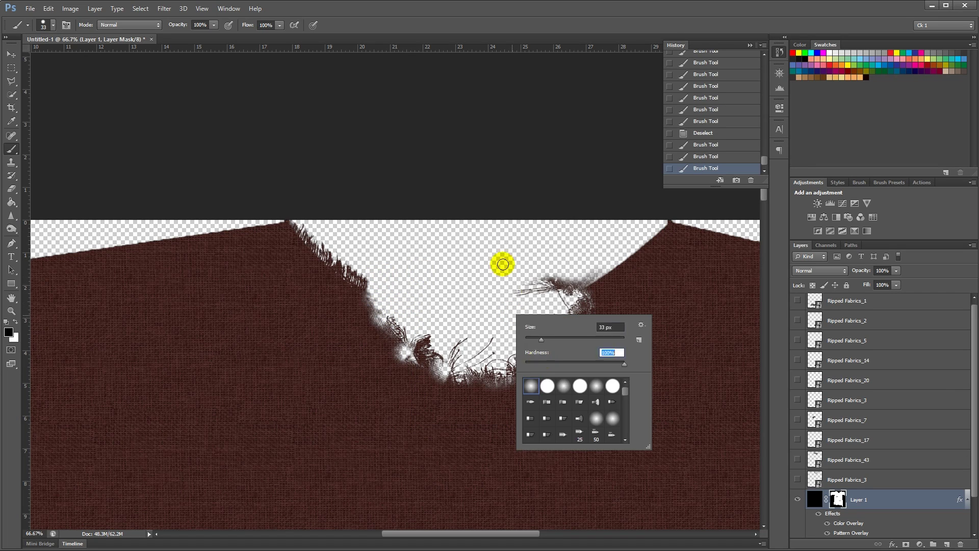
left_click_drag(503, 265, 573, 291)
left_click_drag(481, 354, 434, 341)
left_click_drag(434, 341, 488, 323)
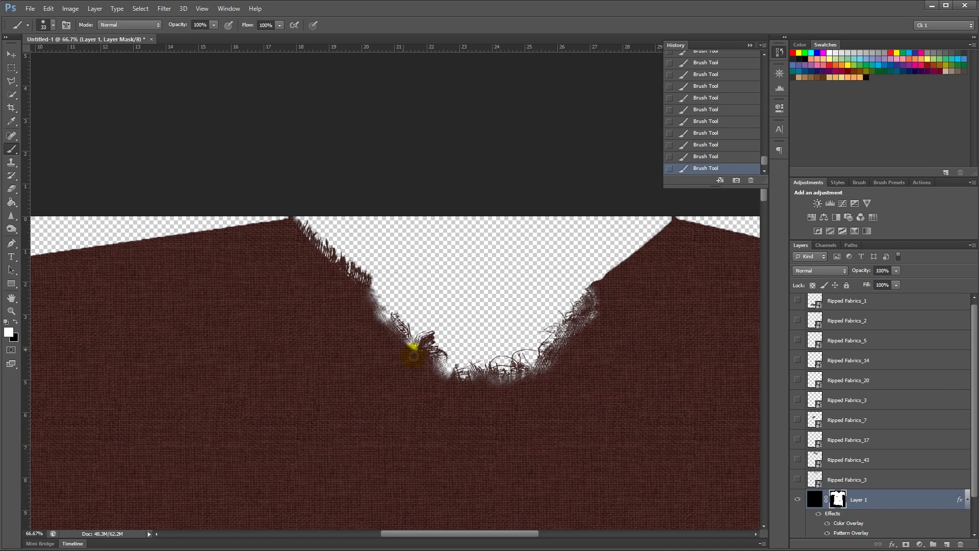
Step: Browse the Ripped Fabrics images and place Ripped Fabrics_40 on the chest, below the right side of the neckline
scroll(531, 325, "down", 5)
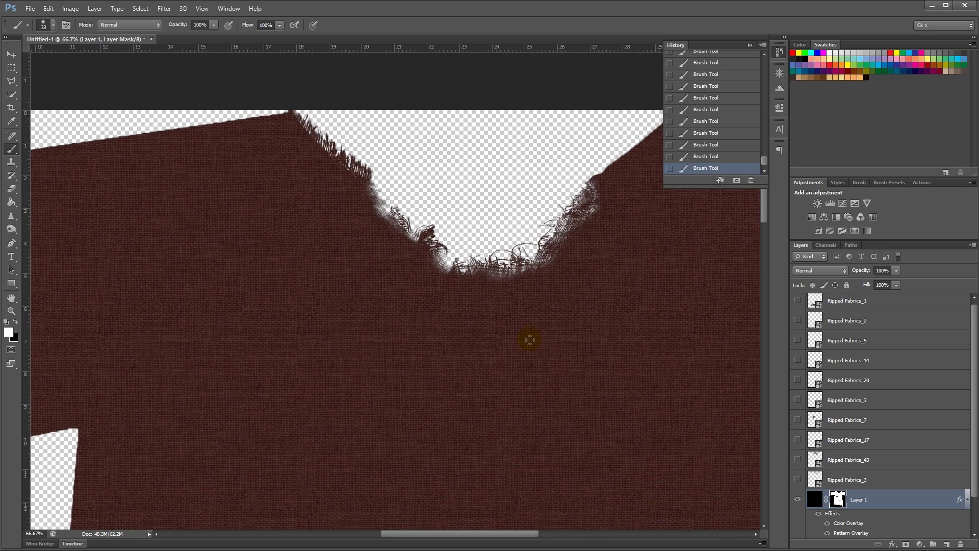
key("ctrl+minus")
key("ctrl+minus")
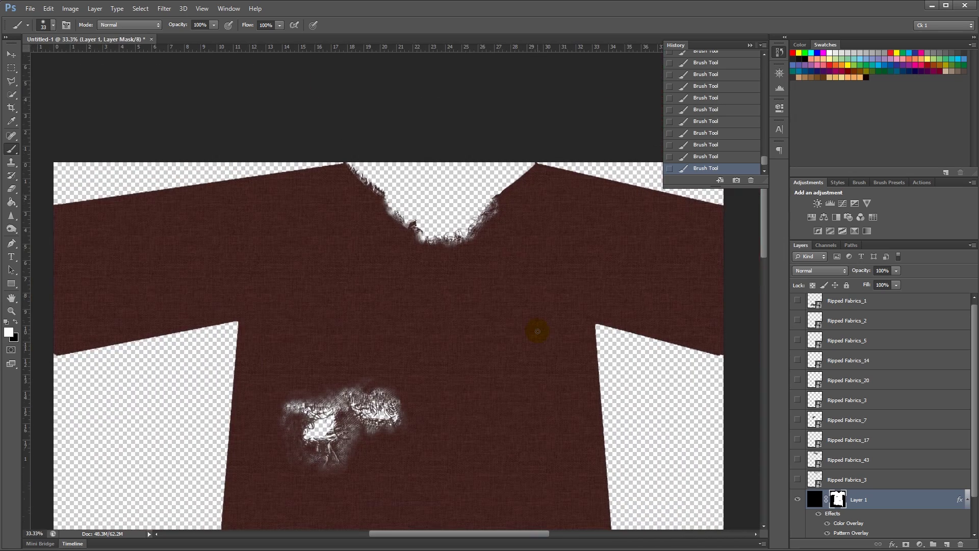
left_click_drag(492, 400, 471, 329)
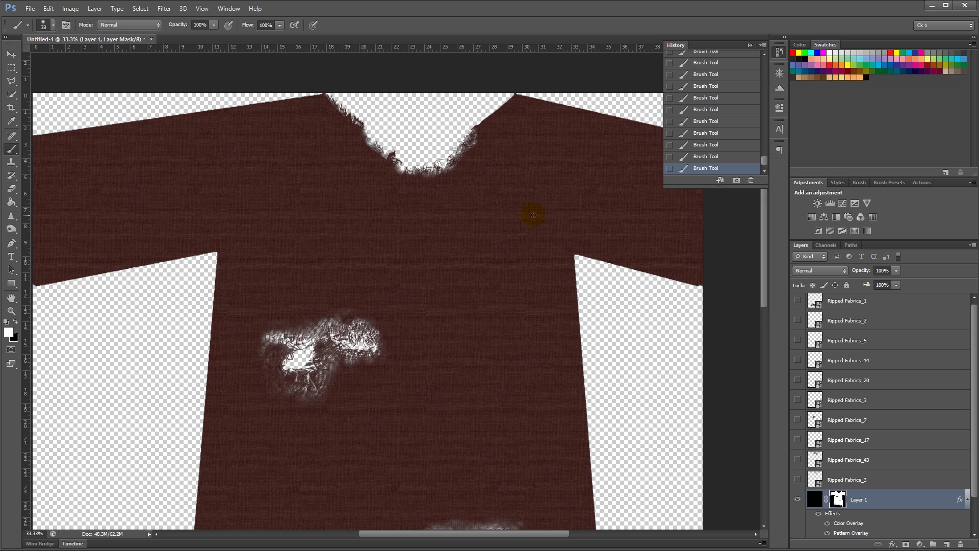
key("alt+Tab")
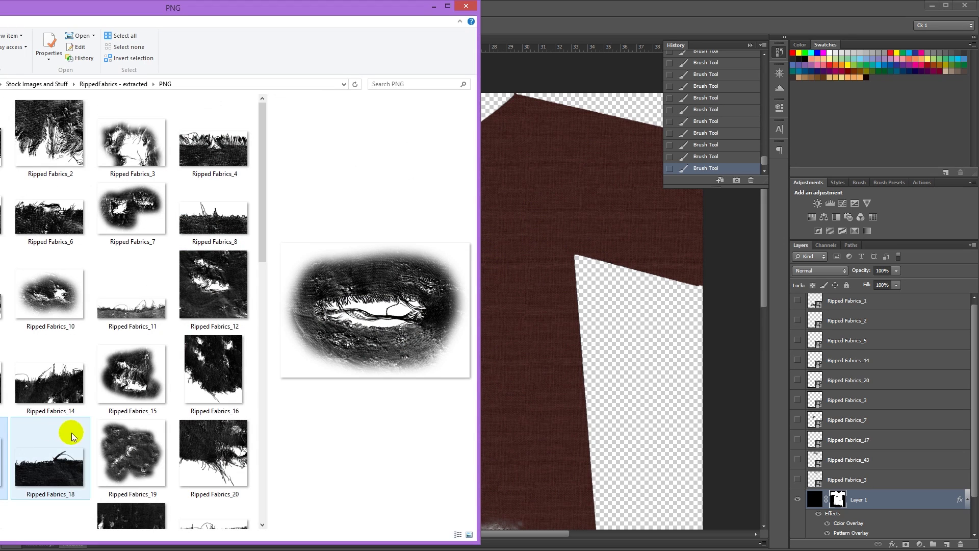
left_click(203, 284)
scroll(236, 304, "down", 10)
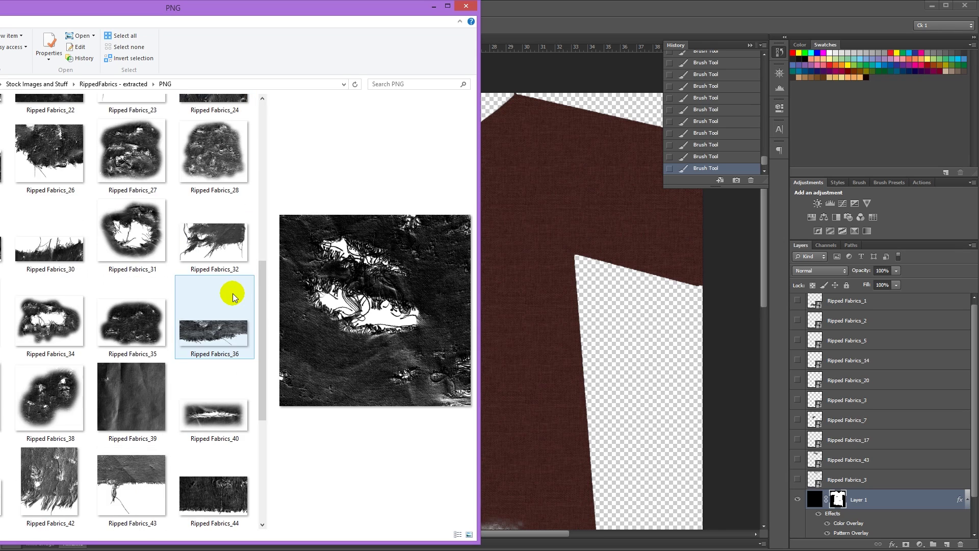
left_click(218, 217)
left_click_drag(217, 211, 530, 213)
Step: Commit the placed Ripped Fabrics_40 piece at about 44% scale on the chest
key("Return")
key("ctrl+t")
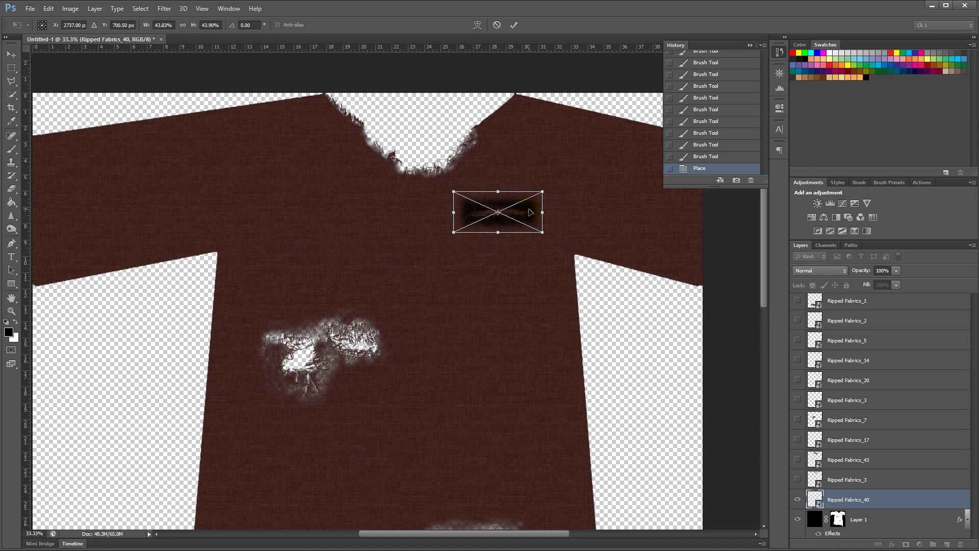
key("Return")
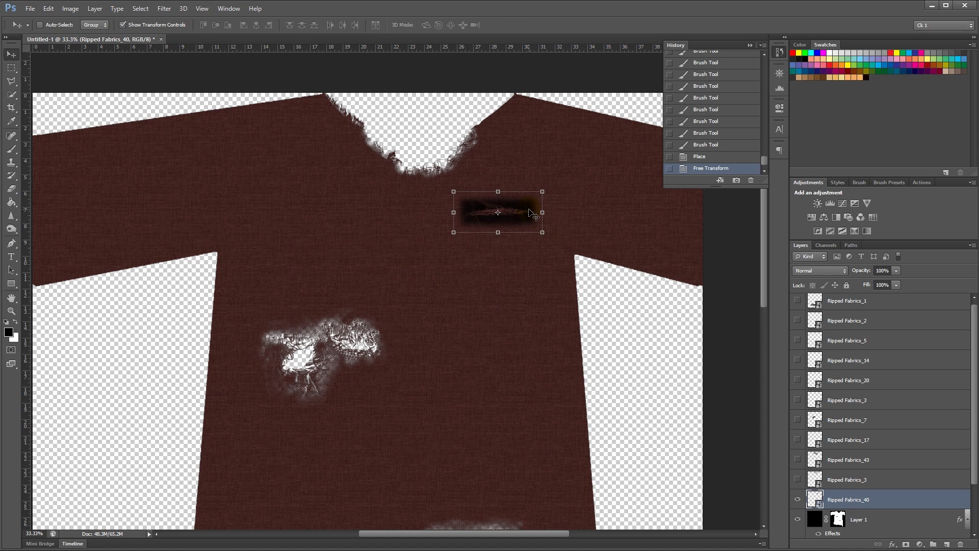
Step: Load the Ripped Fabrics_40 outline as an inverted selection and target Layer 1's mask with a black brush
left_click(811, 503, "ctrl")
scroll(826, 439, "down", 3)
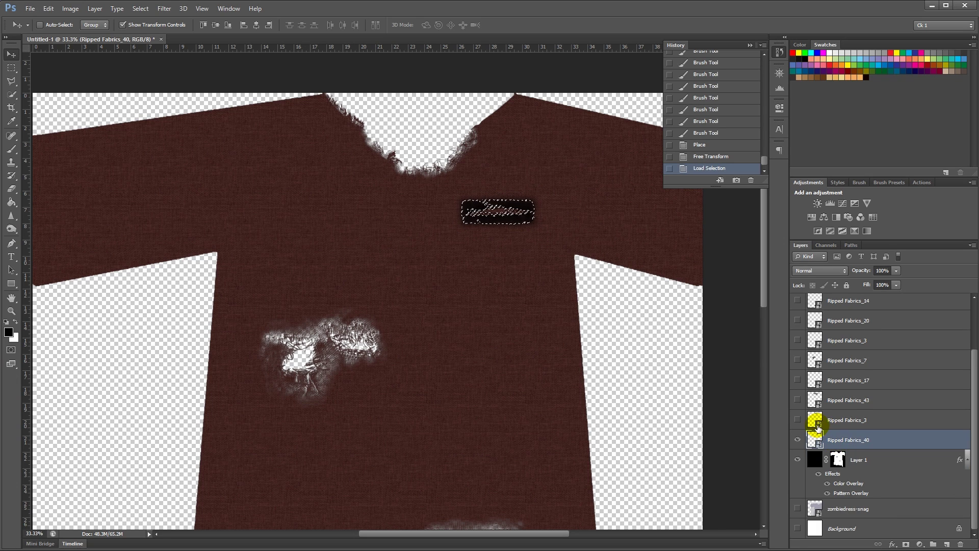
key("ctrl+shift+i")
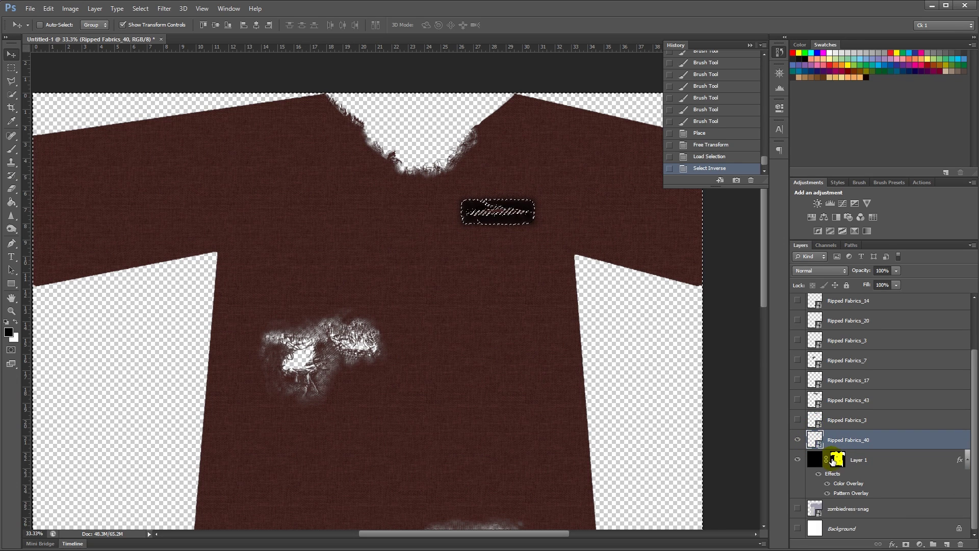
left_click(838, 460)
key("b")
key("x")
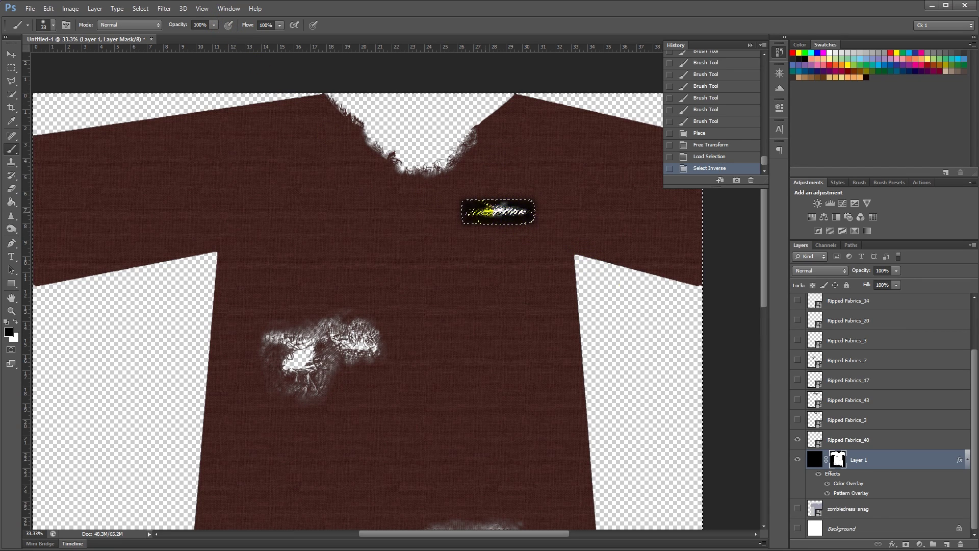
Step: Paint the chest tear in black on Layer 1's mask and hide the Ripped Fabrics_40 layer
left_click_drag(485, 211, 472, 211)
left_click(798, 439)
key("ctrl+plus")
left_click_drag(544, 203, 490, 307)
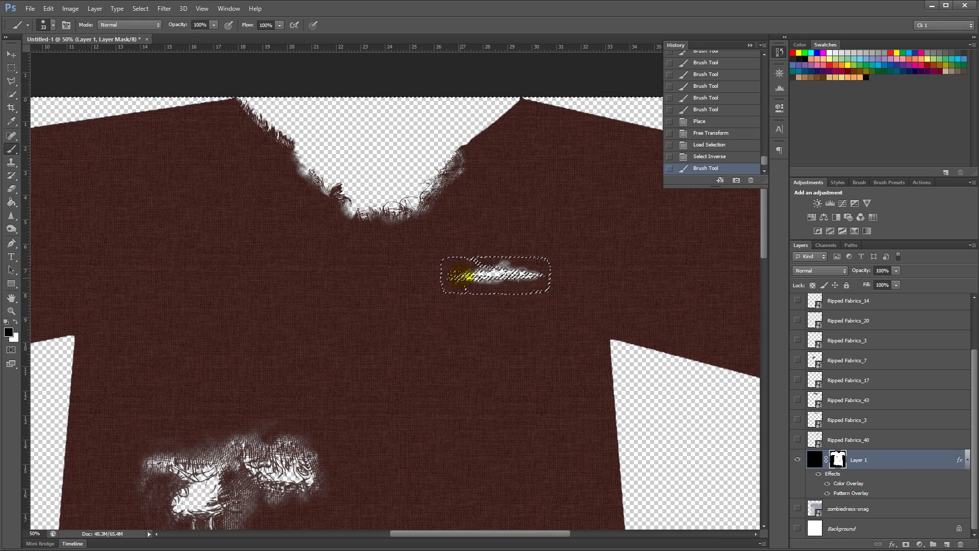
left_click_drag(522, 275, 457, 277)
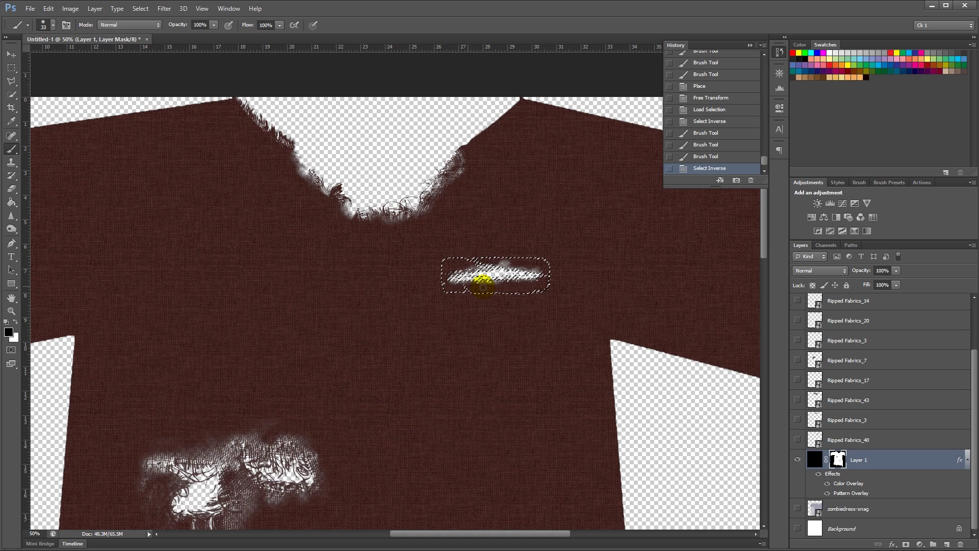
Step: Invert the selection, paint white along the edges of the chest tear to restore the surrounding fabric, and deselect
key("x")
key("ctrl+shift+i")
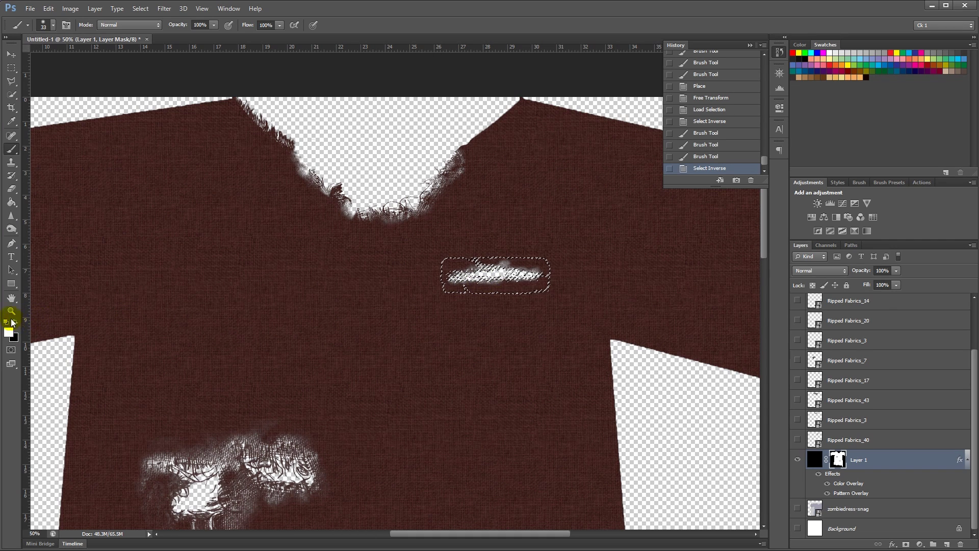
mouse_move(442, 290)
left_mouse_down()
mouse_move(477, 275)
mouse_move(466, 277)
mouse_move(537, 275)
mouse_move(525, 268)
left_mouse_up()
mouse_move(515, 266)
left_mouse_down()
mouse_move(536, 270)
mouse_move(505, 263)
left_mouse_up()
left_click_drag(509, 265, 520, 265)
left_click(524, 267)
left_click(531, 270)
left_click(535, 273)
left_click(538, 277)
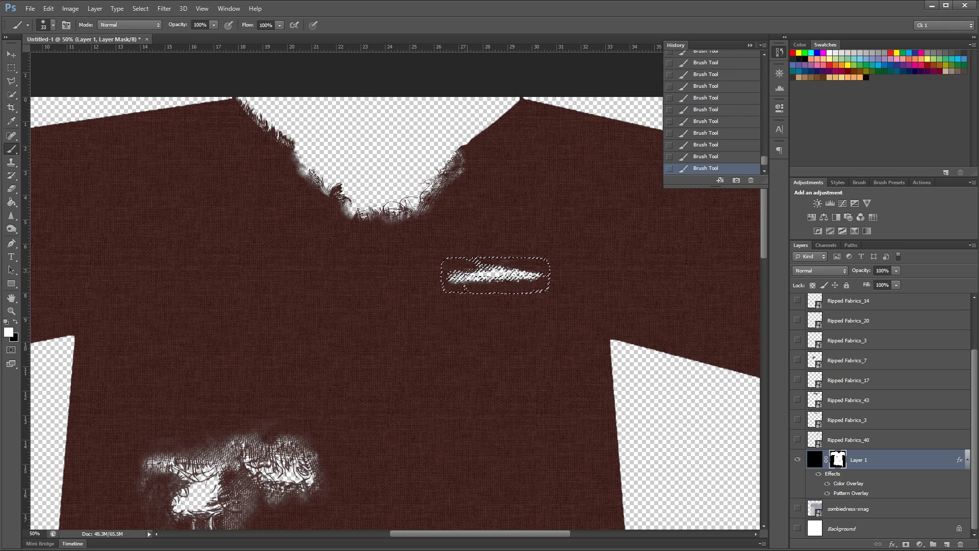
left_click(537, 281)
key("ctrl+d")
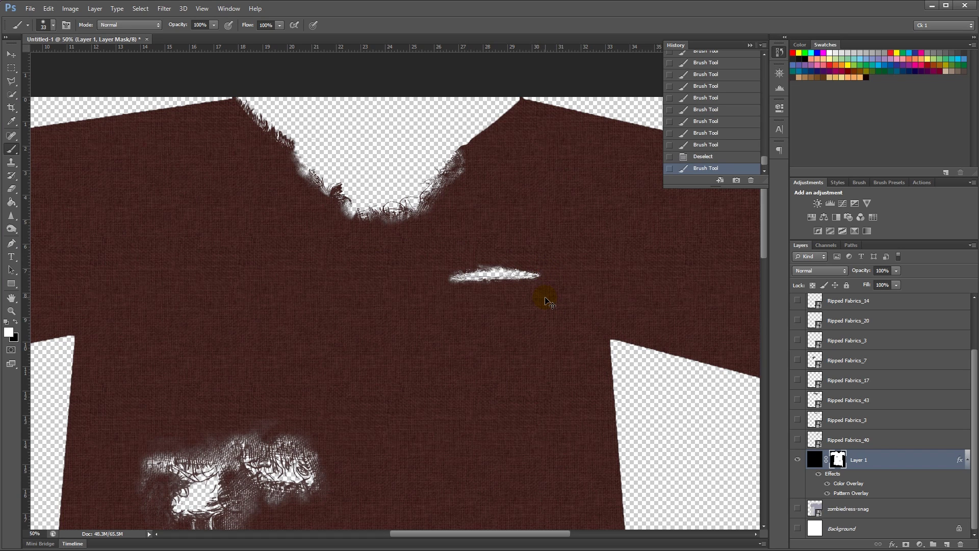
Step: Place the Ripped Fabrics_41 image into the shirt document
key("ctrl+minus")
key("ctrl+minus")
key("ctrl+minus")
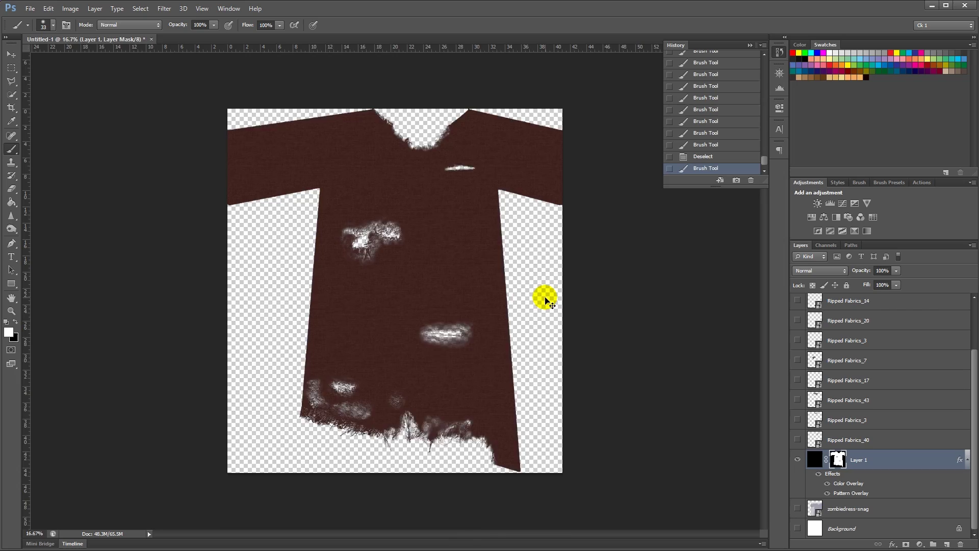
key("ctrl+plus")
key("ctrl+plus")
key("ctrl+plus")
left_click_drag(572, 171, 485, 449)
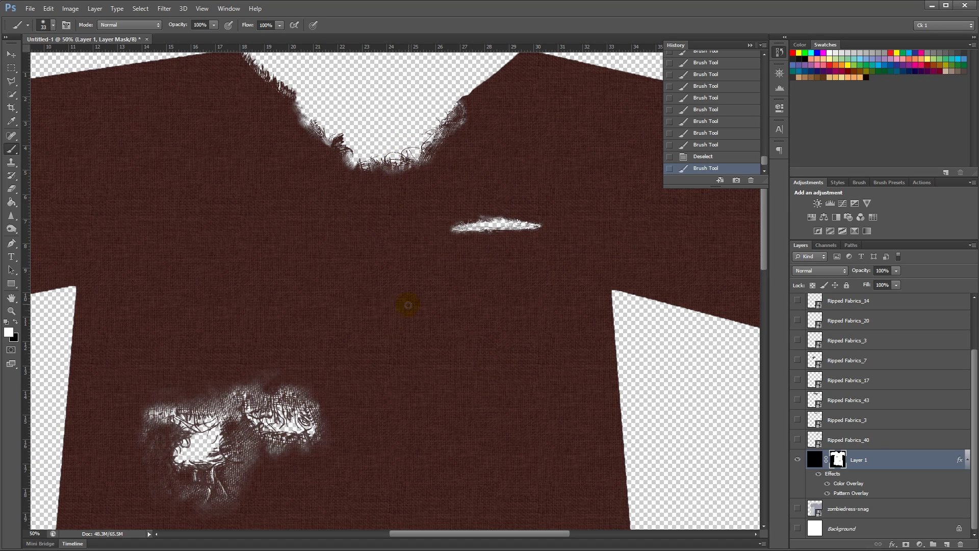
key("alt+Tab")
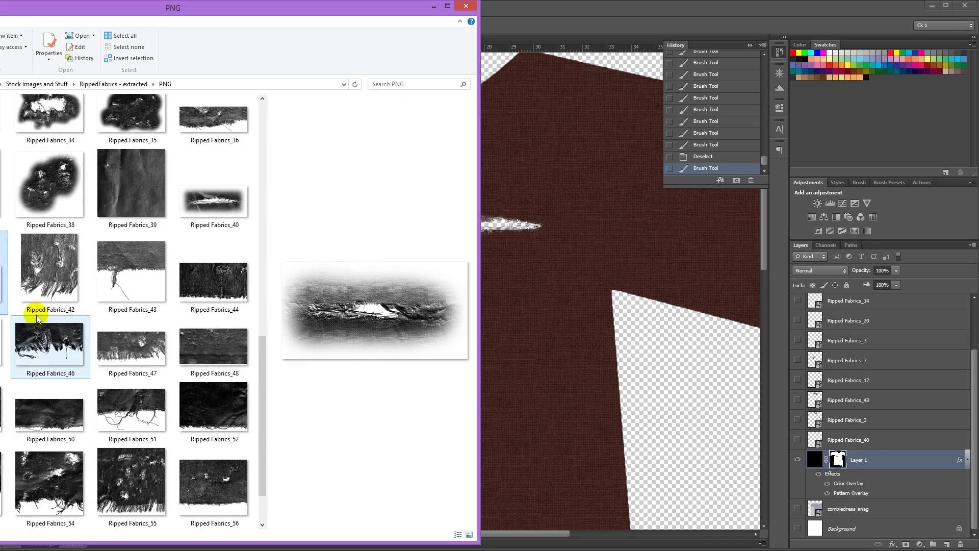
left_click(545, 274)
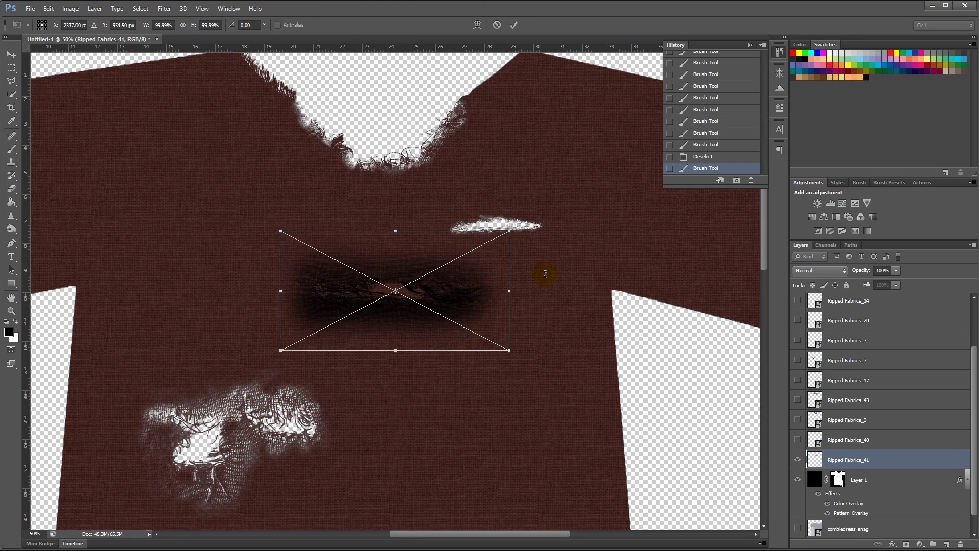
Step: Scale down the Ripped Fabrics_41 piece and position it directly below the chest tear
key("Return")
key("v")
left_click_drag(496, 243, 524, 255)
key("Return")
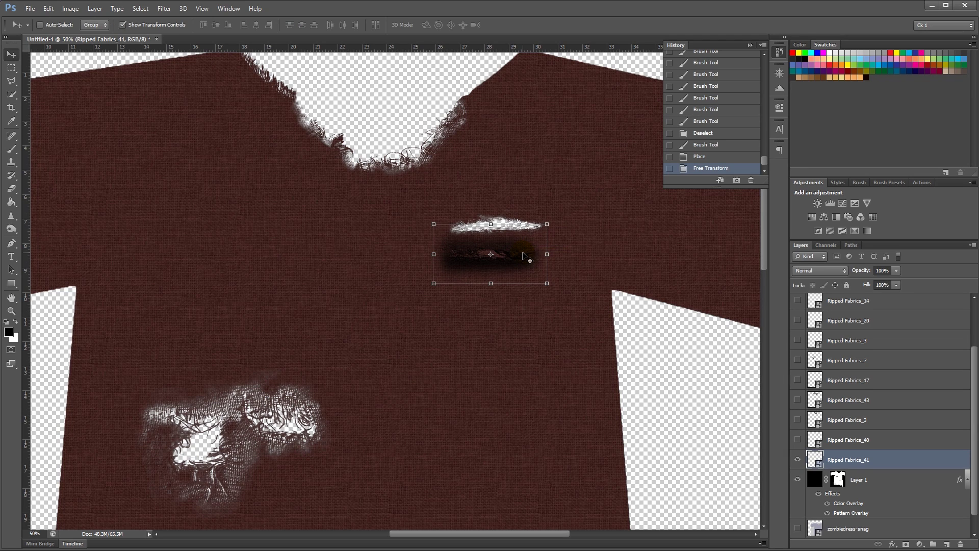
Step: Load the Ripped Fabrics_41 outline as an inverted selection, target Layer 1's mask, and swap the foreground and background colors
left_click(815, 462, "ctrl")
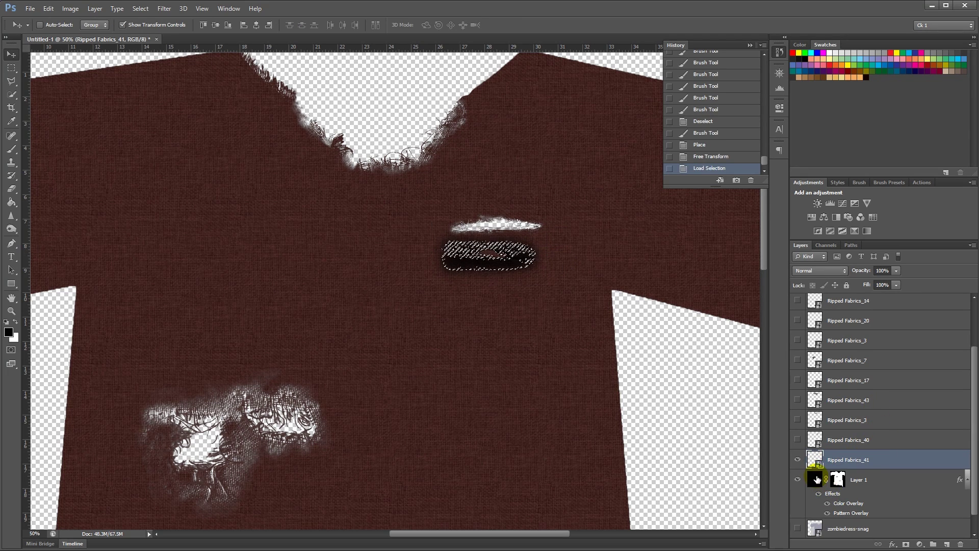
key("ctrl+shift+i")
left_click(838, 479)
key("x")
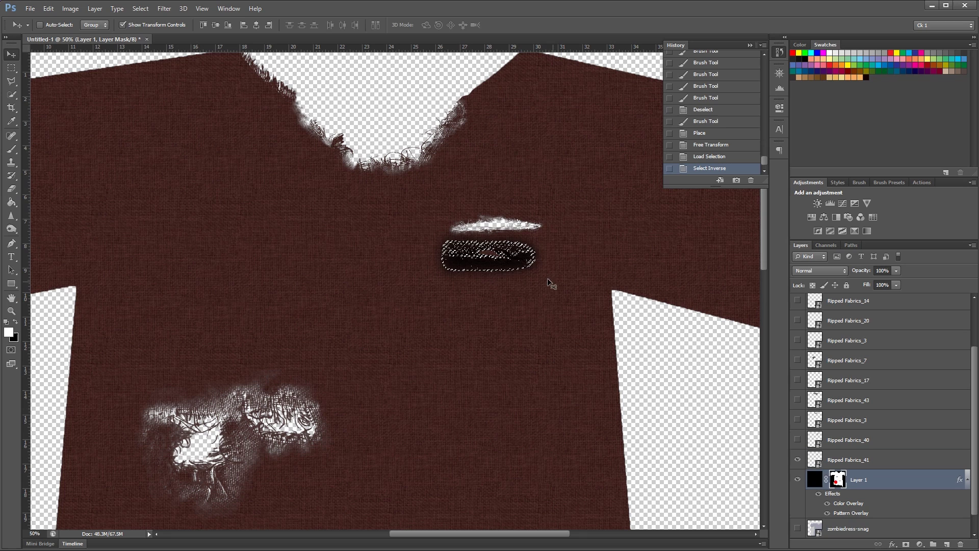
Step: Paint black with the Brush inside the selection to cut a second tear below the chest tear, and hide the Ripped Fabrics_41 layer
key("b")
key("x")
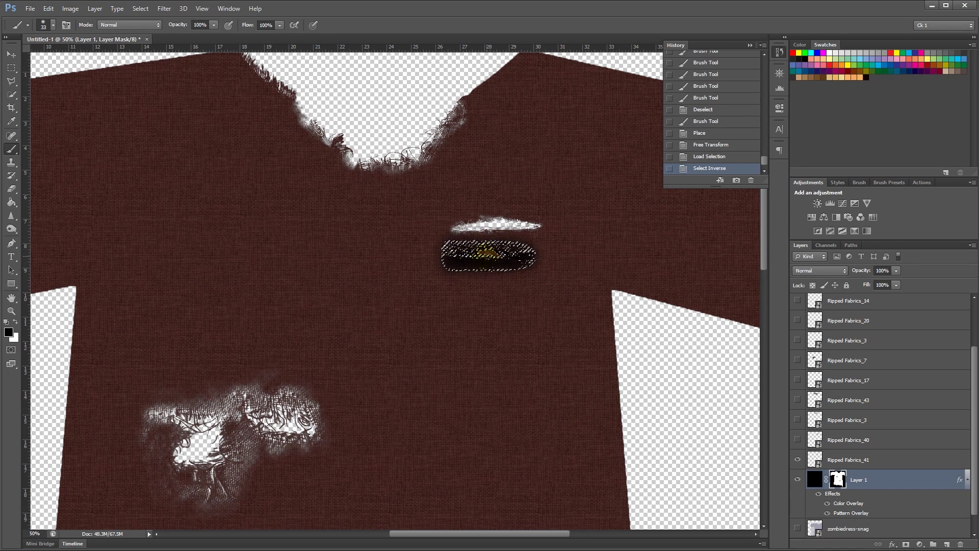
mouse_move(477, 250)
left_mouse_down()
mouse_move(518, 267)
mouse_move(455, 255)
mouse_move(515, 252)
mouse_move(472, 251)
left_mouse_up()
left_click(798, 460)
key("ctrl+minus")
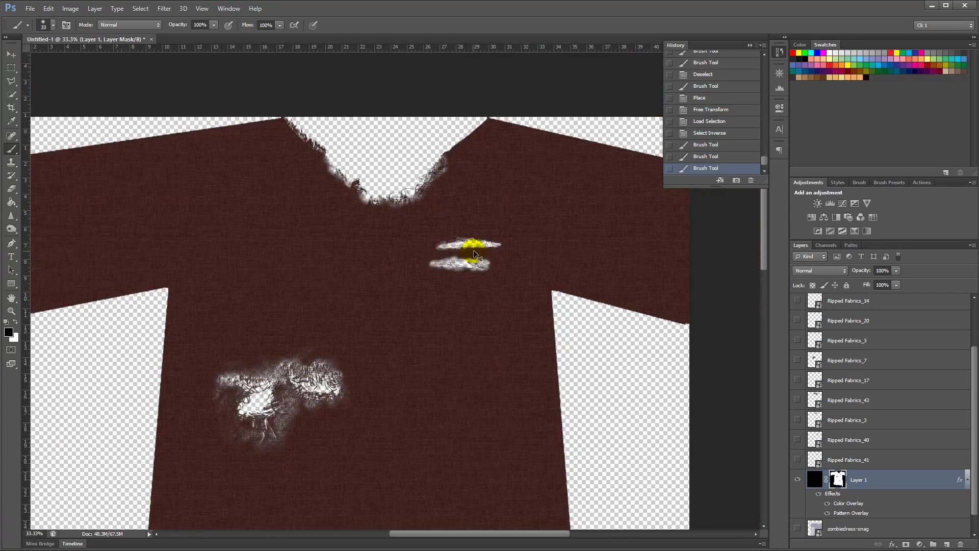
Step: Invert the selection, paint white over the lower chest tear's edges and threads to restore the fabric there, and deselect
key("ctrl+plus")
key("ctrl+plus")
key("ctrl+plus")
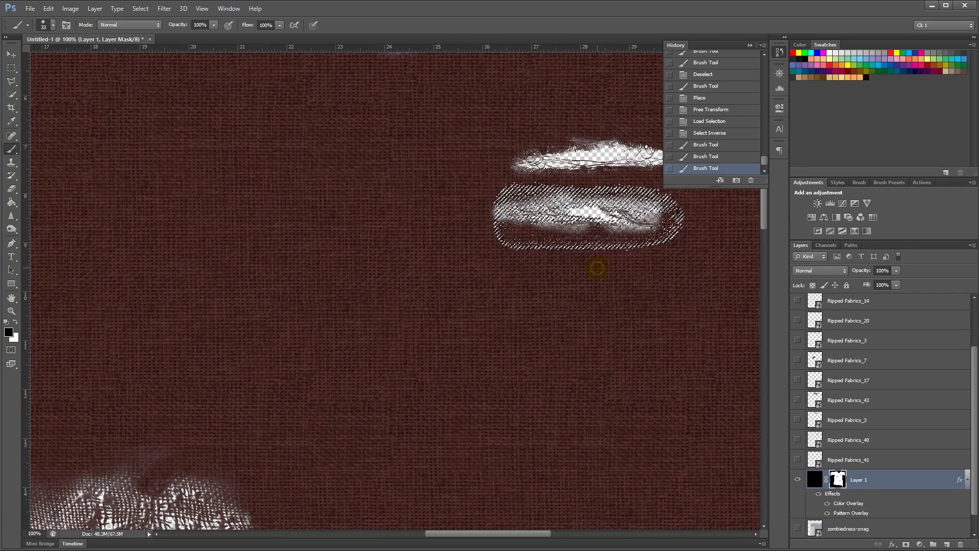
key("ctrl+shift+i")
key("x")
left_click_drag(578, 228, 571, 228)
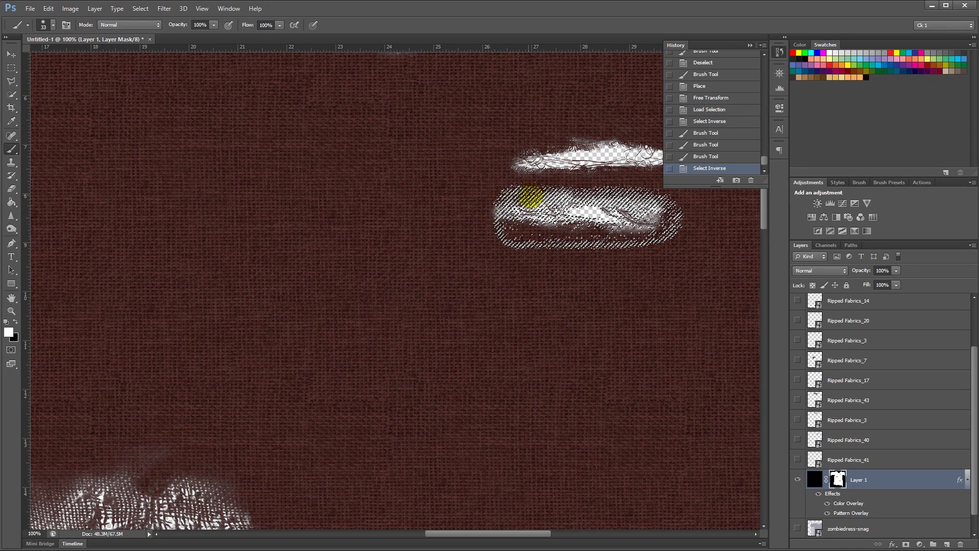
mouse_move(631, 196)
left_mouse_down()
mouse_move(656, 220)
mouse_move(618, 211)
left_mouse_up()
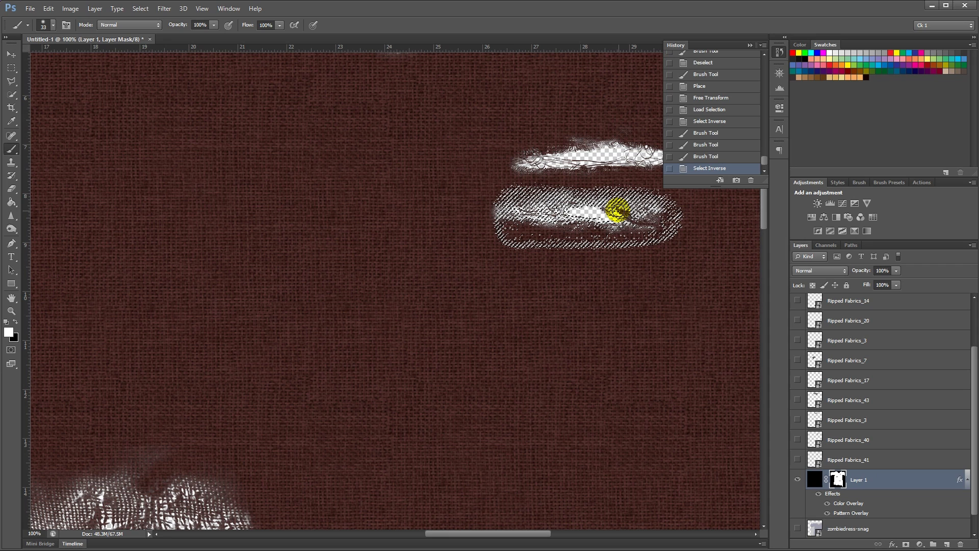
left_click_drag(482, 218, 636, 240)
key("ctrl+d")
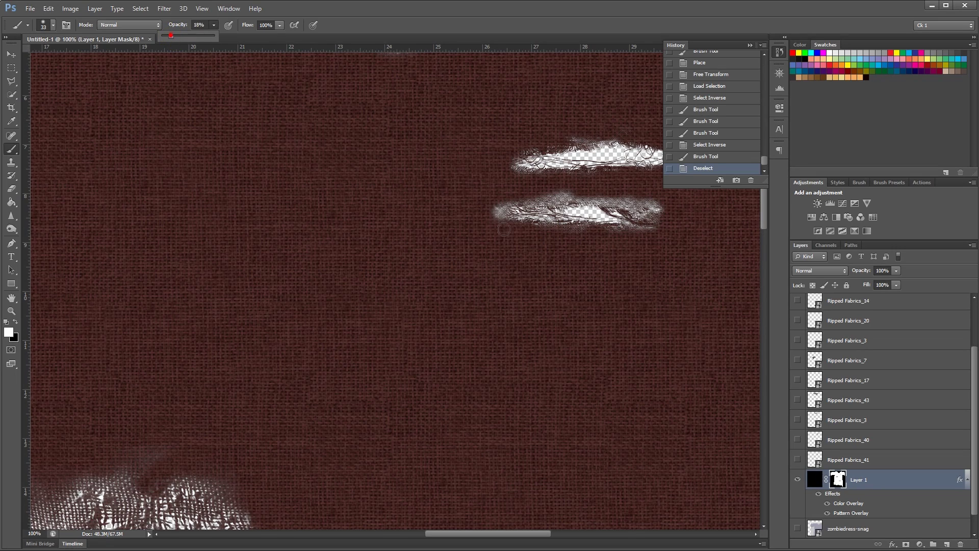
Step: Dab white at 18% brush opacity around the lower chest tear's ends and upper edge, and set the brush size to 13 px
left_click(495, 210)
left_click(494, 217)
left_click(527, 195)
left_click(549, 191)
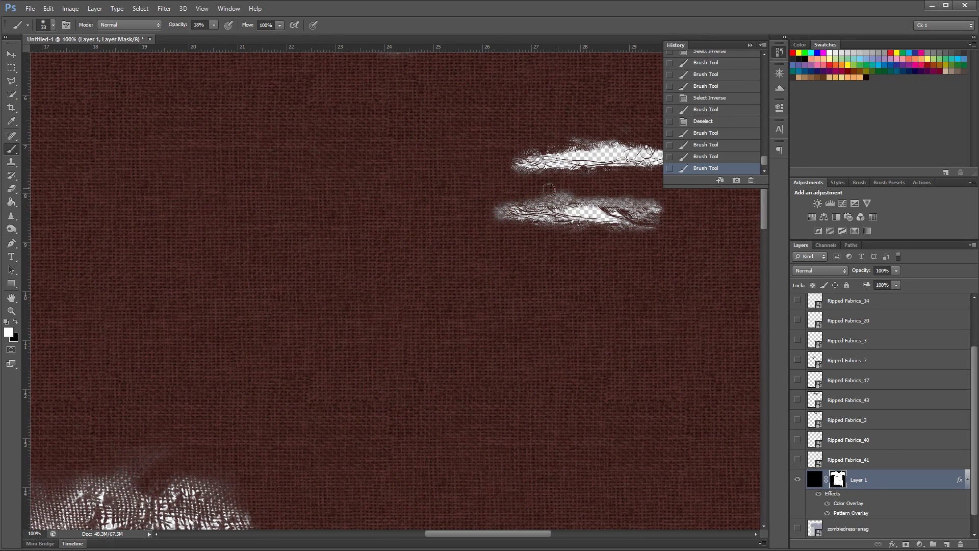
left_click(563, 192)
left_click(586, 194)
left_click(618, 191)
left_click(661, 204)
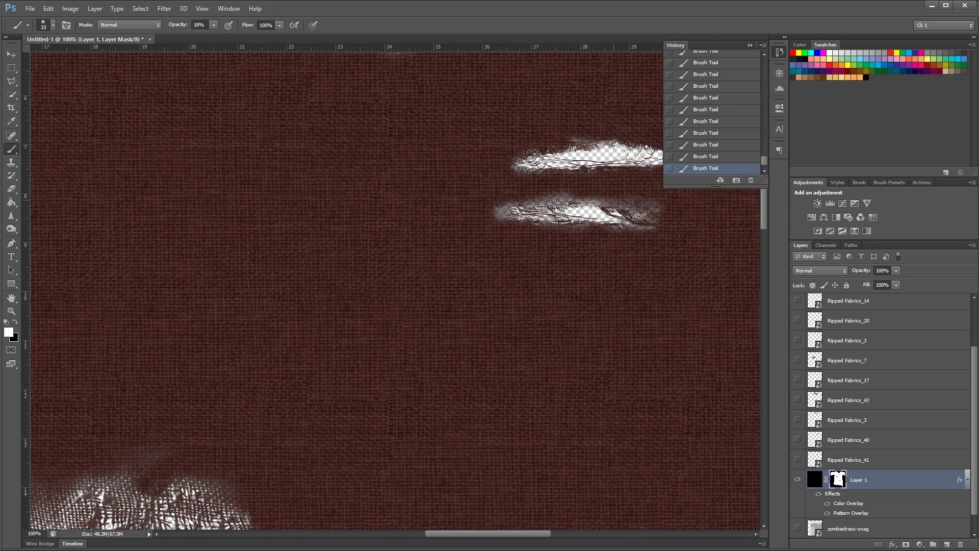
right_click(663, 214)
type("13")
key("Return")
Step: Examine the two chest tears up close and against the whole shirt
key("ctrl+minus")
key("ctrl+minus")
key("ctrl+minus")
key("ctrl+plus")
key("ctrl+plus")
key("ctrl+plus")
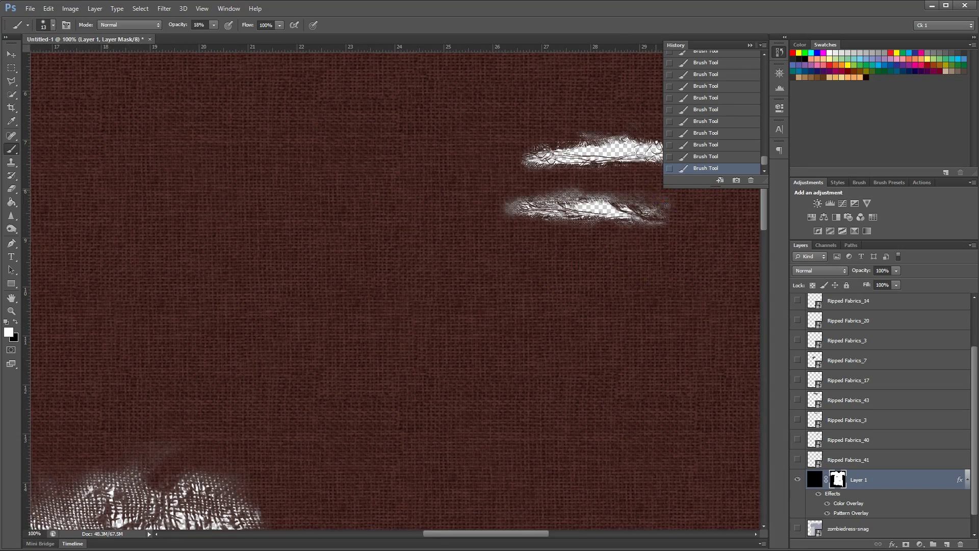
key("ctrl+minus")
key("ctrl+minus")
key("ctrl+minus")
key("ctrl+minus")
key("ctrl+minus")
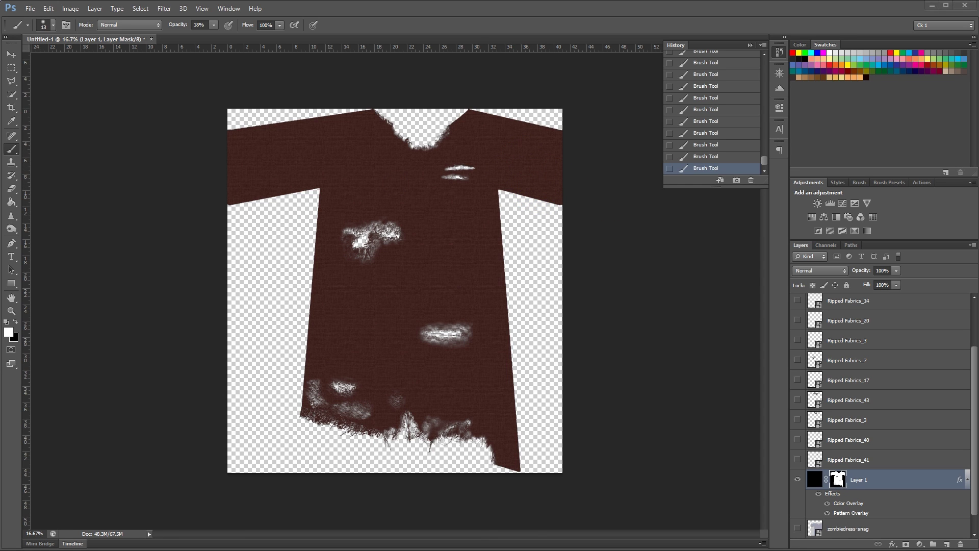
Step: Switch to the stock image folder and place Ripped Fabrics_45 into the shirt document
key("alt+Tab")
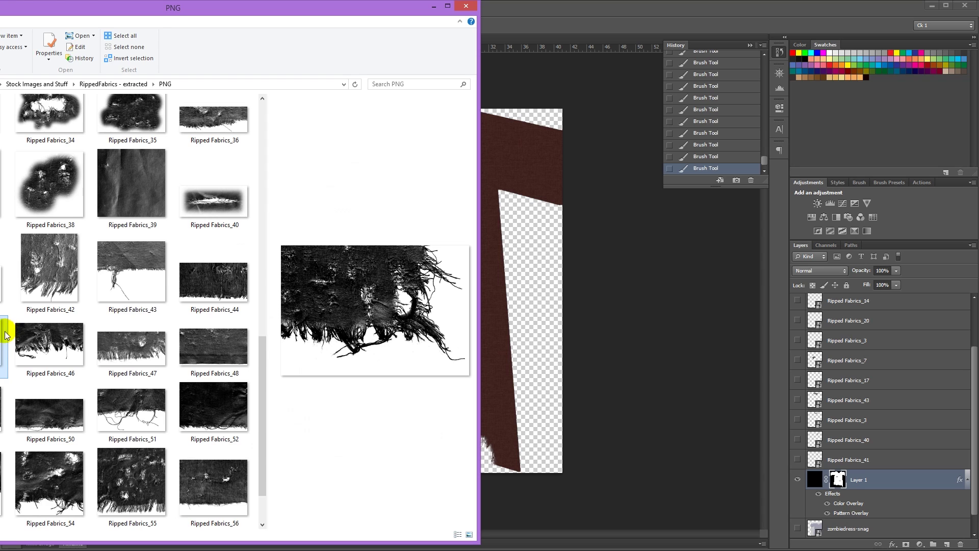
scroll(7, 335, "down", 1)
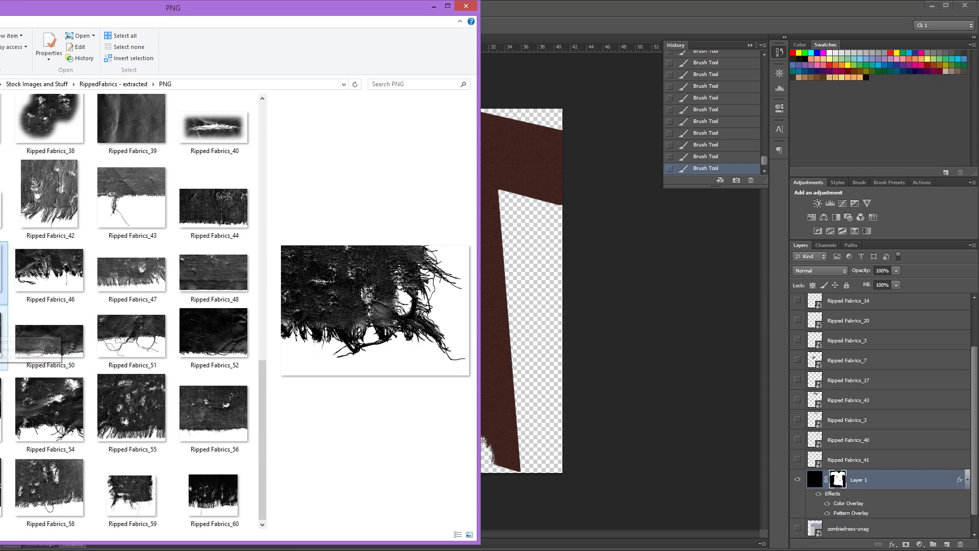
left_click(513, 199)
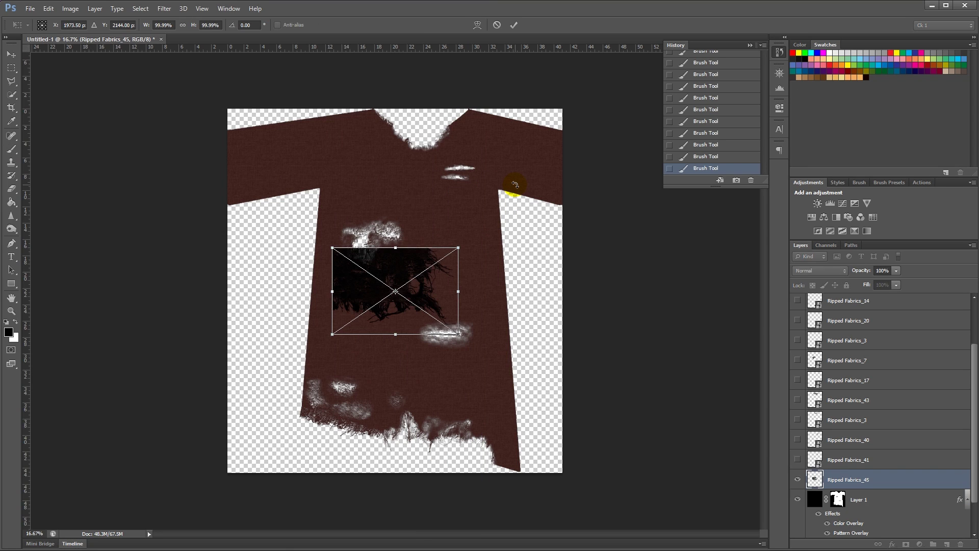
key("Return")
Step: Move the Ripped Fabrics_45 piece over the sleeve beside the chest tears and scale it down to about 86%
key("v")
left_click_drag(406, 280, 438, 309)
key("ctrl+plus")
left_click_drag(467, 232, 455, 228)
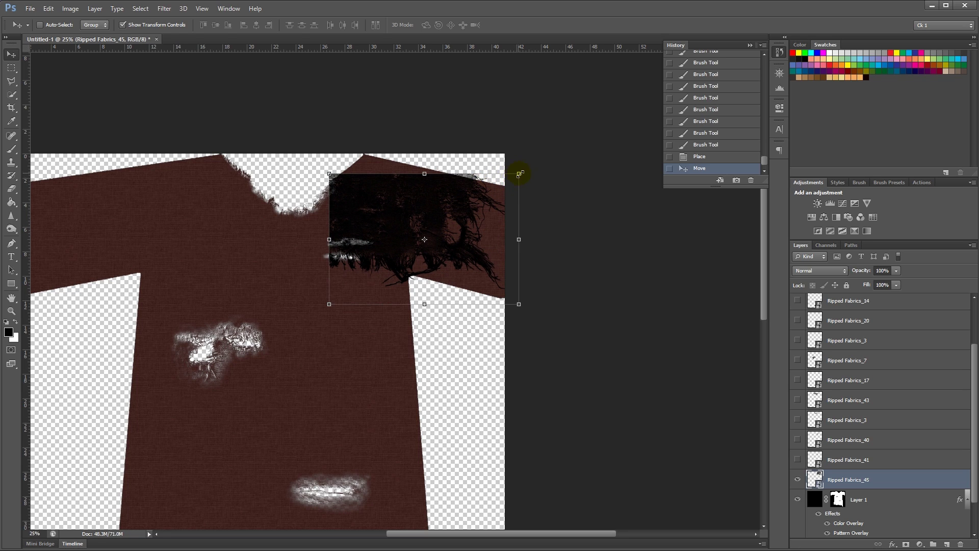
left_click_drag(520, 174, 492, 193)
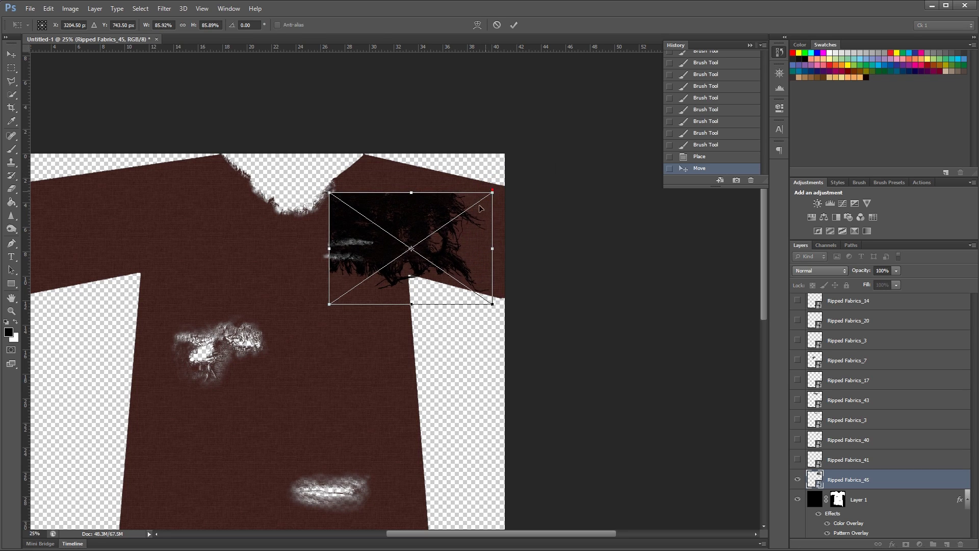
left_click_drag(446, 240, 469, 226)
Step: Warp the Ripped Fabrics_45 piece so its body follows the armpit and its frayed edge runs across the sleeve, and apply the transform
right_click(382, 223)
left_click(408, 278)
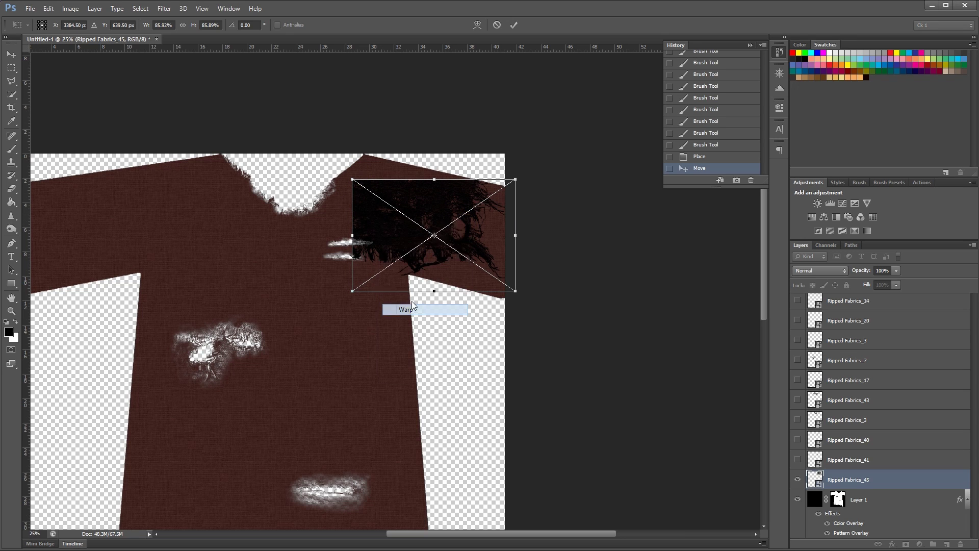
left_click_drag(368, 268, 416, 283)
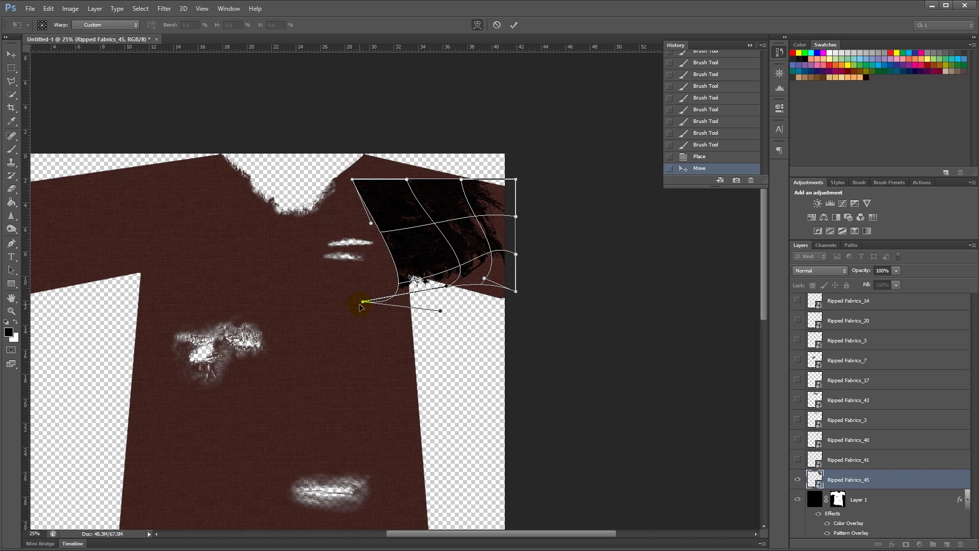
left_click_drag(362, 302, 416, 318)
left_click_drag(453, 275, 430, 284)
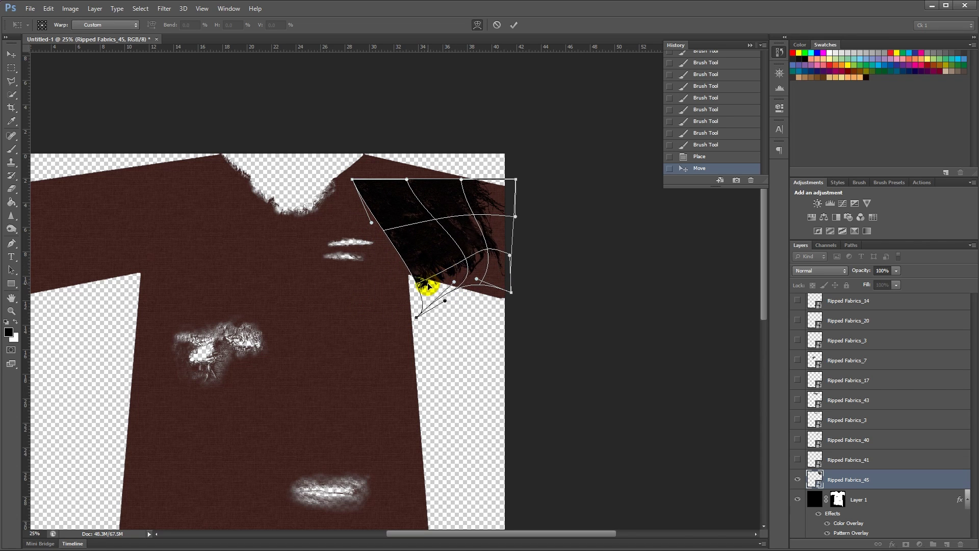
left_click_drag(511, 293, 515, 277)
left_click_drag(472, 280, 476, 289)
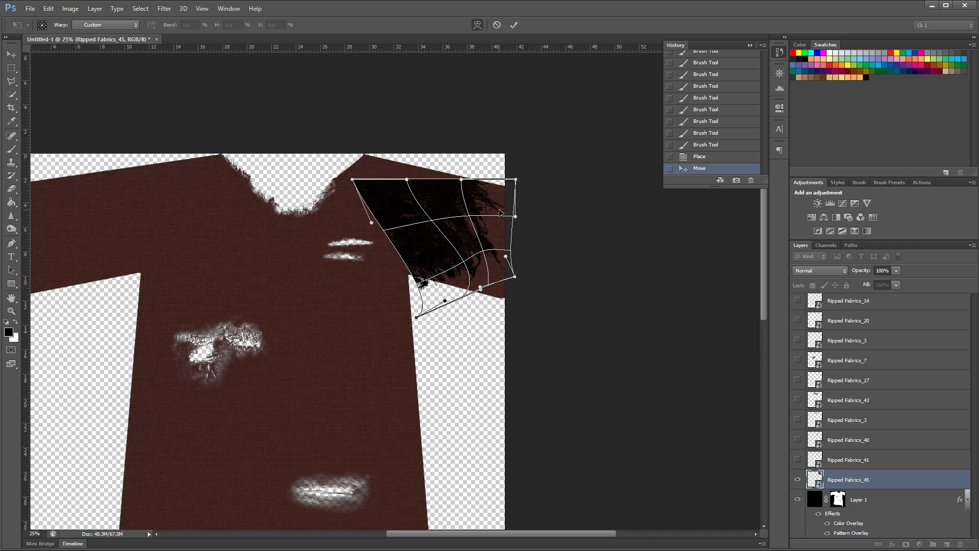
key("Return")
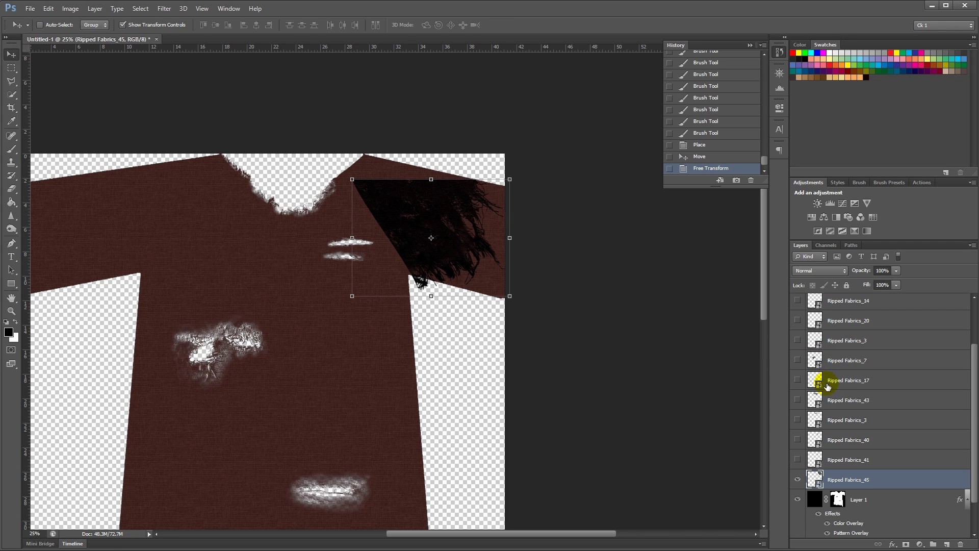
Step: Load the Ripped Fabrics_45 outline as an inverted selection and target Layer 1's mask with the Brush
left_click(815, 484, "ctrl")
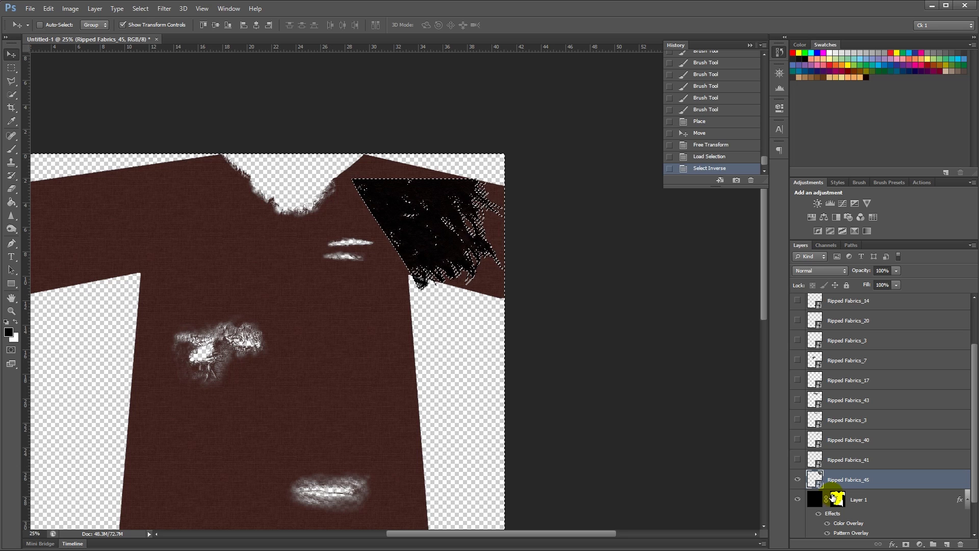
left_click(831, 498)
key("ctrl+shift+i")
key("b")
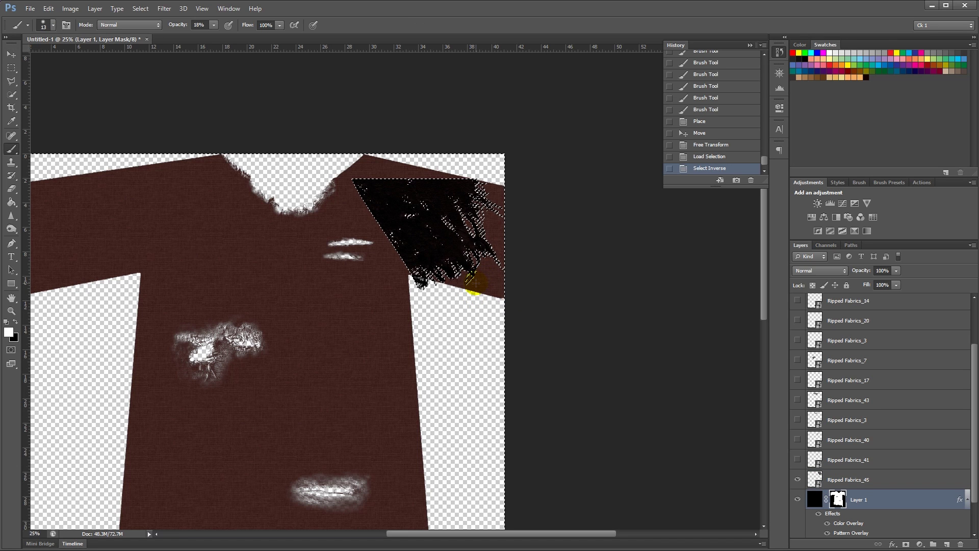
Step: Set a 127 px brush at 100% opacity and paint black over the sleeve's outer end to cut it off along the frayed outline
right_click(474, 282)
left_click(539, 205)
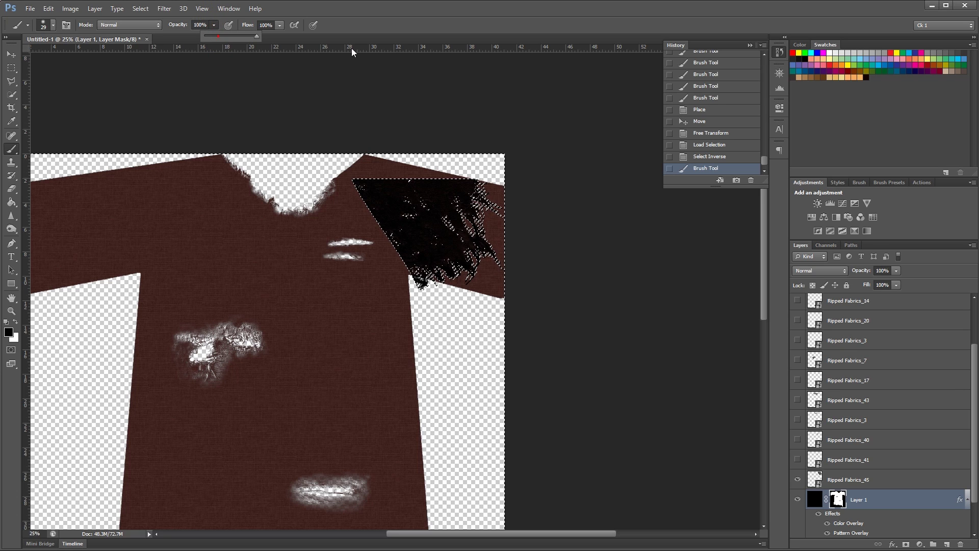
right_click(472, 334)
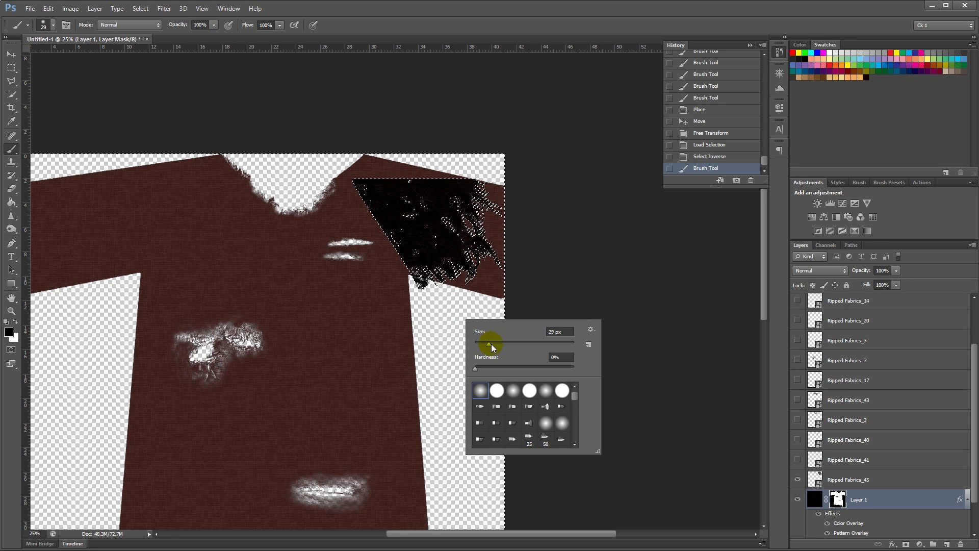
left_click_drag(503, 274, 492, 284)
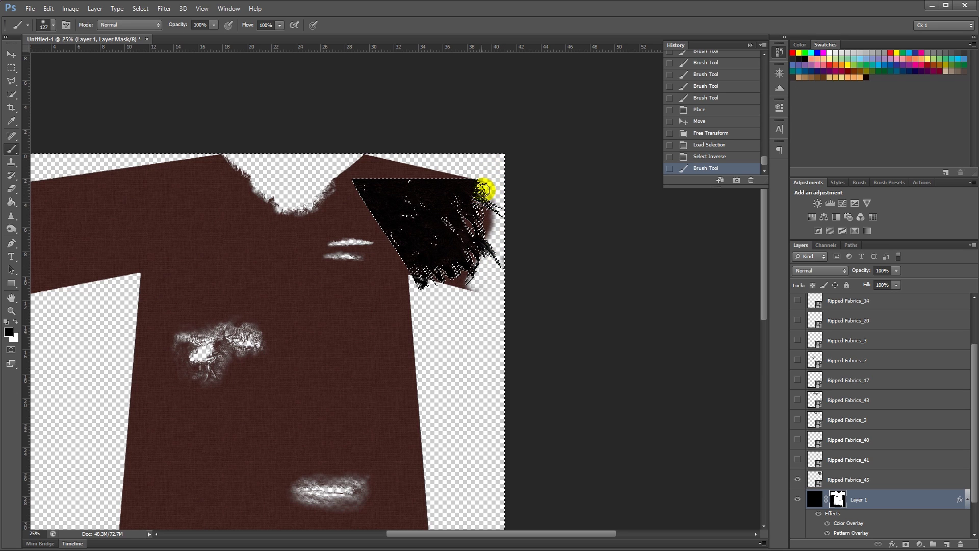
left_click(488, 242)
Step: Increase the brush hardness and paint black along the frayed sleeve edge to clear the leftover fabric between the strands
right_click(480, 238)
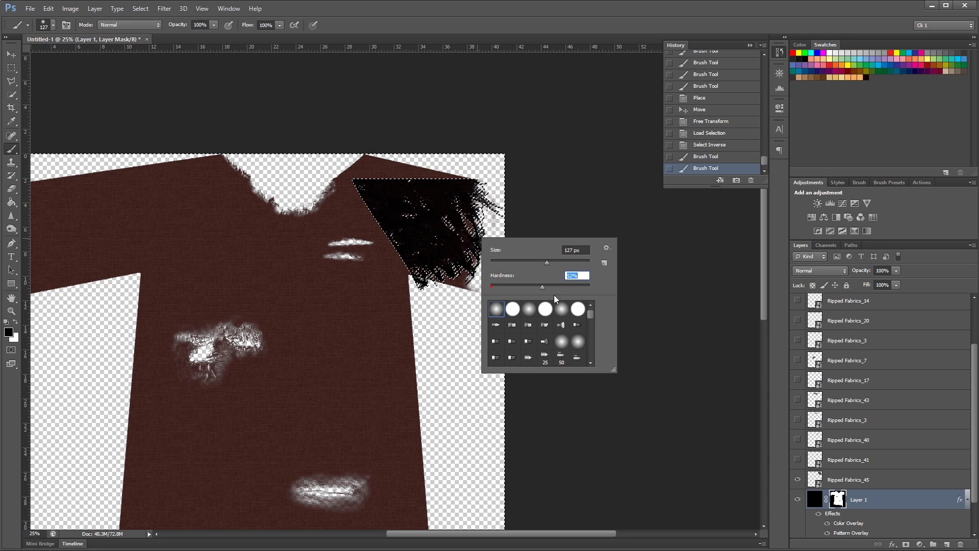
left_click_drag(465, 275, 462, 278)
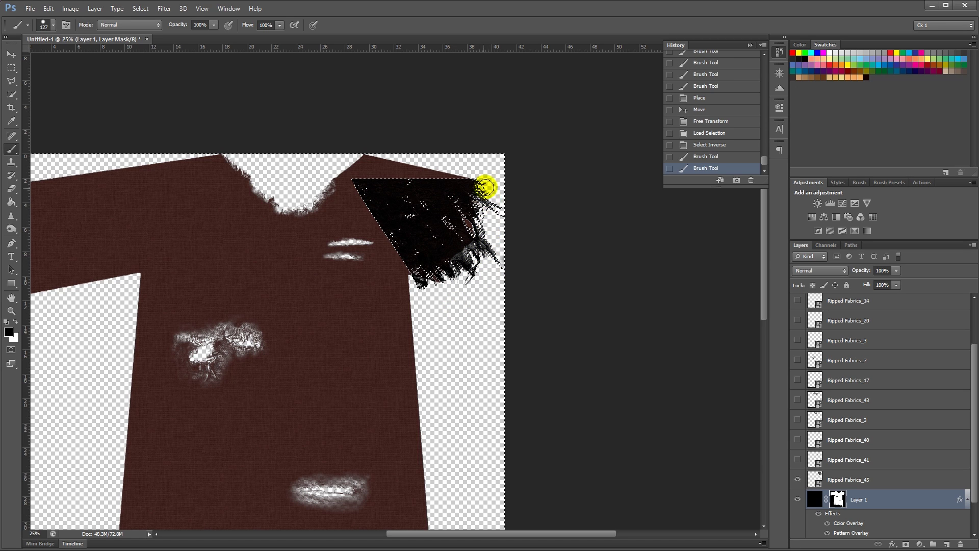
mouse_move(485, 187)
left_mouse_down()
mouse_move(463, 276)
mouse_move(424, 281)
mouse_move(474, 224)
left_mouse_up()
Step: Lower the brush hardness to about 19% and paint black worn patches across the sleeve, reducing the brush opacity to 56% for the last strokes
right_click(473, 224)
left_click_drag(517, 271, 501, 272)
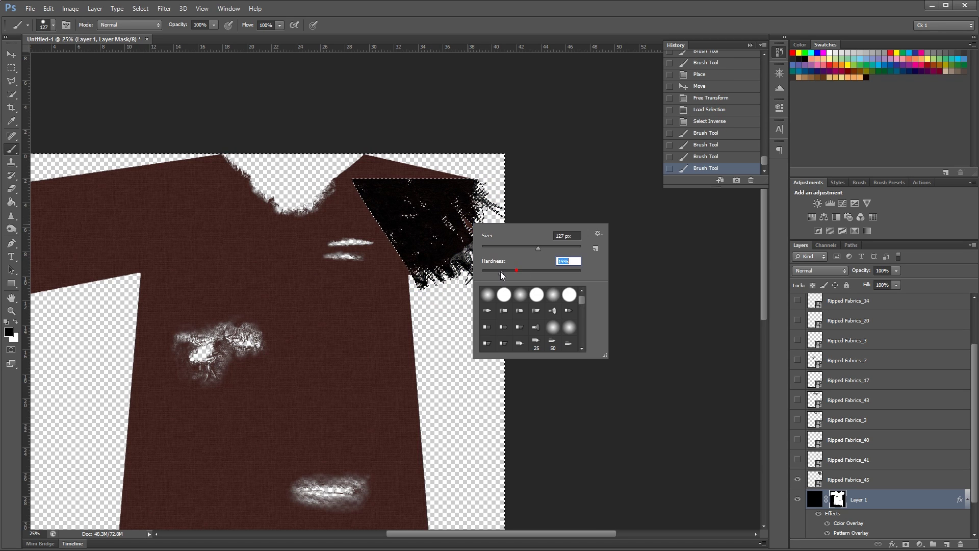
key("Return")
mouse_move(460, 224)
left_mouse_down()
mouse_move(410, 202)
mouse_move(408, 214)
left_mouse_up()
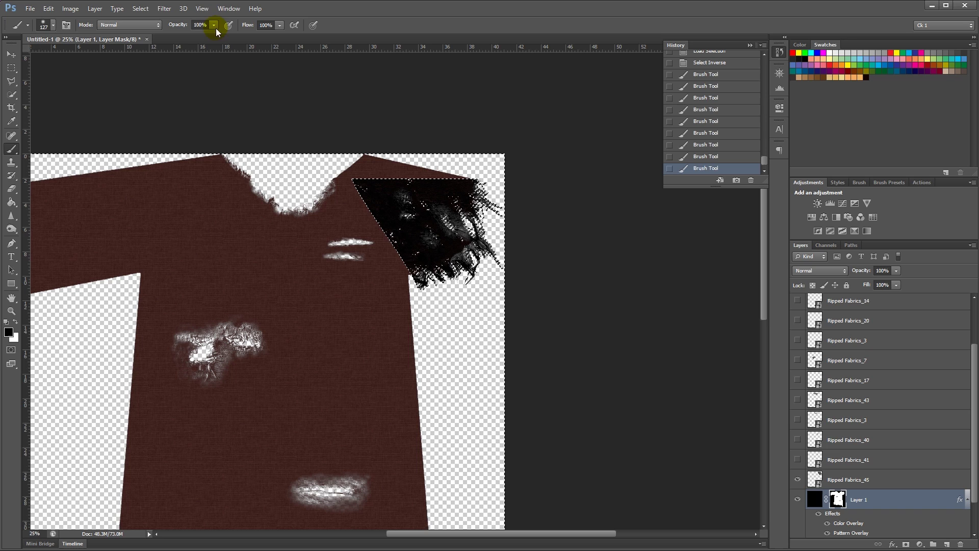
left_click_drag(190, 39, 188, 37)
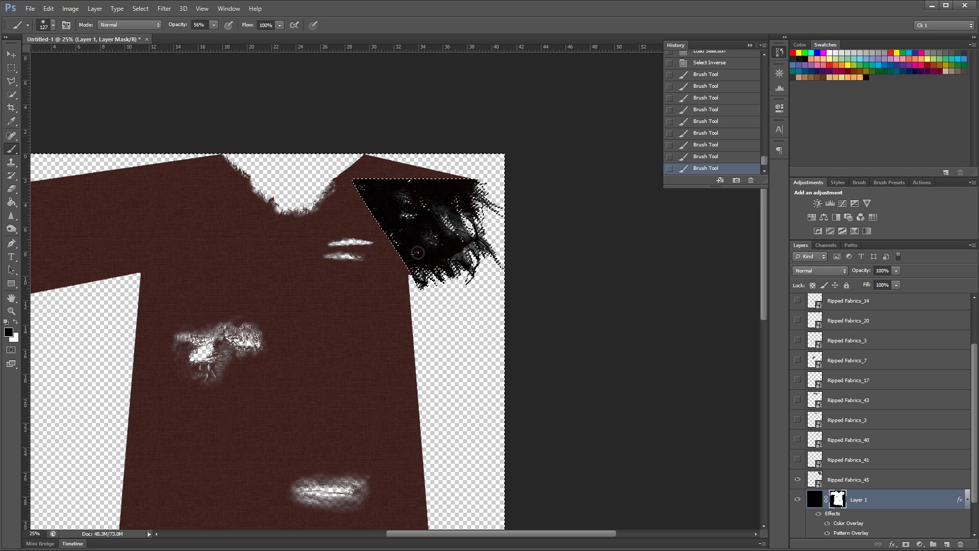
mouse_move(418, 252)
left_mouse_down()
mouse_move(420, 227)
mouse_move(404, 239)
mouse_move(397, 231)
mouse_move(452, 219)
mouse_move(444, 215)
mouse_move(448, 223)
mouse_move(461, 203)
mouse_move(492, 199)
mouse_move(499, 233)
mouse_move(451, 277)
mouse_move(491, 282)
mouse_move(479, 232)
mouse_move(473, 260)
left_mouse_up()
Step: Invert the selection and paint white over the sleeve's worn patches to bring back their fabric threads
key("ctrl+shift+i")
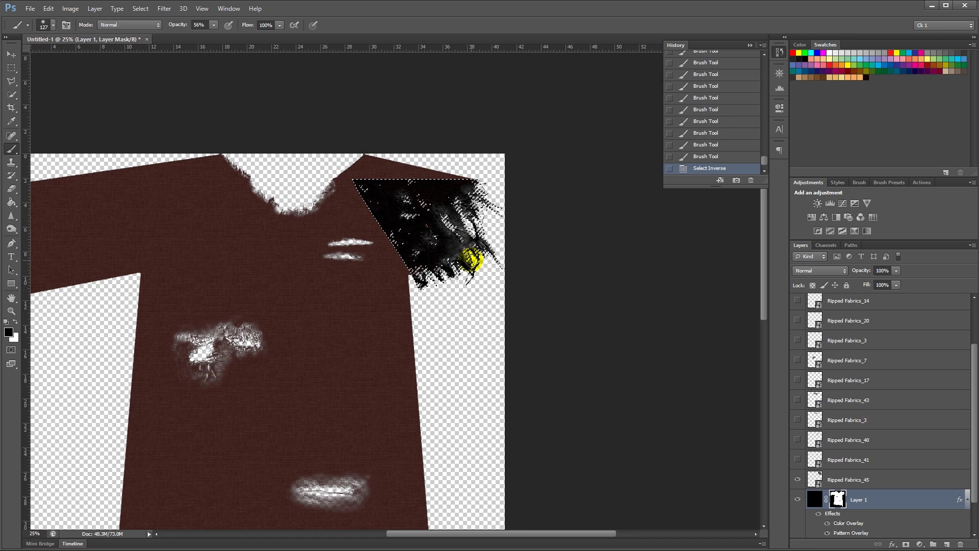
key("x")
left_click(450, 254)
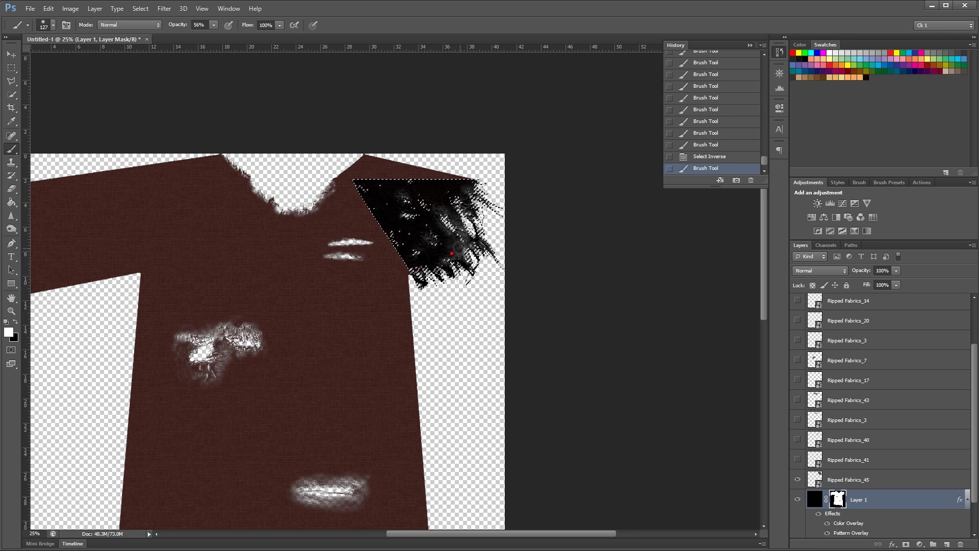
left_click(460, 244)
mouse_move(447, 212)
left_mouse_down()
mouse_move(471, 235)
mouse_move(452, 239)
left_mouse_up()
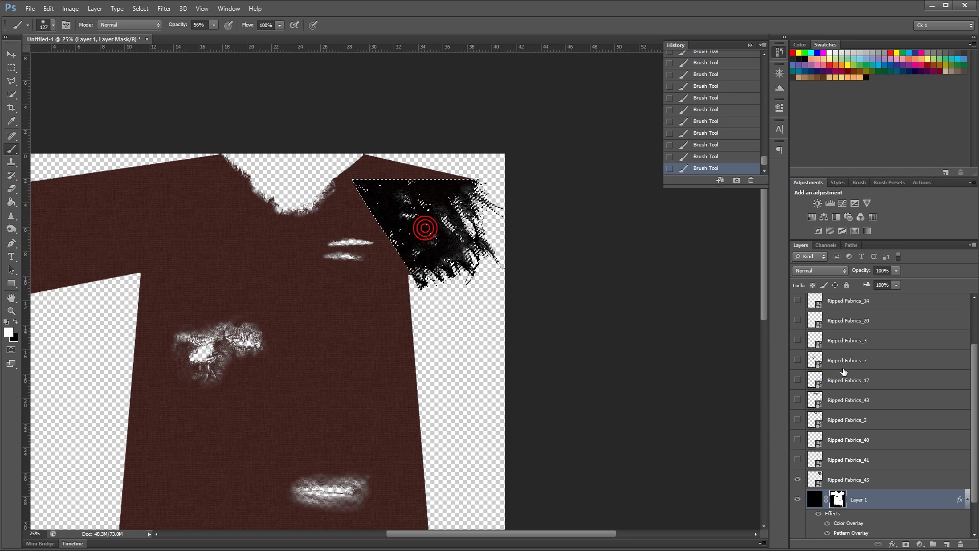
Step: Hide the Ripped Fabrics_45 layer, paint white touch-ups over the frayed sleeve's worn areas on the mask, and clear the selection
left_click(796, 479)
left_click_drag(439, 207, 467, 248)
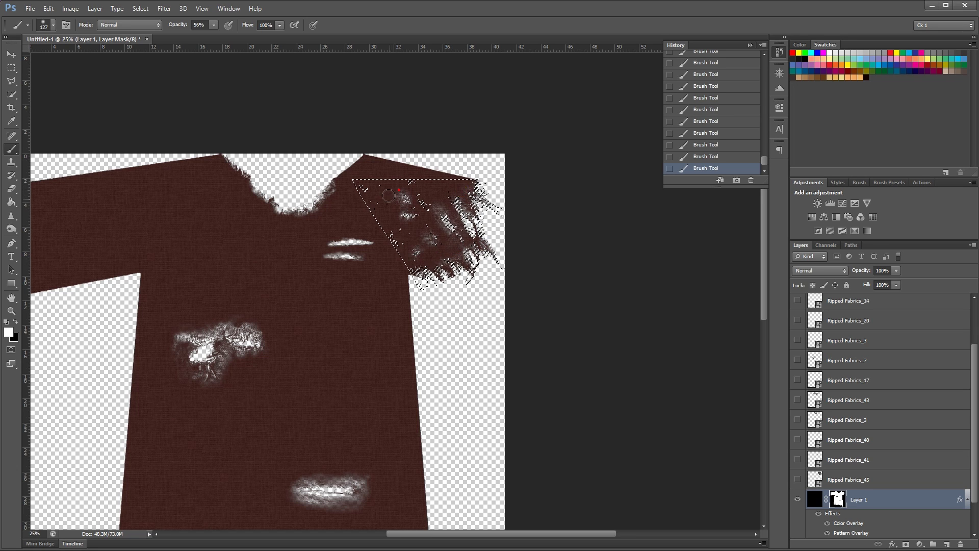
left_click(427, 258)
left_click(475, 202)
left_click_drag(477, 203, 469, 201)
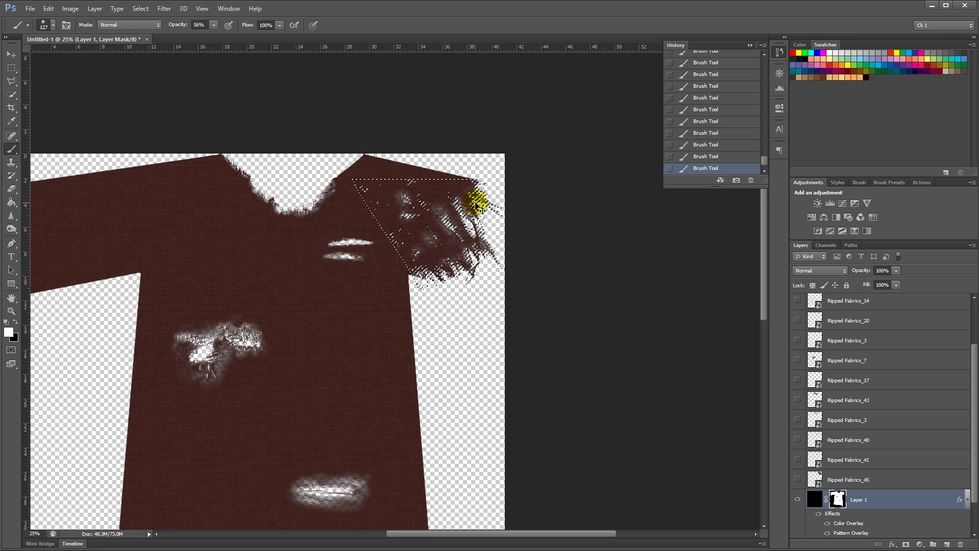
key("ctrl+d")
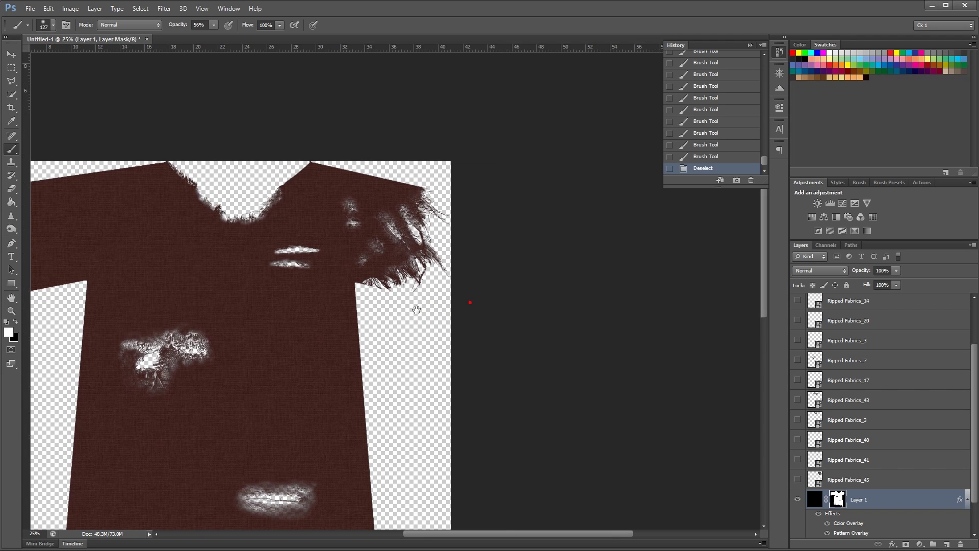
mouse_move(466, 306)
left_mouse_down()
mouse_move(525, 280)
mouse_move(386, 222)
left_mouse_up()
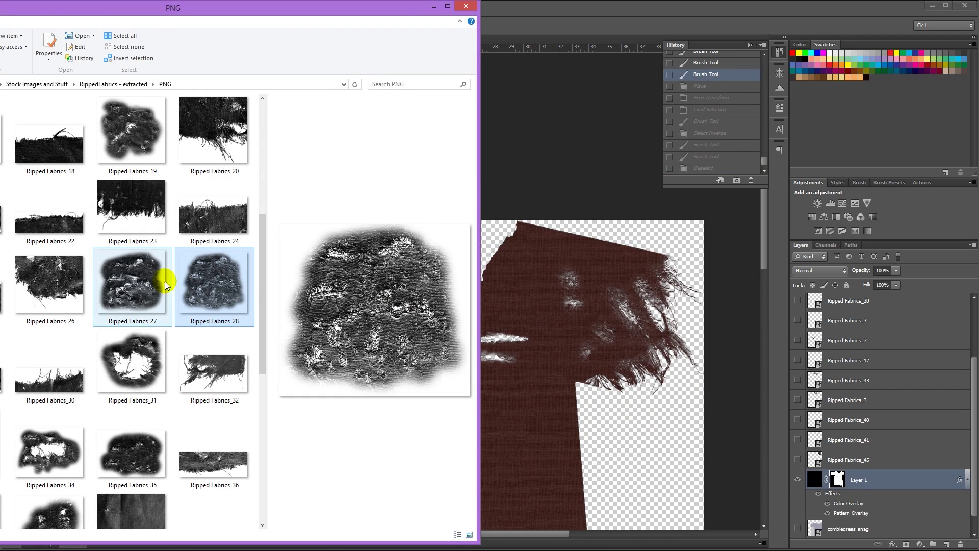
Step: Place Ripped Fabrics_28 from the PNG folder over the shirt's neckline and stretch it wider to cover the collar's lower edge
left_click_drag(222, 281, 509, 255)
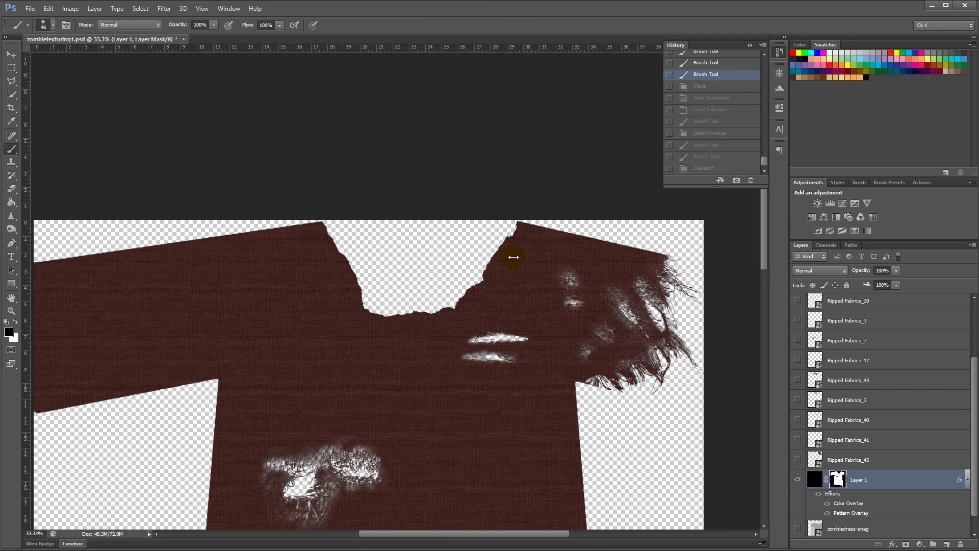
left_click_drag(402, 266, 398, 259)
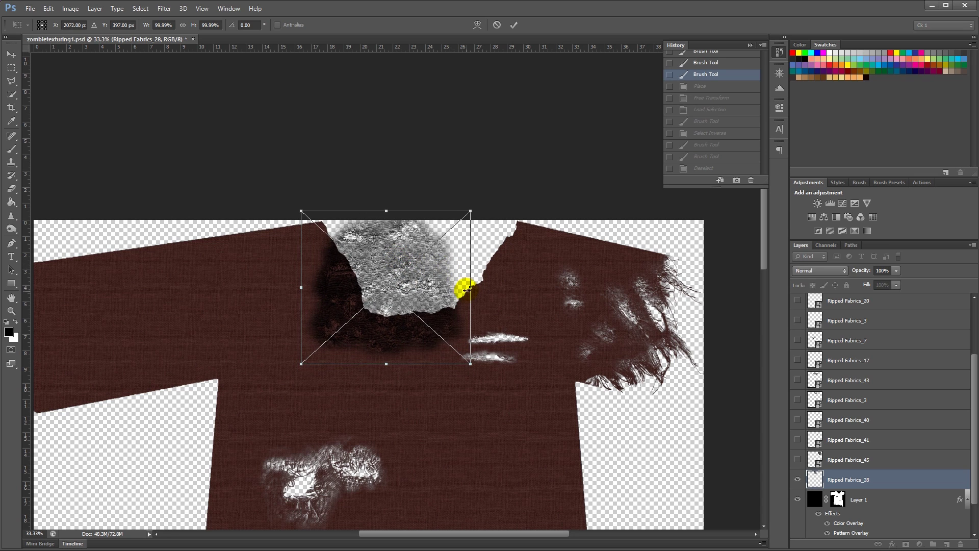
left_click_drag(469, 287, 499, 285)
left_click_drag(436, 265, 439, 263)
key("Return")
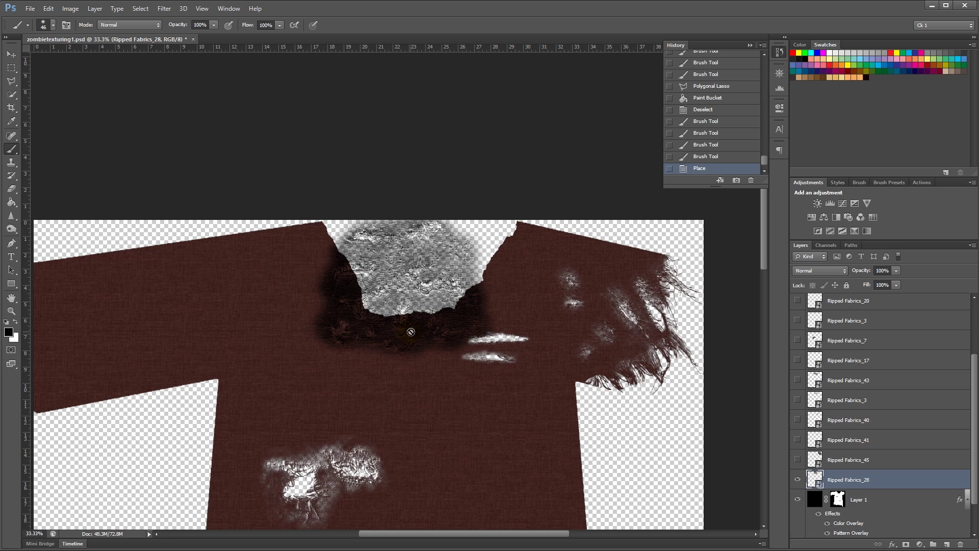
Step: Load the Ripped Fabrics_28 shape as a selection, target Layer 1's mask, and hide the texture layer
left_click(817, 483, "ctrl")
left_click(838, 499)
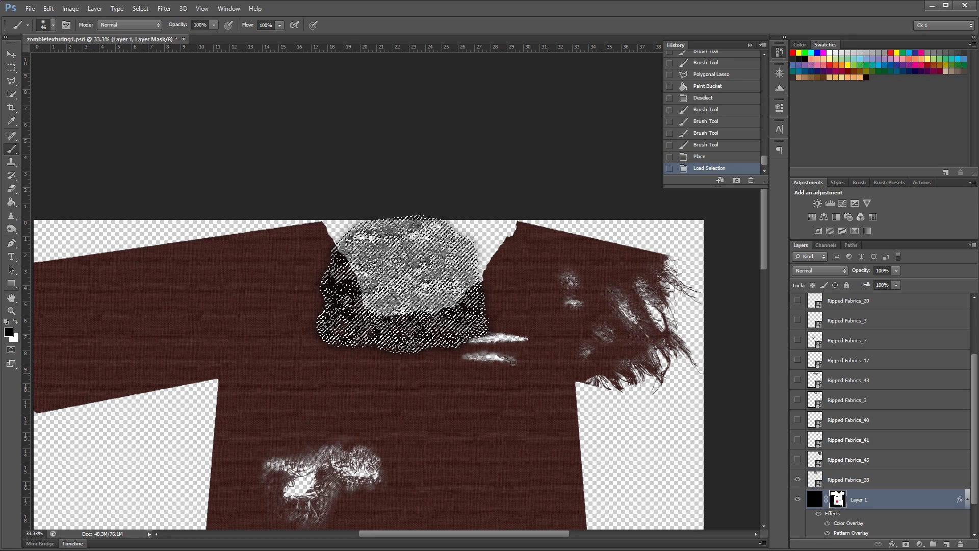
left_click(798, 480)
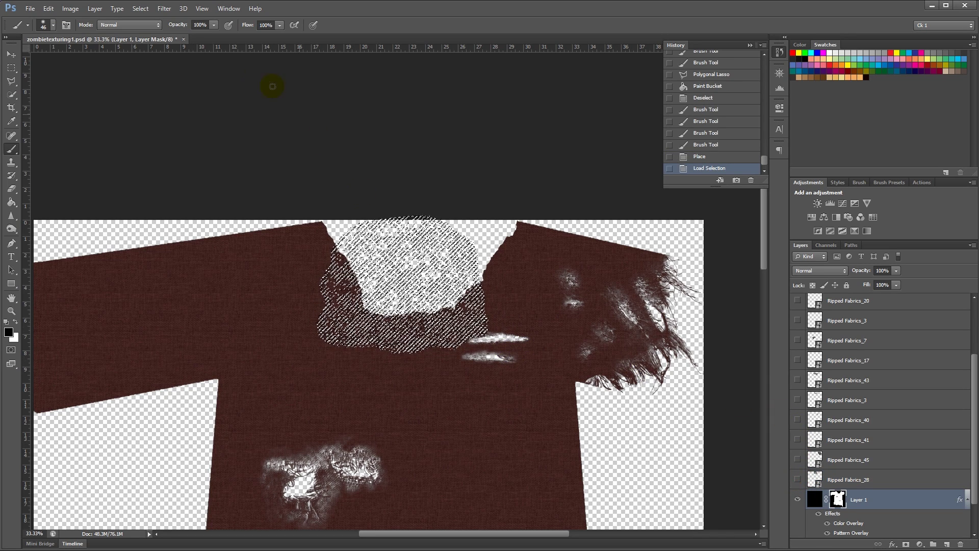
Step: Set the brush opacity to 19% and the brush size to 121 px
left_click(213, 25)
left_click_drag(185, 36, 171, 36)
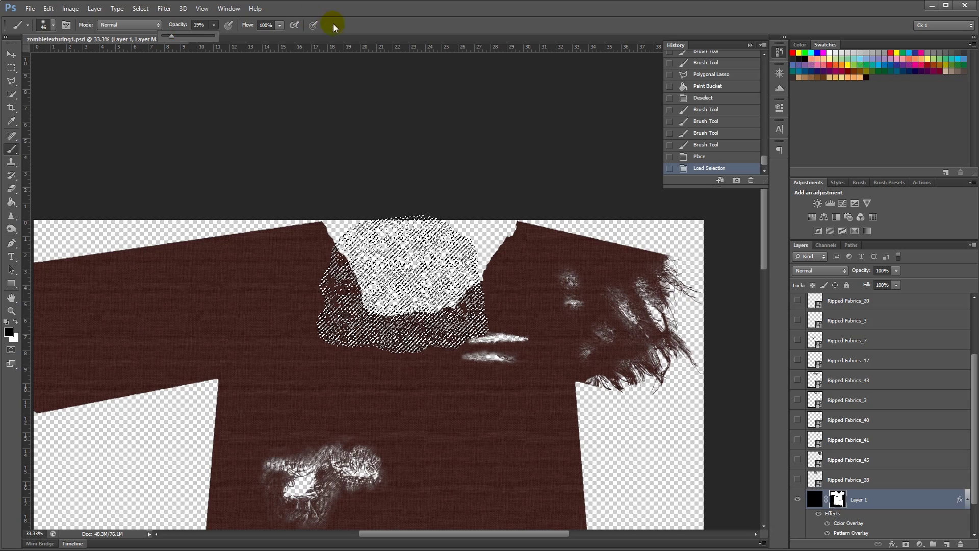
right_click(424, 398)
left_click_drag(477, 423, 488, 423)
mouse_move(409, 326)
left_mouse_down()
mouse_move(382, 320)
mouse_move(446, 334)
mouse_move(353, 326)
mouse_move(352, 267)
left_mouse_up()
key("ctrl+d")
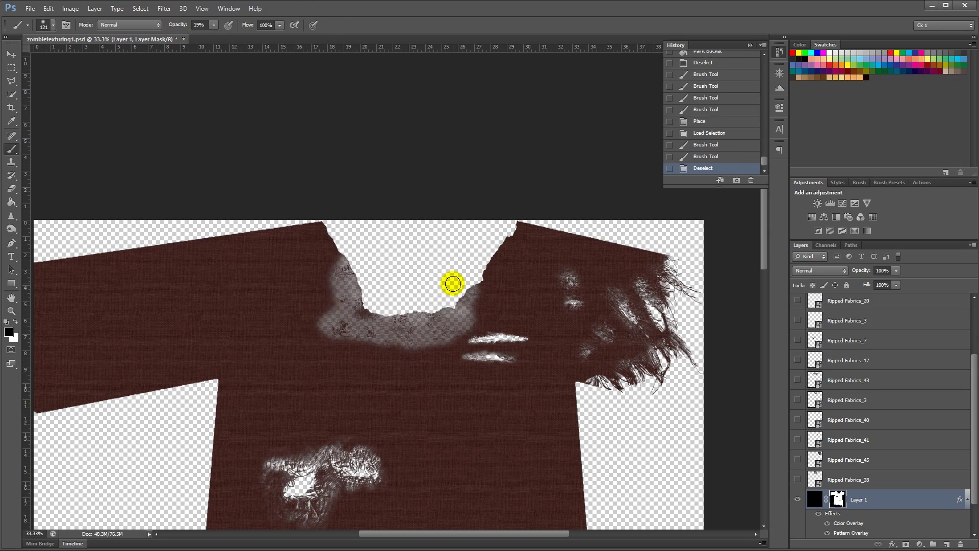
key("ctrl+z")
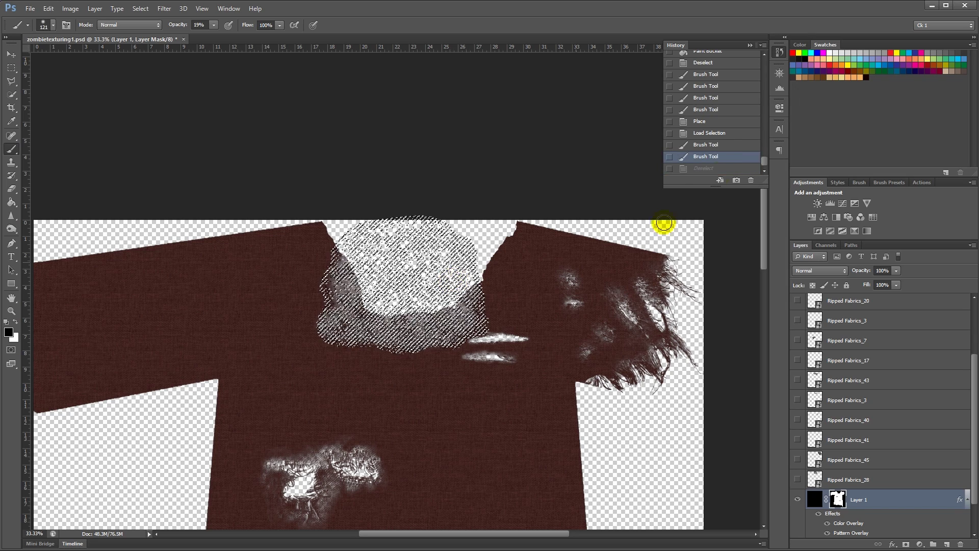
left_click(709, 133)
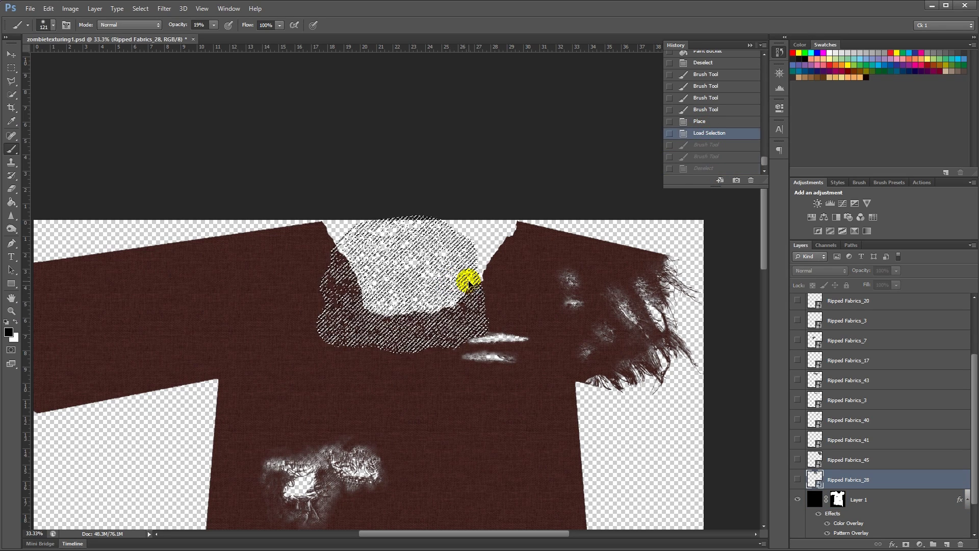
Step: Invert the Ripped Fabrics_28 selection, paint a faint black worn band around the neckline on Layer 1's mask, and deselect
key("ctrl+shift+i")
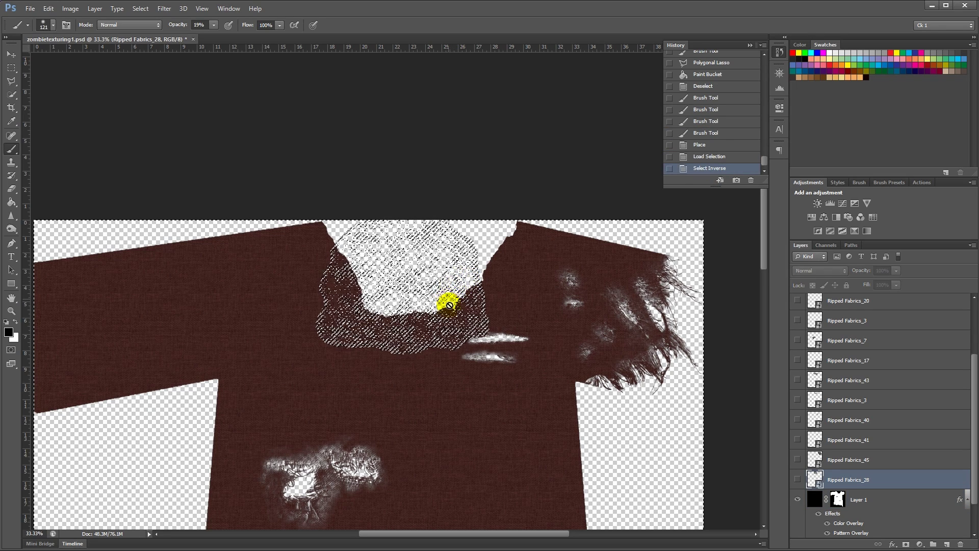
left_click(837, 499)
left_click_drag(339, 313, 329, 290)
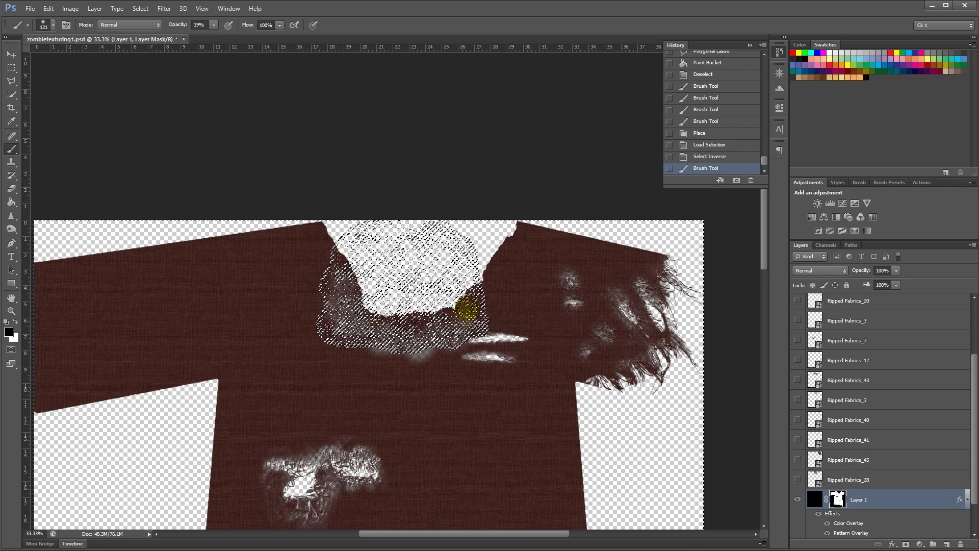
left_click_drag(466, 310, 383, 317)
key("ctrl+d")
Step: Paint white along the lower edge of the worn band under the neckline to soften and restore the fabric there
key("x")
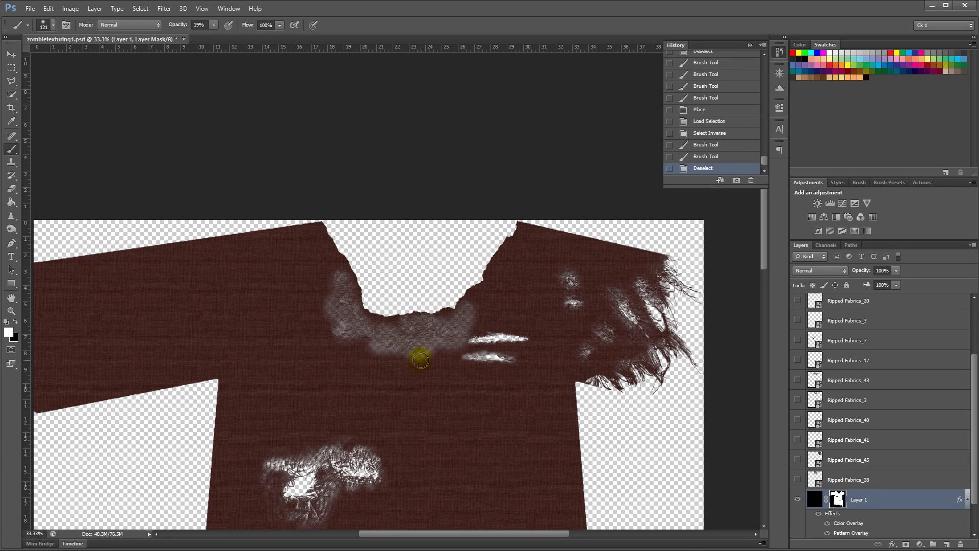
left_click(417, 356)
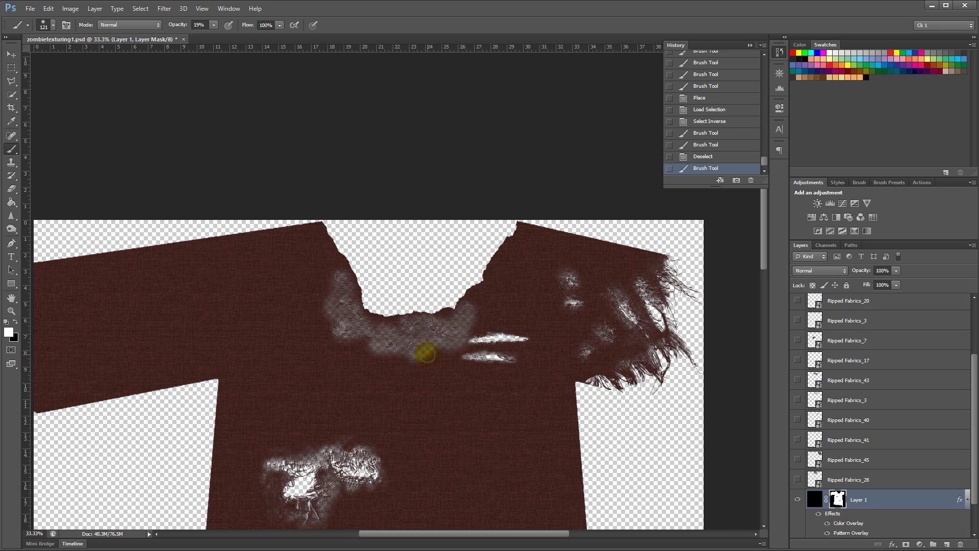
left_click(427, 358)
left_click(423, 357)
left_click(426, 355)
left_click(428, 352)
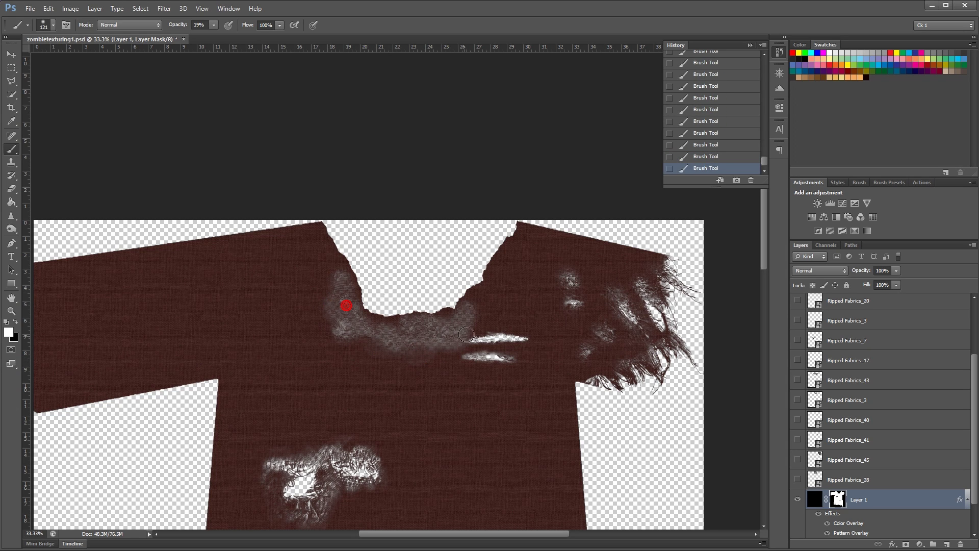
Step: Set the brush to 49 px and 44% opacity, and show the white Background layer behind the shirt
right_click(426, 366)
left_click(458, 389)
key("Return")
left_click_drag(214, 25, 226, 36)
scroll(806, 510, "down", 2)
left_click(797, 528)
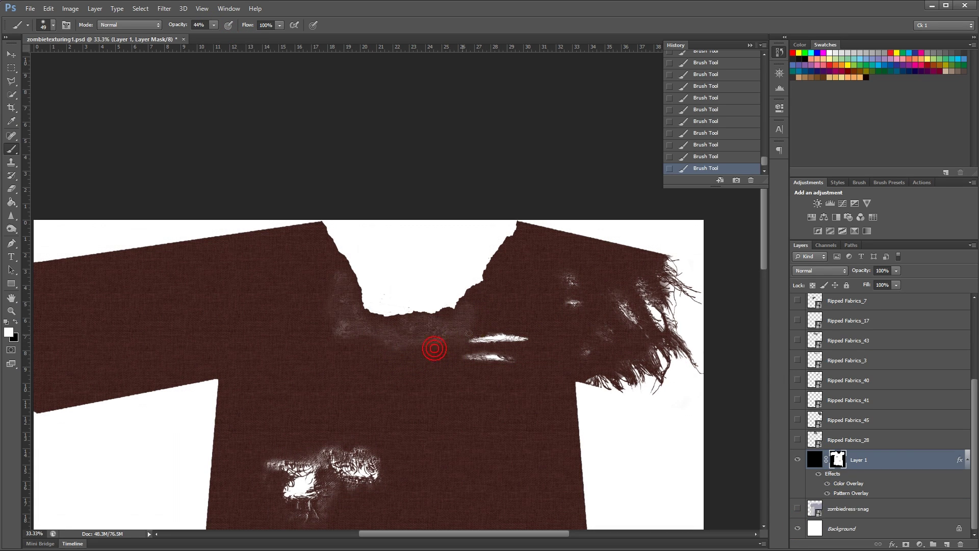
Step: Show Ripped Fabrics_28, load and invert its selection, and paint a black worn spot below the neckline's left side
left_click(797, 440)
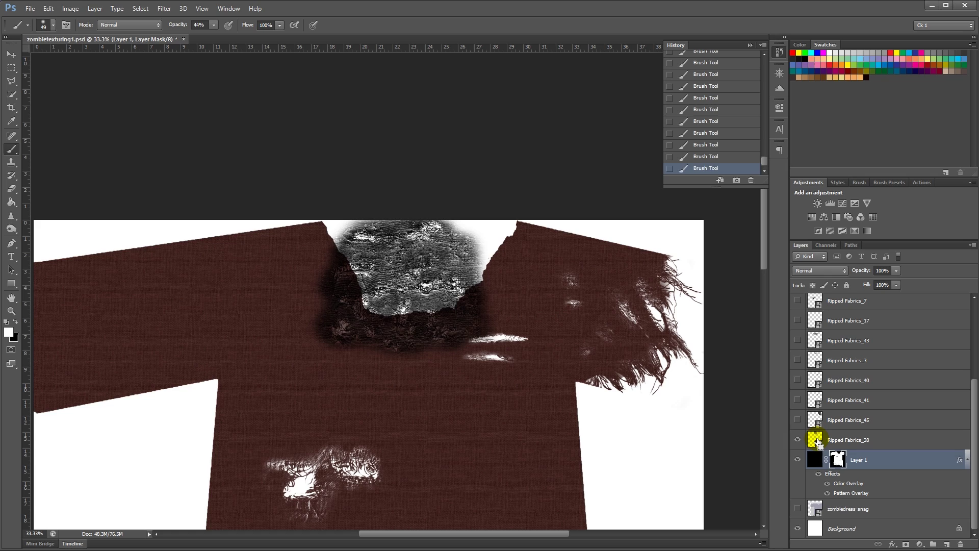
left_click(816, 440, "ctrl")
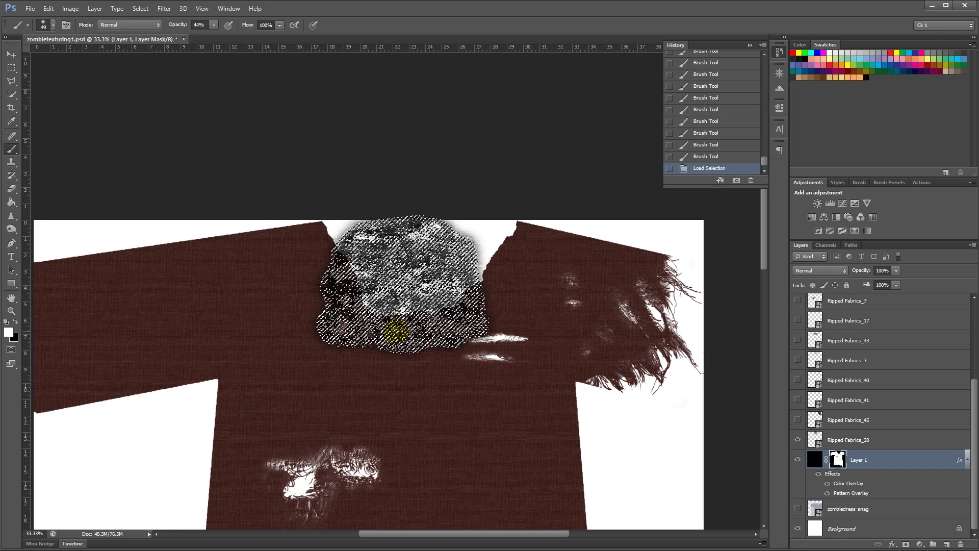
key("ctrl+shift+i")
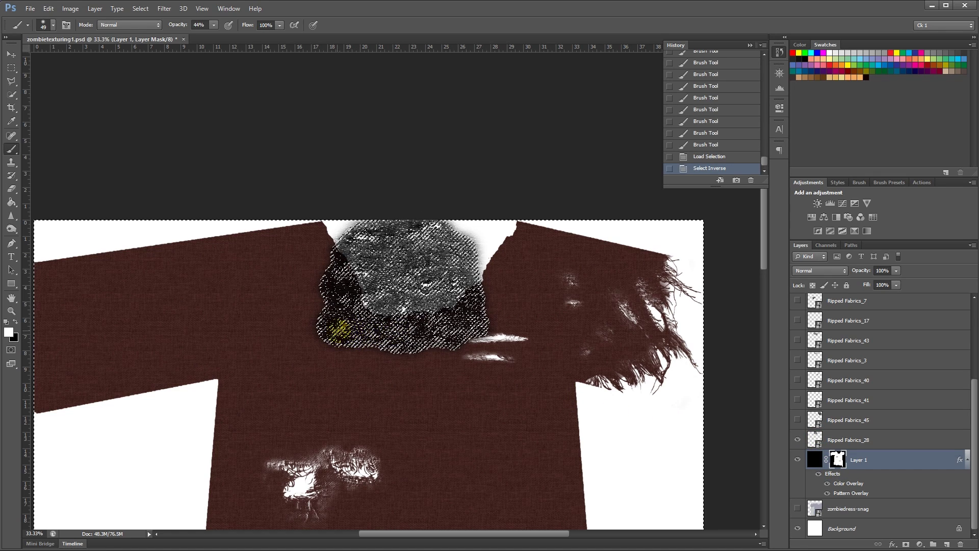
key("x")
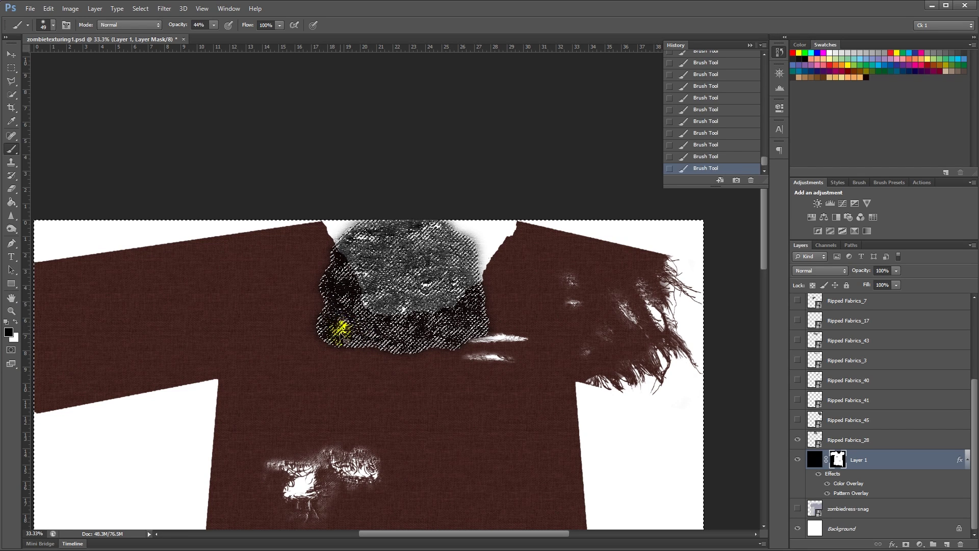
left_click(796, 440)
left_click(809, 444, "ctrl")
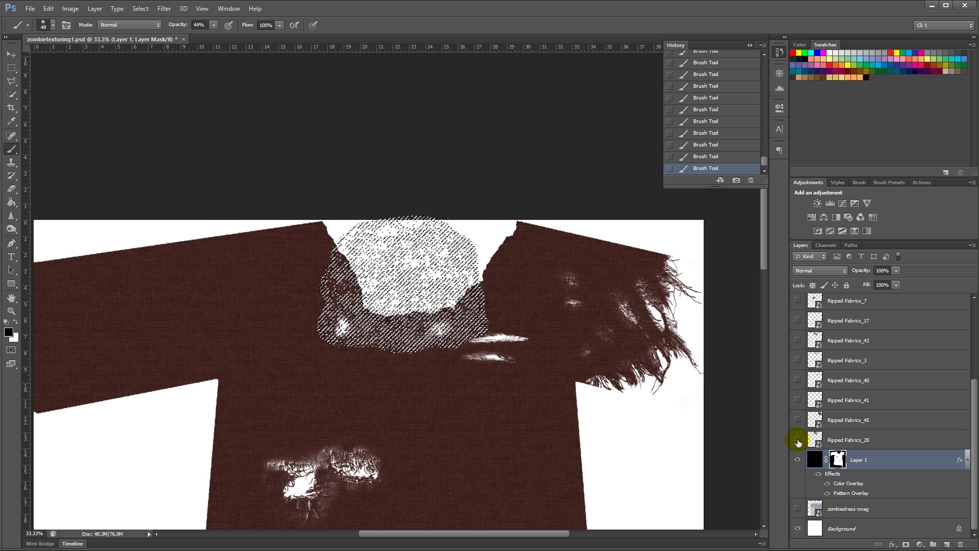
key("ctrl+z")
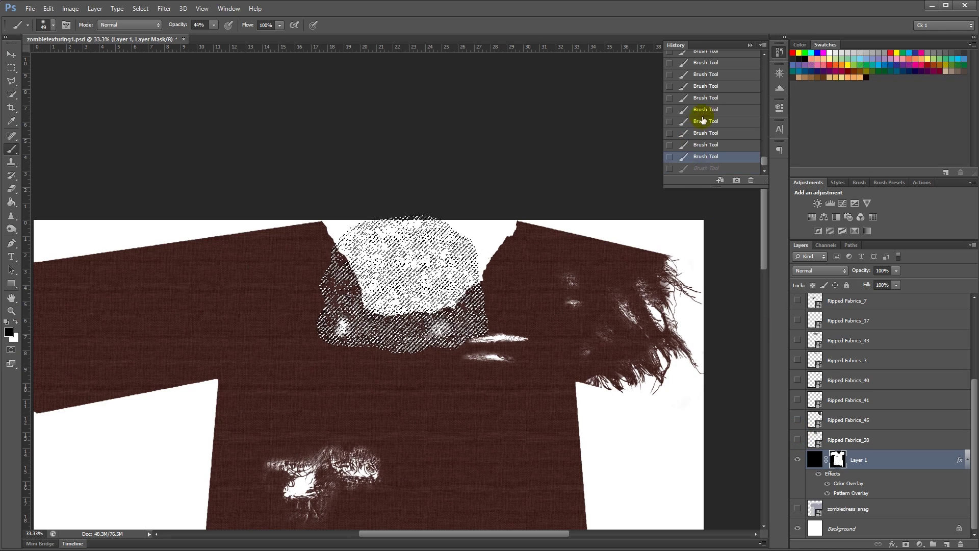
left_click(710, 123)
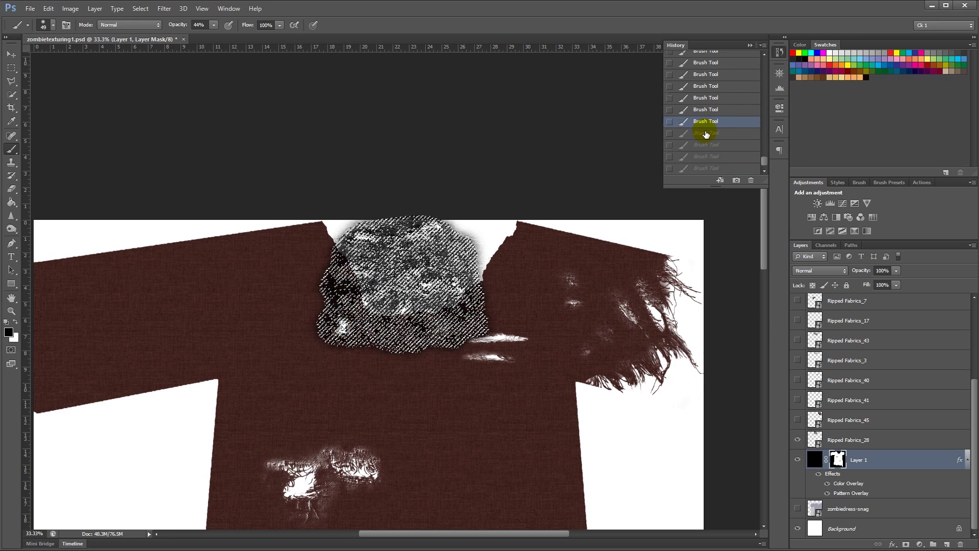
scroll(707, 134, "up", 2)
left_click(712, 73)
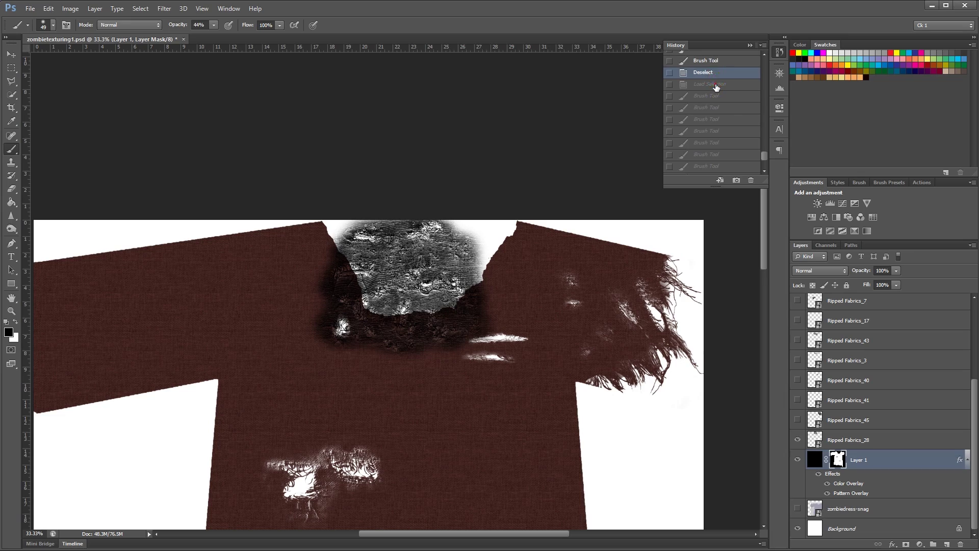
Step: Through the inverted Ripped Fabrics_28 selection, paint a black worn spot beside the chest rips with the texture layer hidden, and deselect
left_click(717, 85)
key("ctrl+shift+i")
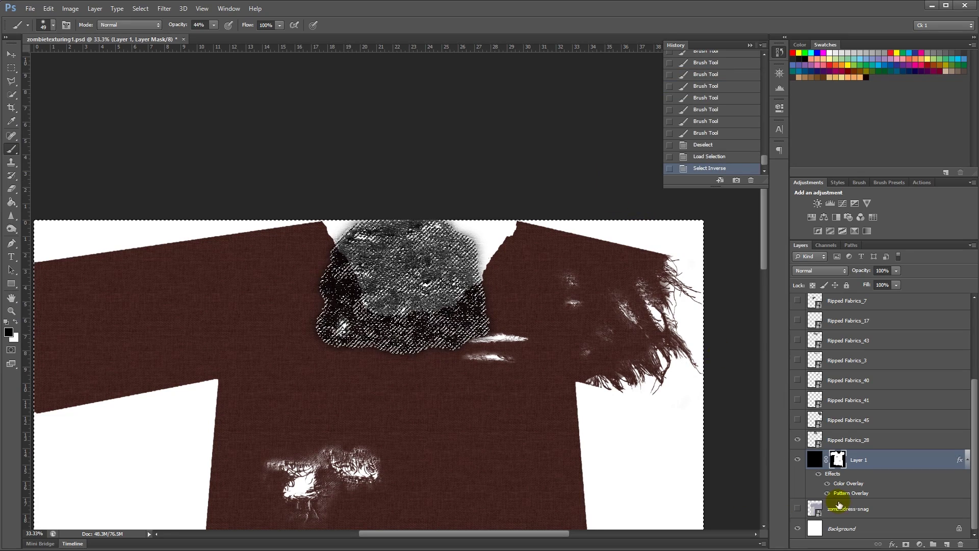
left_click(798, 439)
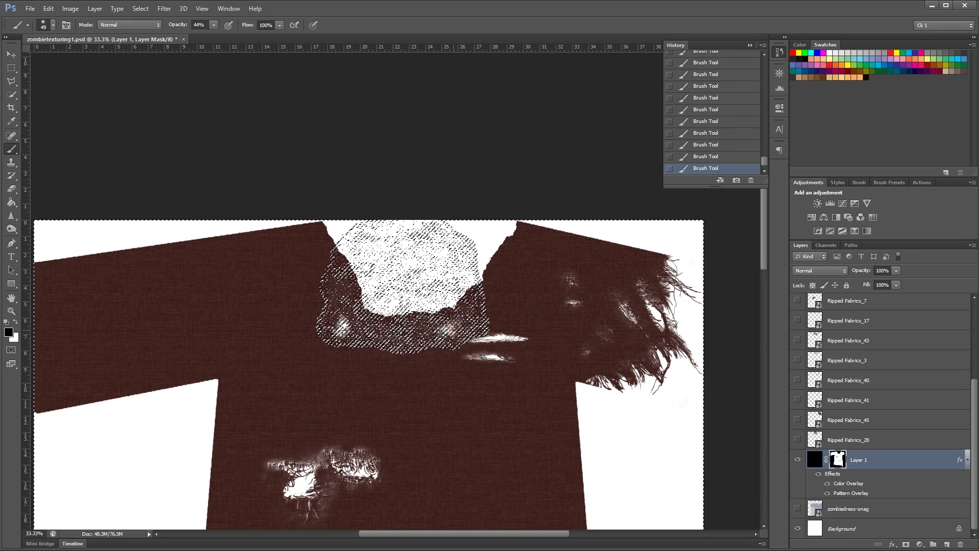
key("ctrl+d")
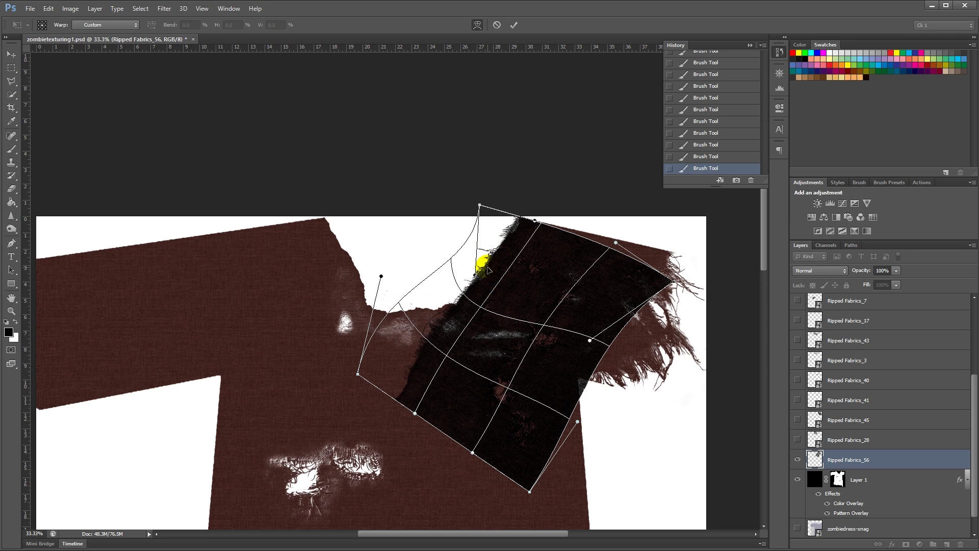
Step: Apply the warped Ripped Fabrics_56 along the neckline's right edge and load its shape as a selection for Layer 1's mask
key("Return")
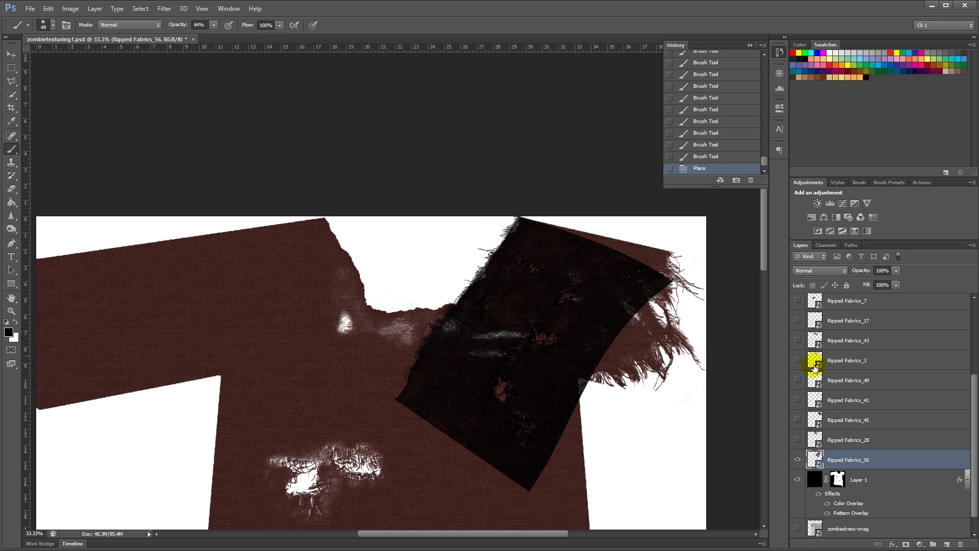
left_click(818, 466, "ctrl")
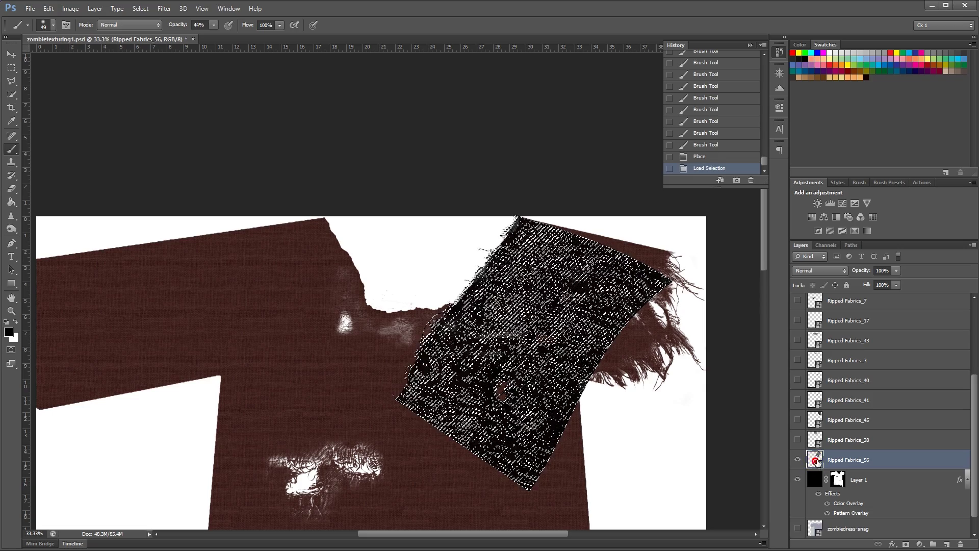
left_click(838, 479)
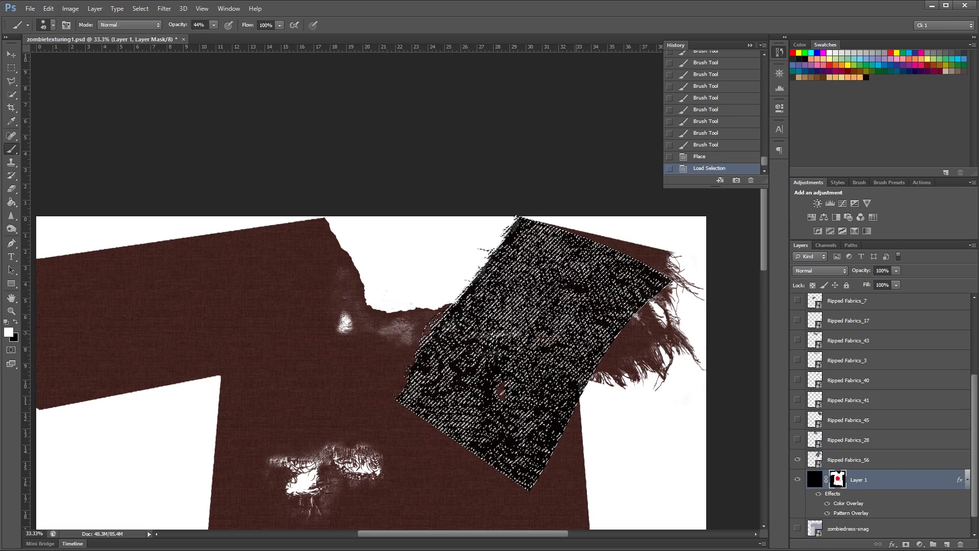
Step: Make white the painting colour and set the brush opacity to 100%
key("x")
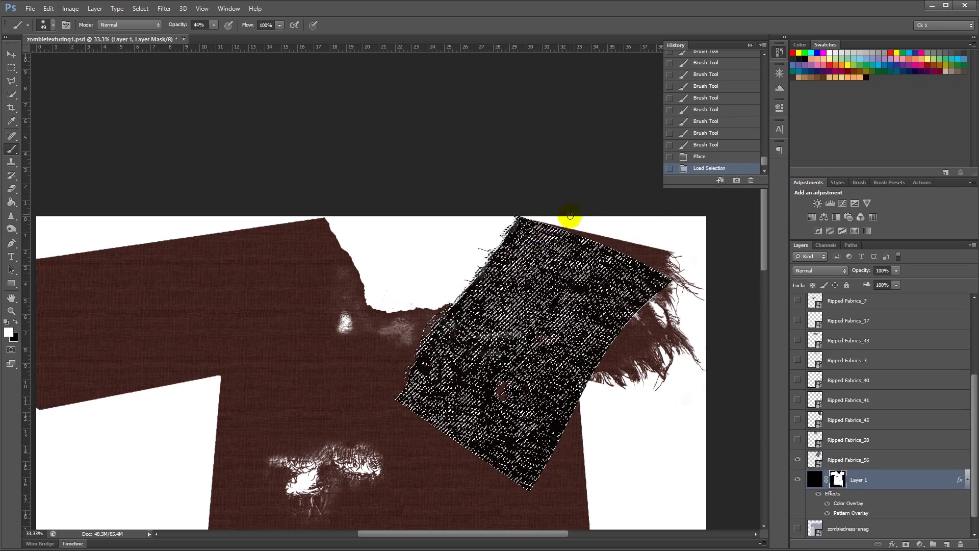
left_click(213, 25)
left_click_drag(213, 24, 261, 37)
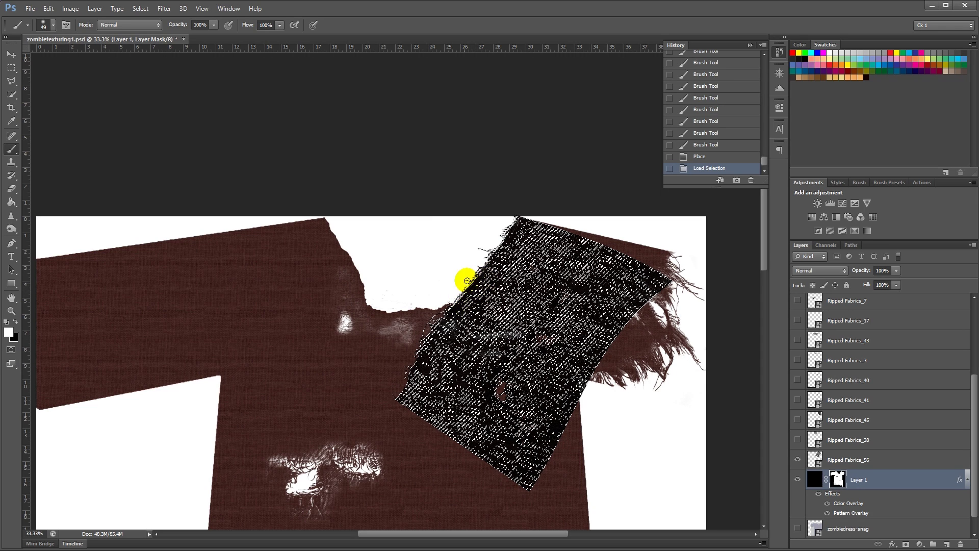
Step: Paint a fringe along the neckline's right edge, white through the Ripped Fabrics_56 selection and black through its inverse
mouse_move(486, 262)
left_mouse_down()
mouse_move(477, 262)
mouse_move(488, 250)
left_mouse_up()
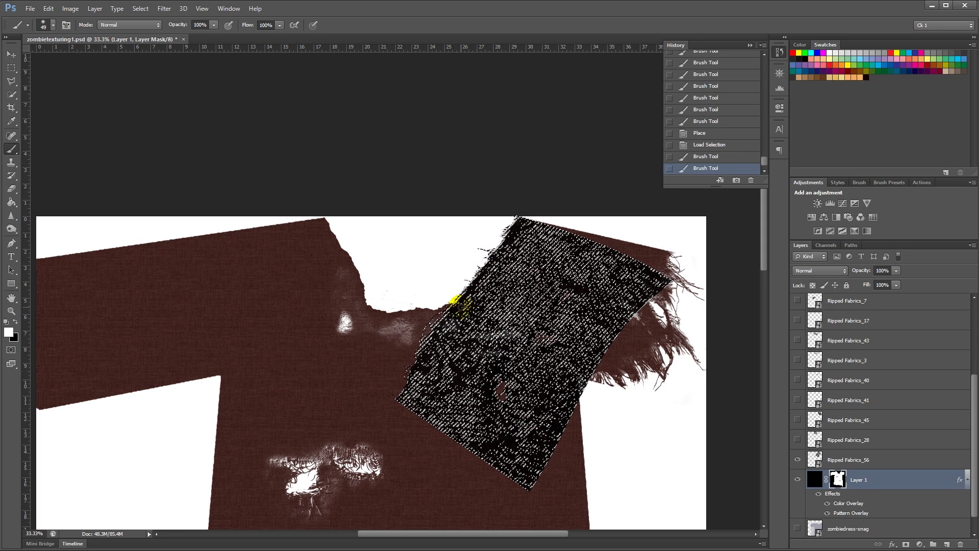
key("ctrl+shift+i")
key("x")
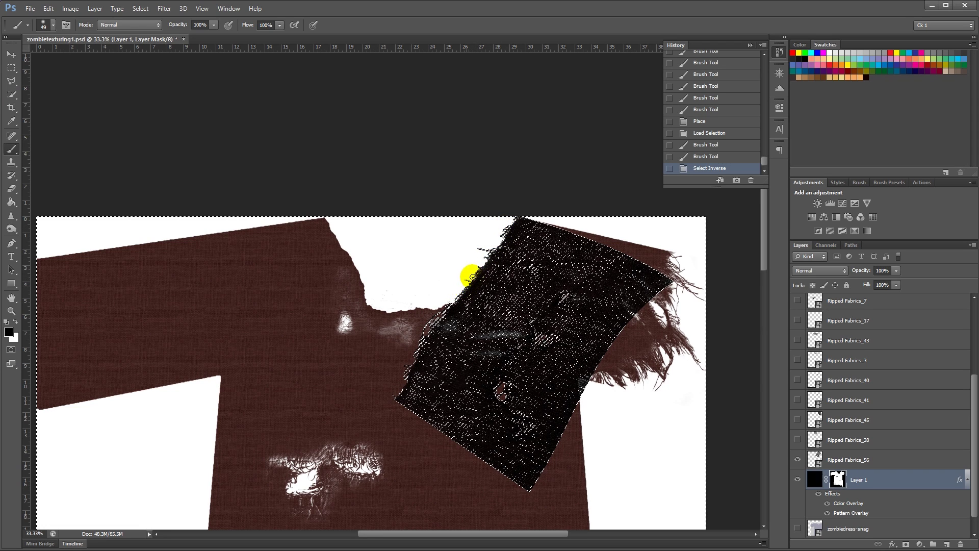
left_click_drag(477, 268, 465, 275)
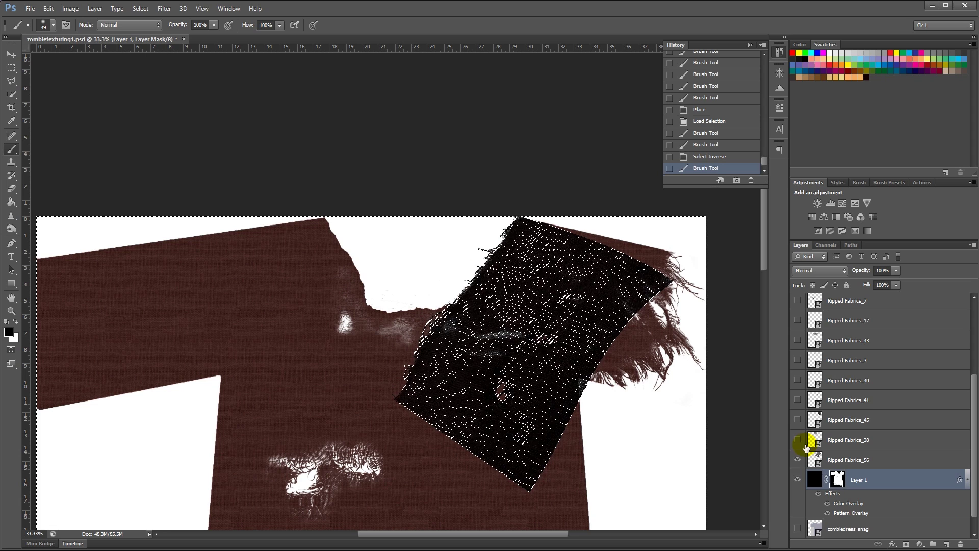
Step: Hide Ripped Fabrics_56, deselect, and touch up the neckline's right edge with white on the mask
left_click(799, 460)
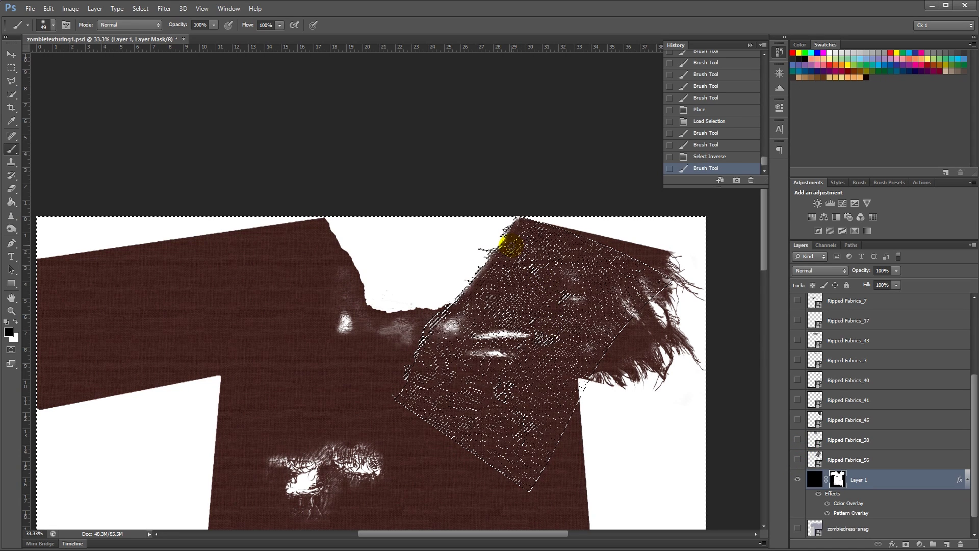
key("ctrl+d")
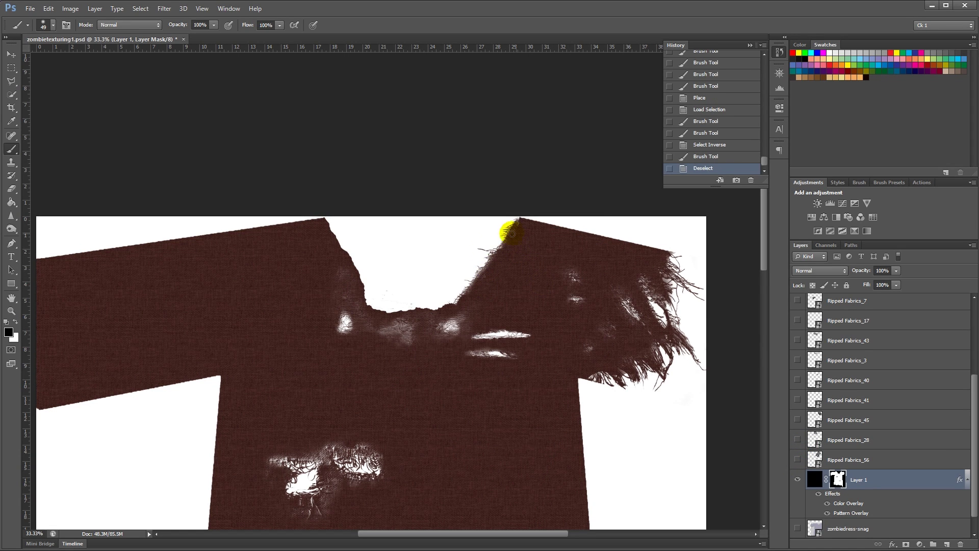
key("x")
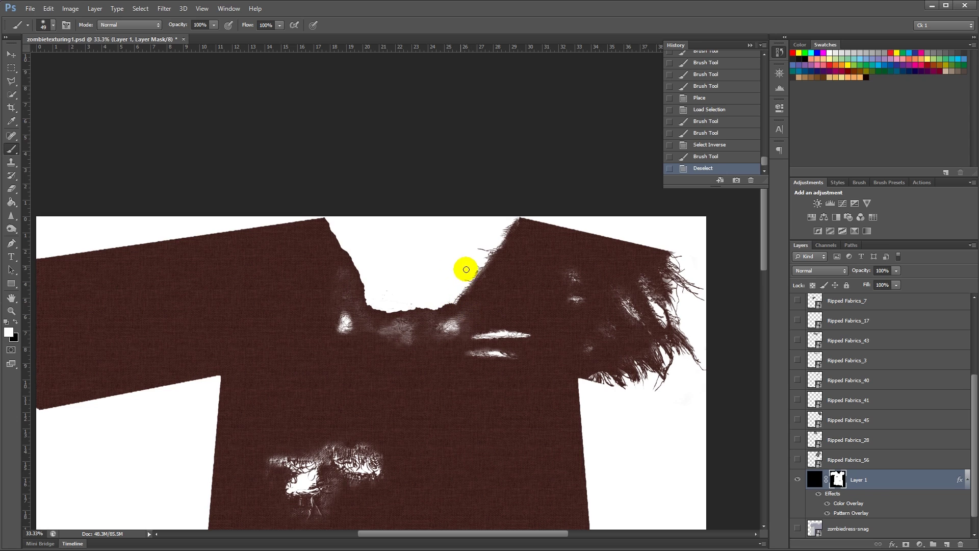
left_click_drag(480, 247, 499, 276)
Step: Show Ripped Fabrics_56, flip it horizontally, and move and rotate it over the neckline's left and lower edges
left_click(849, 460)
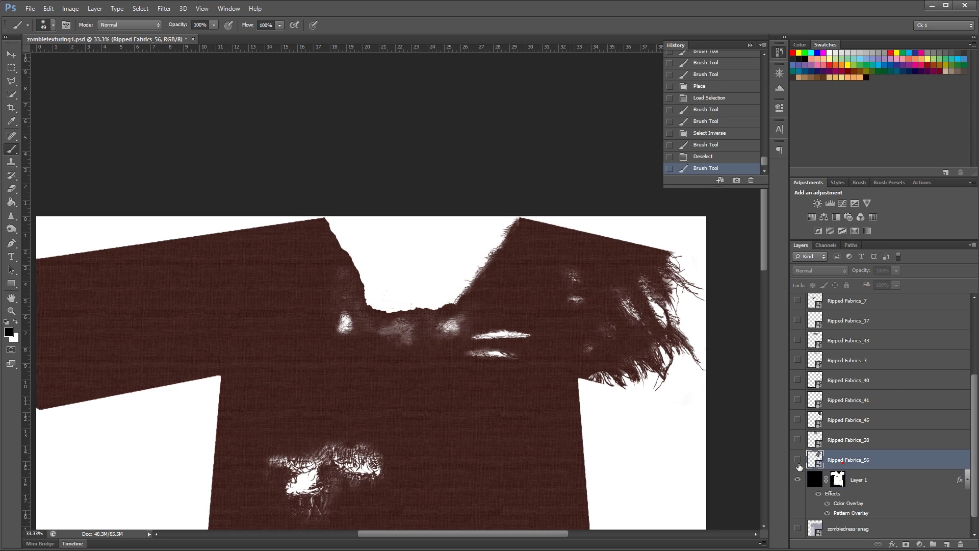
left_click(798, 460)
key("v")
left_click_drag(540, 281, 504, 274)
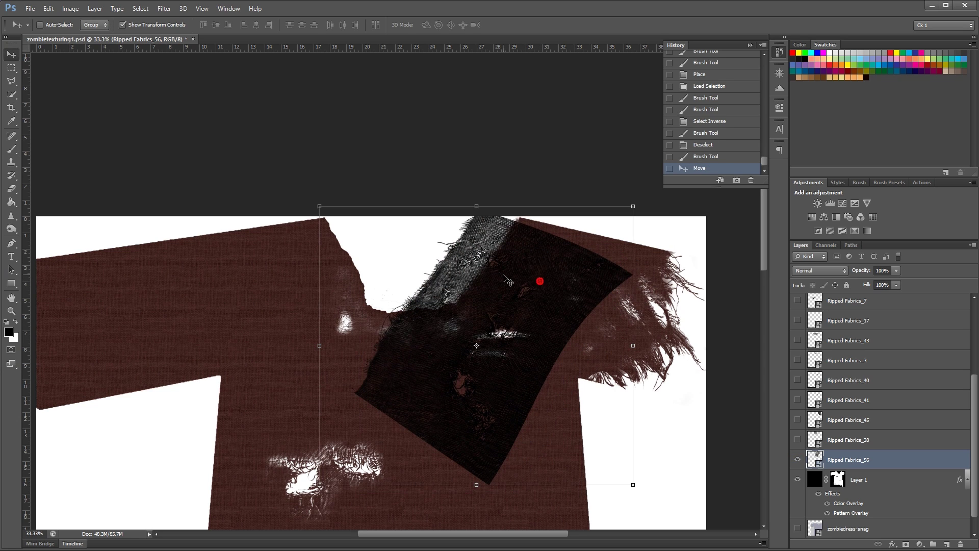
key("ctrl+t")
right_click(504, 276)
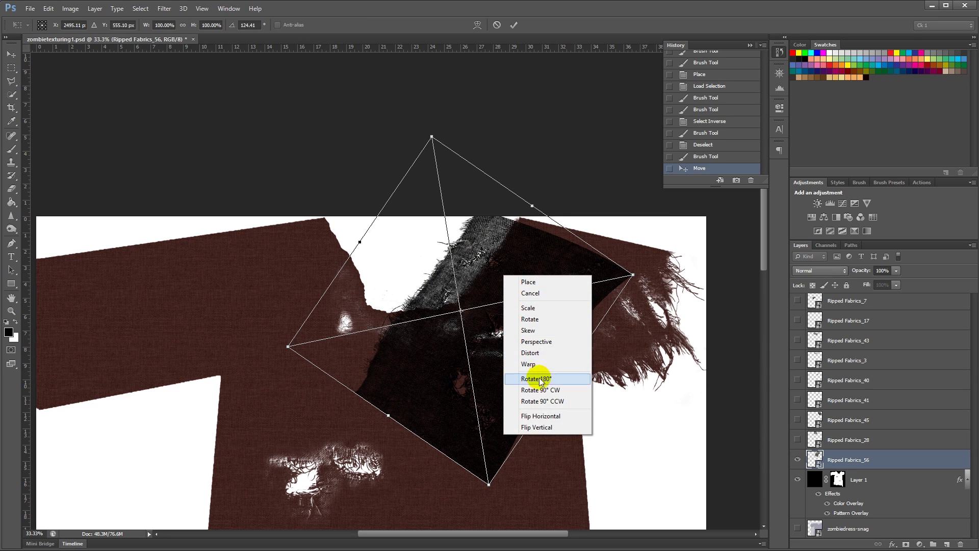
left_click(550, 416)
left_click_drag(452, 280, 320, 261)
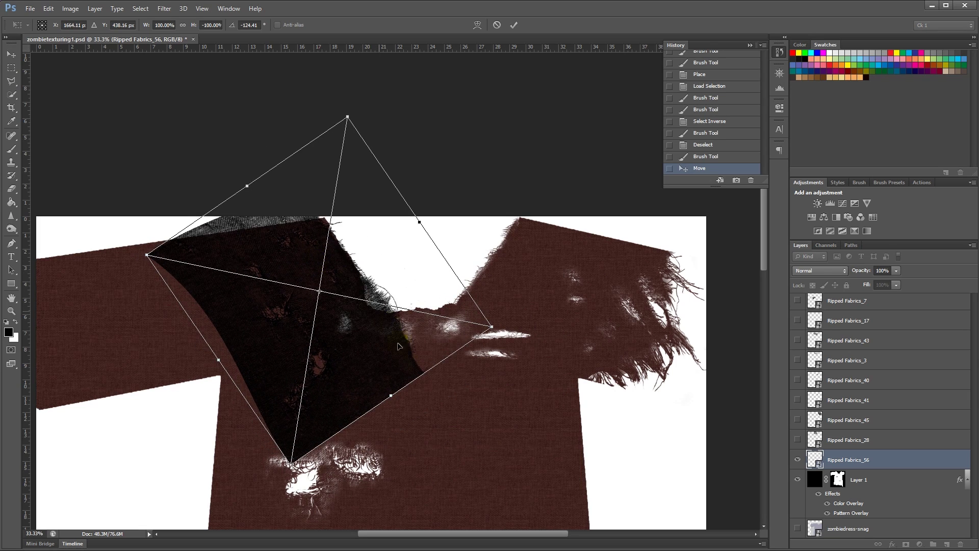
left_click_drag(419, 370, 482, 203)
left_click_drag(402, 224, 363, 268)
Step: Warp Ripped Fabrics_56 to follow the neckline's left and lower curve and apply the transformation
right_click(393, 306)
left_click(419, 377)
left_click_drag(480, 338, 476, 313)
left_click_drag(336, 247, 378, 227)
left_click_drag(360, 276, 354, 279)
left_click_drag(460, 336, 503, 311)
left_click_drag(376, 226, 373, 225)
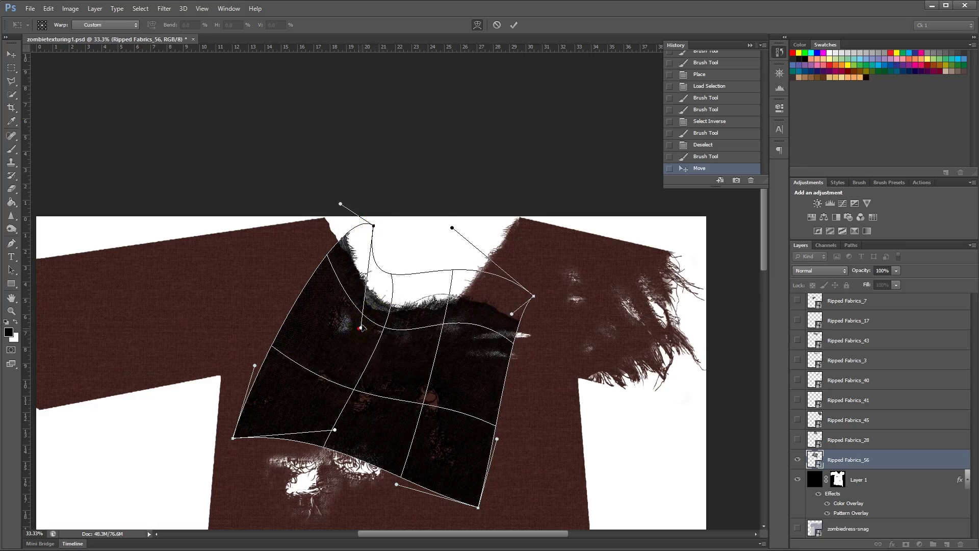
key("Return")
Step: Load the warped Ripped Fabrics_56 shape as a selection for brushing on Layer 1's mask
left_click(815, 459, "ctrl")
key("ctrl+plus")
key("b")
left_click(838, 479)
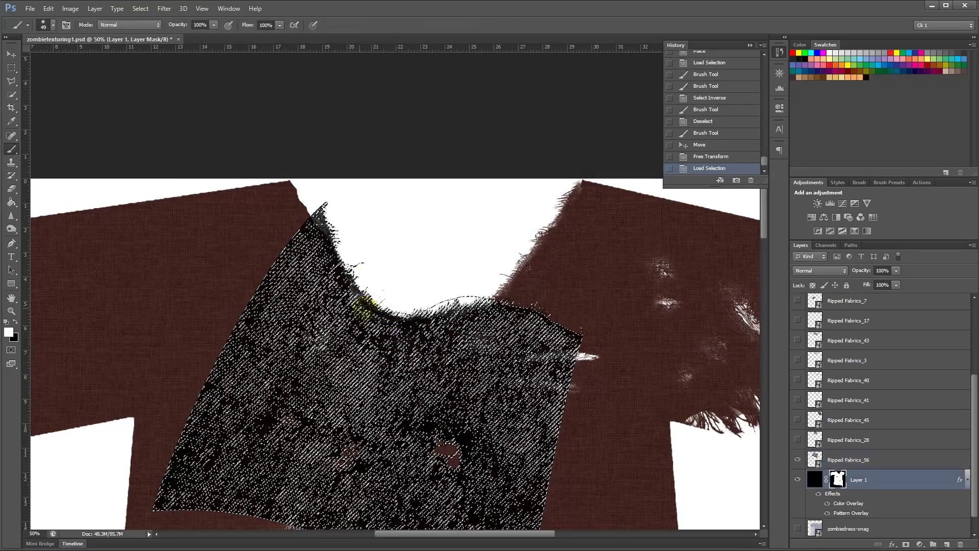
Step: Paint the frayed left and lower neckline through the selection and its inverse, hide Ripped Fabrics_56, and deselect
mouse_move(363, 306)
left_mouse_down()
mouse_move(487, 296)
mouse_move(454, 298)
mouse_move(352, 275)
mouse_move(335, 241)
mouse_move(341, 222)
mouse_move(369, 287)
mouse_move(387, 302)
mouse_move(357, 244)
mouse_move(365, 251)
mouse_move(353, 294)
mouse_move(333, 248)
mouse_move(383, 306)
mouse_move(421, 308)
left_mouse_up()
key("ctrl+shift+i")
key("x")
left_click(798, 459)
key("ctrl+shift+i")
key("x")
key("ctrl+d")
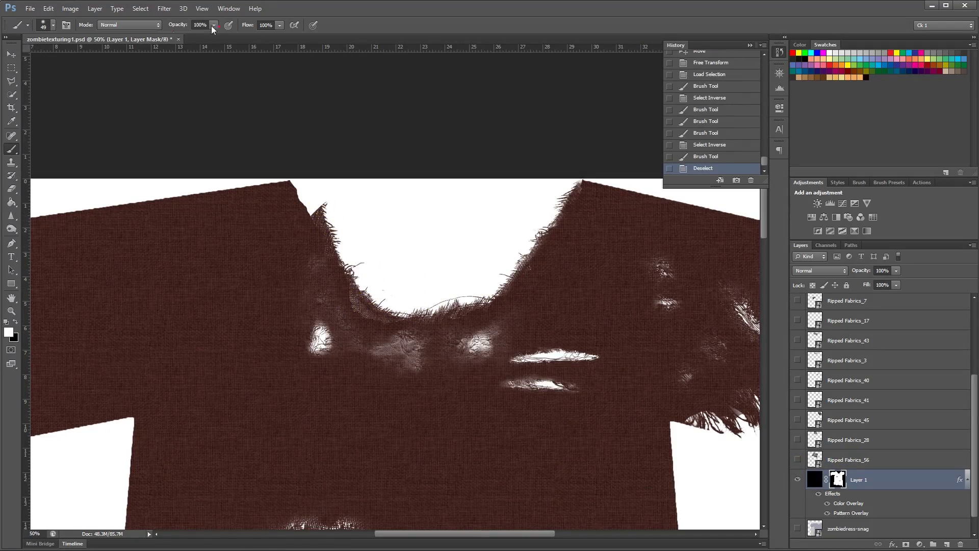
Step: Touch up the neckline's left side in white at 37% opacity, and paint out its pointed tip in black at 100%
left_click_drag(353, 302, 345, 298)
key("x")
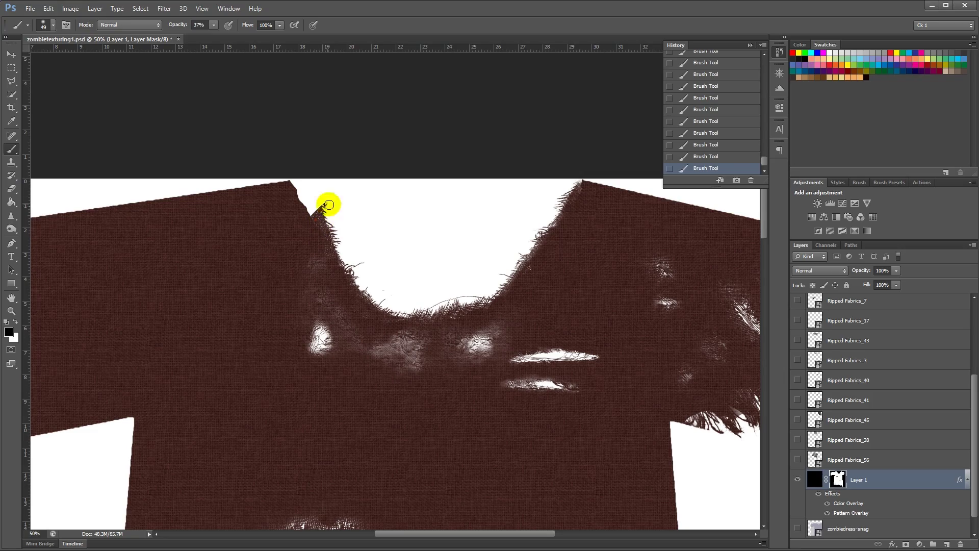
left_click(214, 25)
left_click_drag(213, 37, 251, 37)
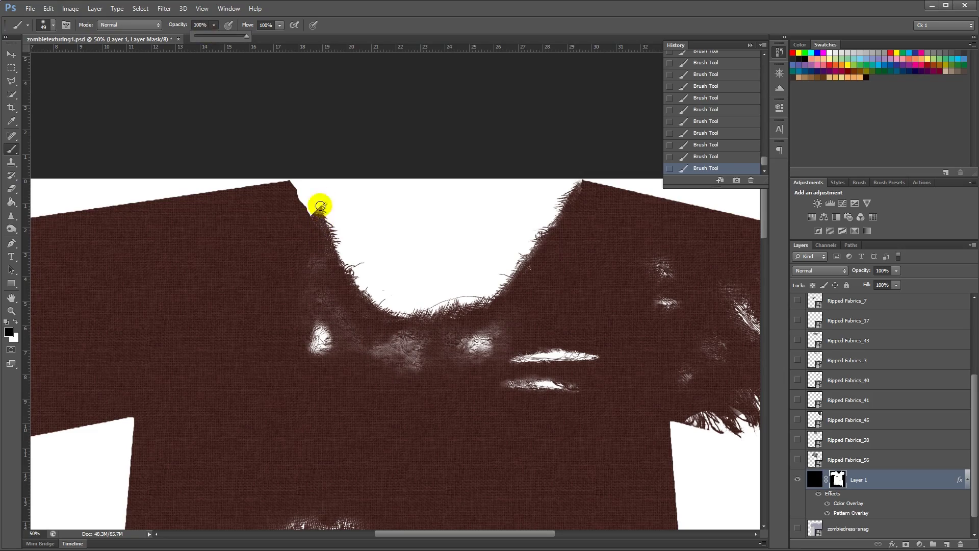
left_click_drag(321, 205, 329, 216)
Step: Reduce the brush size to 20 and paint out the stray thread above the neckline's lower edge in black
right_click(462, 277)
left_click(489, 302)
left_click_drag(459, 297, 475, 294)
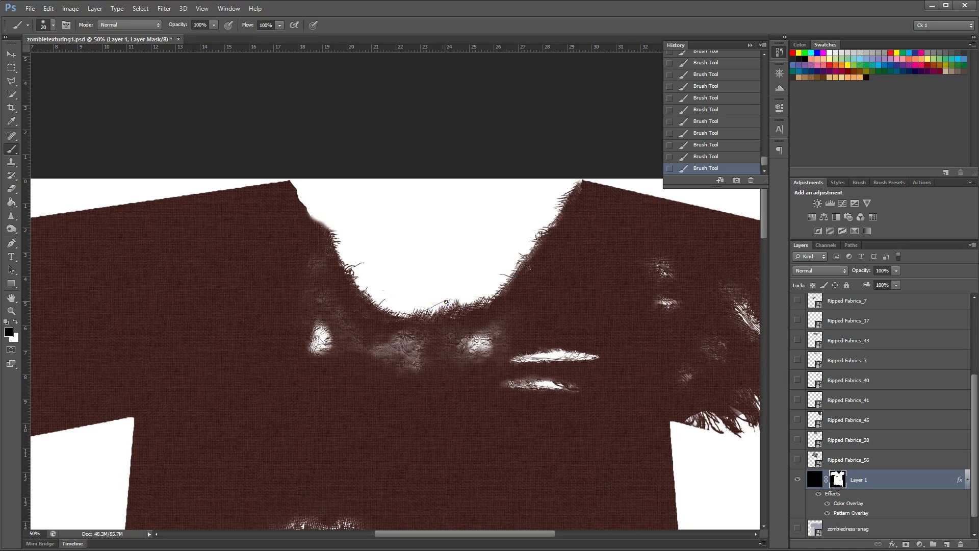
scroll(476, 277, "down", 2)
scroll(479, 280, "up", 2)
Step: Show Ripped Fabrics_56, move it up to the neckline's upper left edge, and load its selection for Layer 1's mask
left_click(798, 459)
left_click(848, 460)
key("v")
left_click_drag(442, 356, 396, 283)
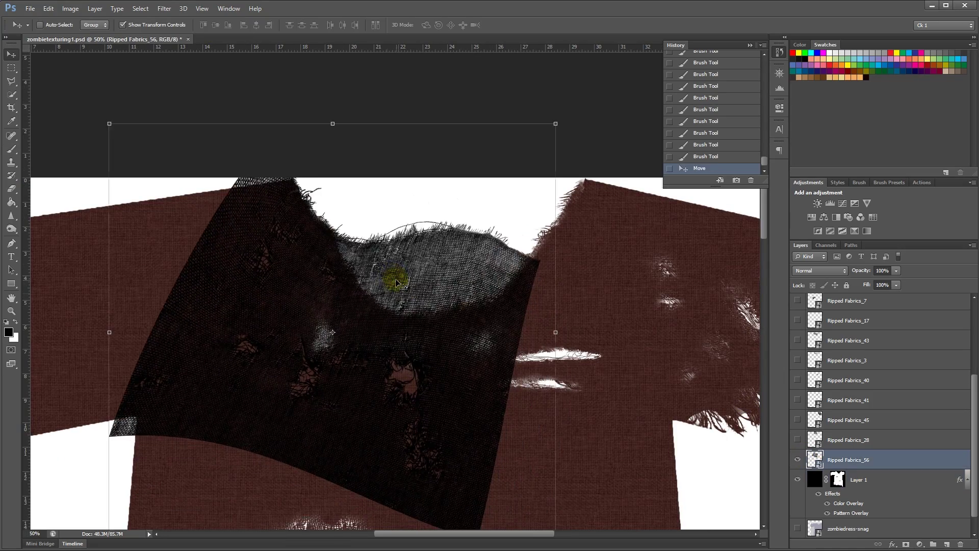
left_click(815, 460, "ctrl")
left_click(838, 479)
Step: Paint white frays along the upper left neckline with a size 76 brush, hide Ripped Fabrics_56, and deselect
key("b")
key("x")
right_click(323, 211)
left_click(371, 234)
left_click(797, 459)
left_click(311, 208)
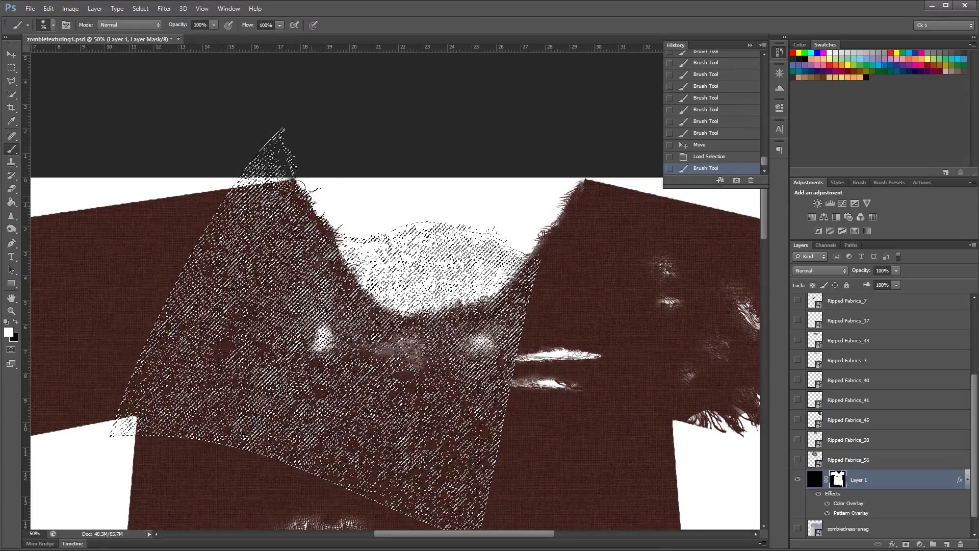
key("ctrl+d")
Step: Place Ripped Fabrics_34 at about 49.5% scale above the hem's right part and load its inverted shape as a selection
key("v")
key("ctrl+minus")
key("ctrl+minus")
key("ctrl+minus")
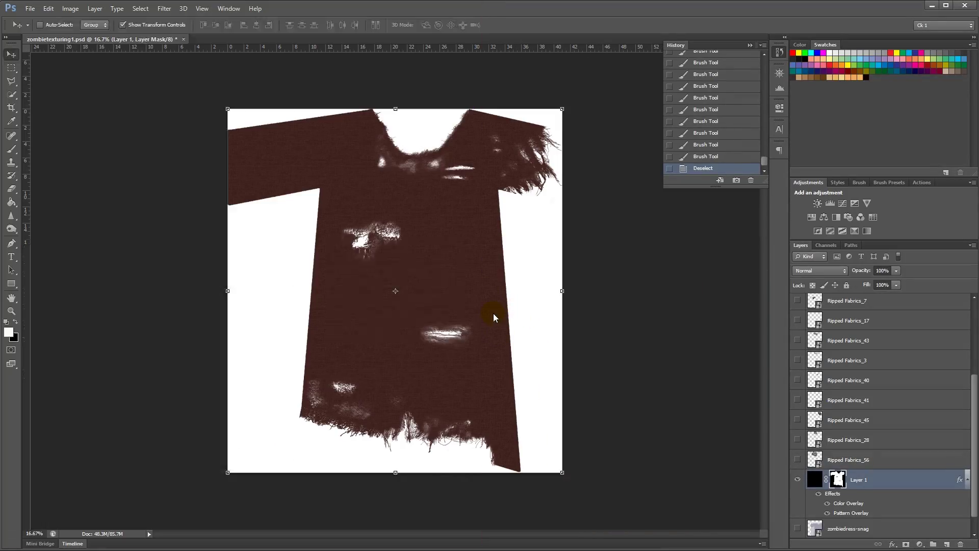
left_click_drag(458, 245, 469, 405)
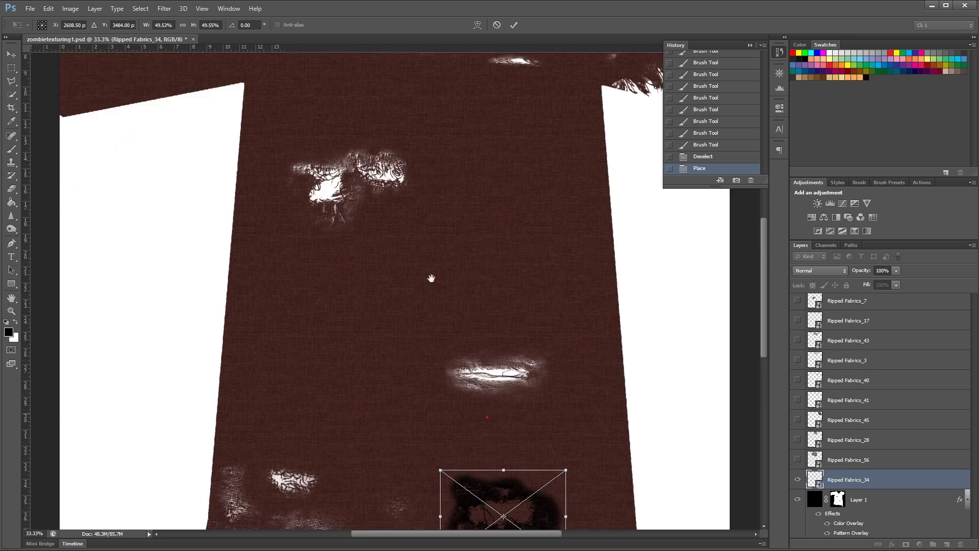
left_click_drag(431, 278, 422, 254)
left_click_drag(511, 306, 512, 315)
left_click_drag(478, 354, 474, 357)
left_click(817, 481)
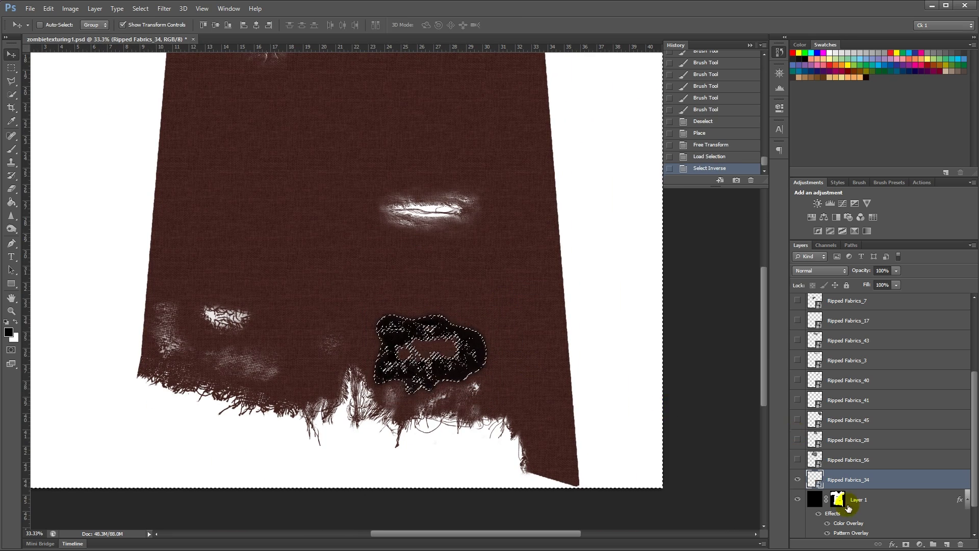
Step: Paint a black hole on Layer 1's mask through the inverted selection, refine it in white through the original selection, and deselect
left_click(847, 506)
key("b")
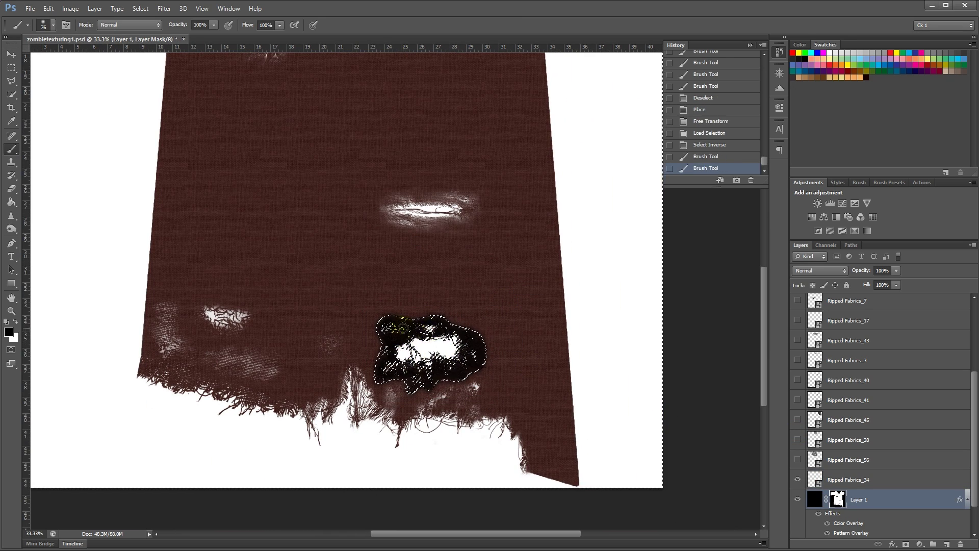
mouse_move(402, 328)
left_mouse_down()
mouse_move(388, 367)
mouse_move(489, 368)
left_mouse_up()
key("ctrl+shift+i")
left_click(439, 362)
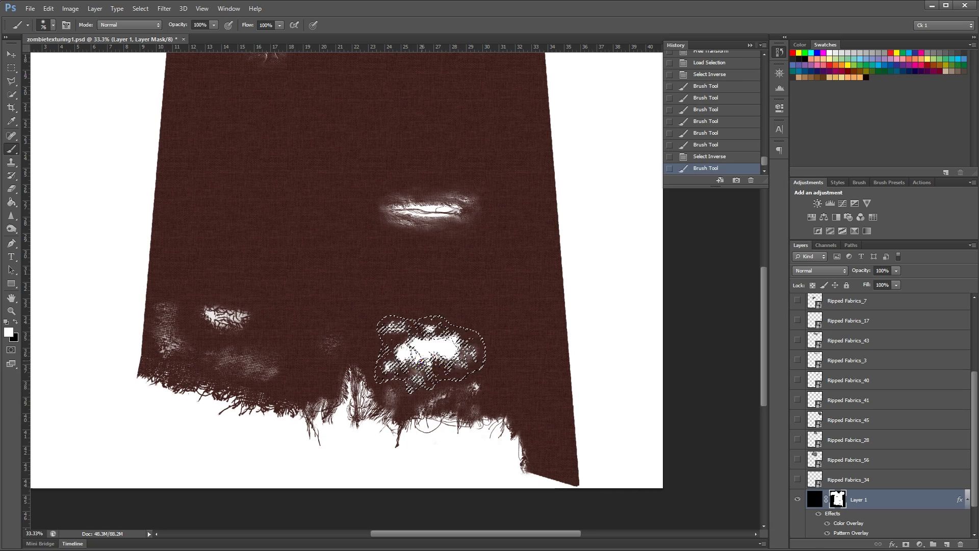
mouse_move(420, 356)
left_mouse_down()
mouse_move(435, 336)
mouse_move(460, 347)
mouse_move(457, 356)
mouse_move(450, 341)
mouse_move(403, 350)
mouse_move(426, 357)
left_mouse_up()
key("ctrl+d")
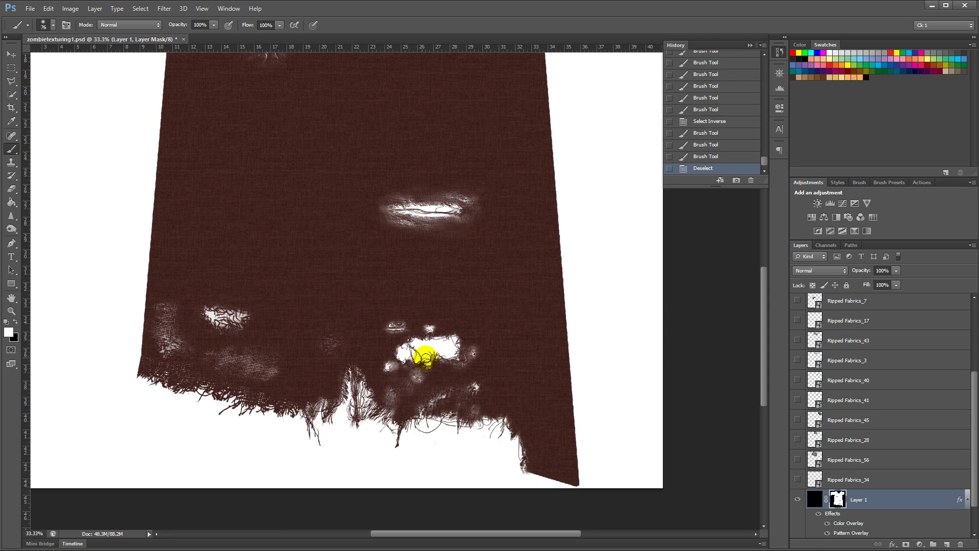
Step: Switch to the File Explorer, place Ripped Fabrics_32 over the hem's lower right corner, and flip it horizontally
scroll(525, 371, "down", 2)
scroll(526, 372, "up", 3)
left_click_drag(598, 391, 512, 227)
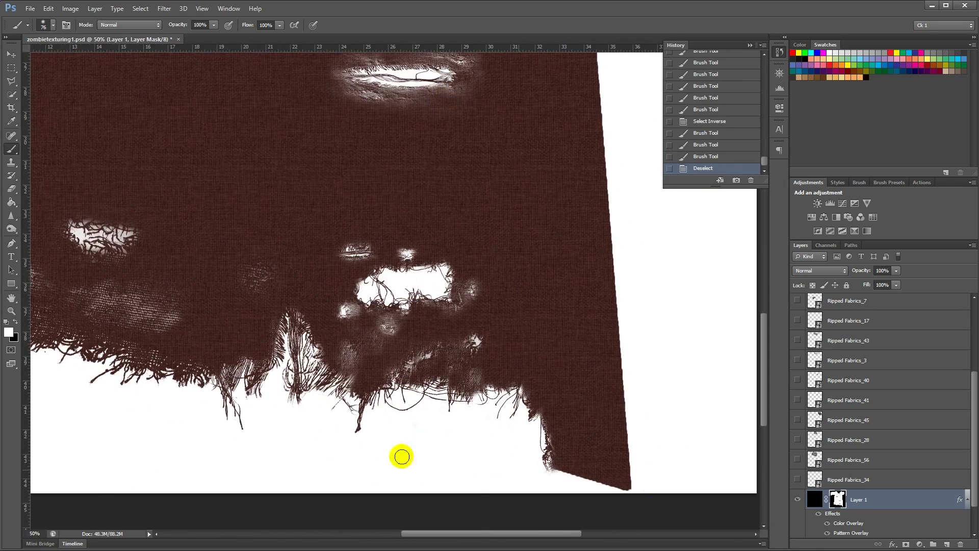
key("alt+Tab")
scroll(61, 155, "down", 4)
left_click(221, 479)
left_click_drag(220, 479, 454, 260)
left_click_drag(641, 225, 474, 320)
right_click(603, 374)
left_click_drag(431, 370, 611, 430)
left_click(638, 512)
Step: Warp Ripped Fabrics_32 to fit the hem corner, load its shape as a selection for Layer 1's mask, and hide it
right_click(611, 429)
left_click(651, 509)
left_click_drag(650, 472, 623, 486)
left_click_drag(602, 396, 612, 392)
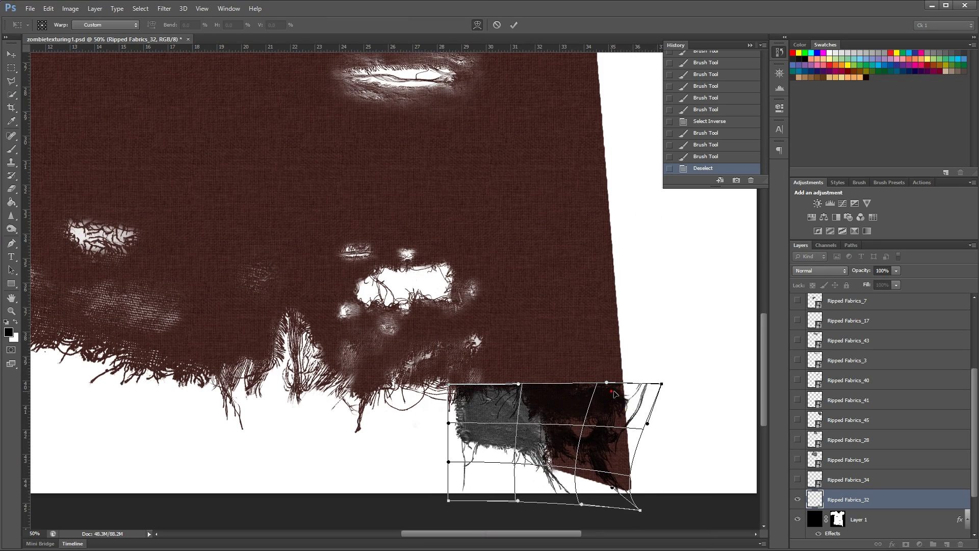
double_click(553, 469)
left_click(812, 499, "ctrl")
left_click(798, 499)
left_click(837, 519)
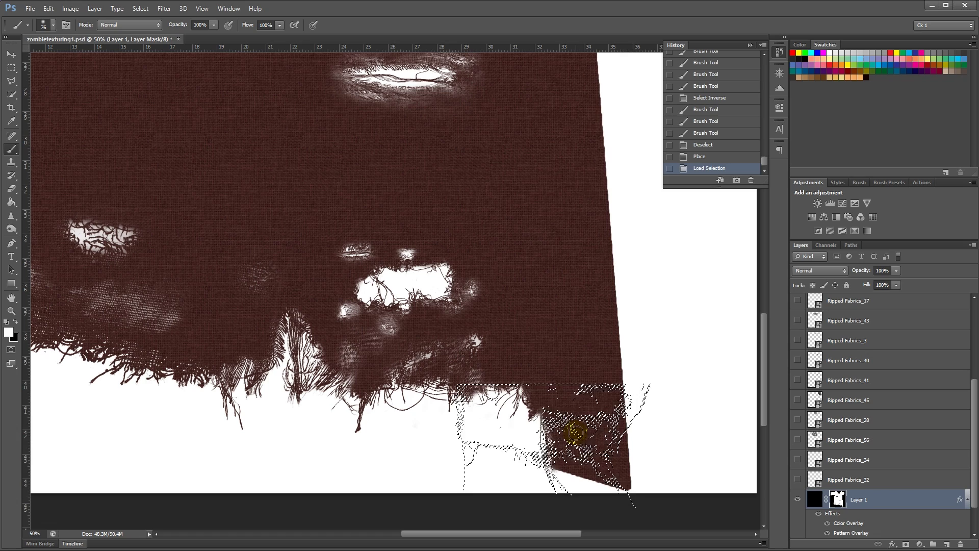
Step: Paint the hem's lower right corner ragged, black through the inverted Ripped Fabrics_32 selection and white through the original one
key("ctrl+shift+i")
mouse_move(633, 462)
left_mouse_down()
mouse_move(587, 478)
mouse_move(612, 480)
left_mouse_up()
key("ctrl+z")
left_click(620, 434)
key("ctrl+shift+i")
key("x")
mouse_move(612, 434)
left_mouse_down()
mouse_move(587, 454)
mouse_move(617, 408)
left_mouse_up()
mouse_move(617, 408)
left_mouse_down()
mouse_move(578, 464)
mouse_move(544, 440)
mouse_move(552, 450)
mouse_move(542, 450)
mouse_move(609, 421)
left_mouse_up()
Step: Deselect and clean up the ragged hem corner in black with a size 33 brush
key("ctrl+d")
key("ctrl+z")
key("ctrl+d")
key("x")
right_click(543, 463, "alt")
Step: Show Ripped Fabrics_32, rotate it clockwise over the hem's lower right corner, and apply the transformation
double_click(798, 479)
left_click(797, 479)
left_click(848, 479)
key("v")
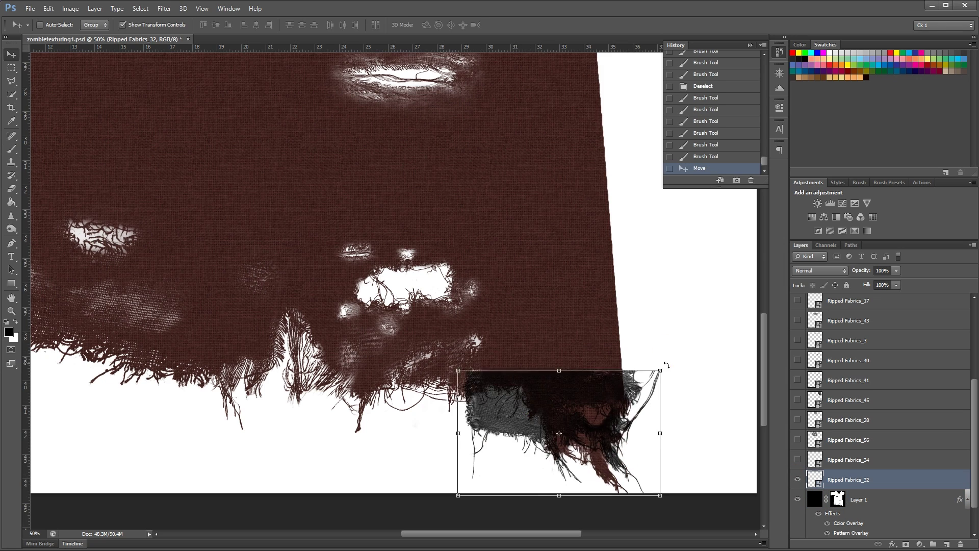
left_click_drag(666, 366, 682, 405)
left_click_drag(617, 401, 620, 398)
key("Return")
Step: Load the rotated Ripped Fabrics_32 as a selection for Layer 1's mask, hide it, and make white the painting colour
left_click(814, 479, "ctrl")
left_click(797, 479)
left_click(837, 499)
key("b")
key("x")
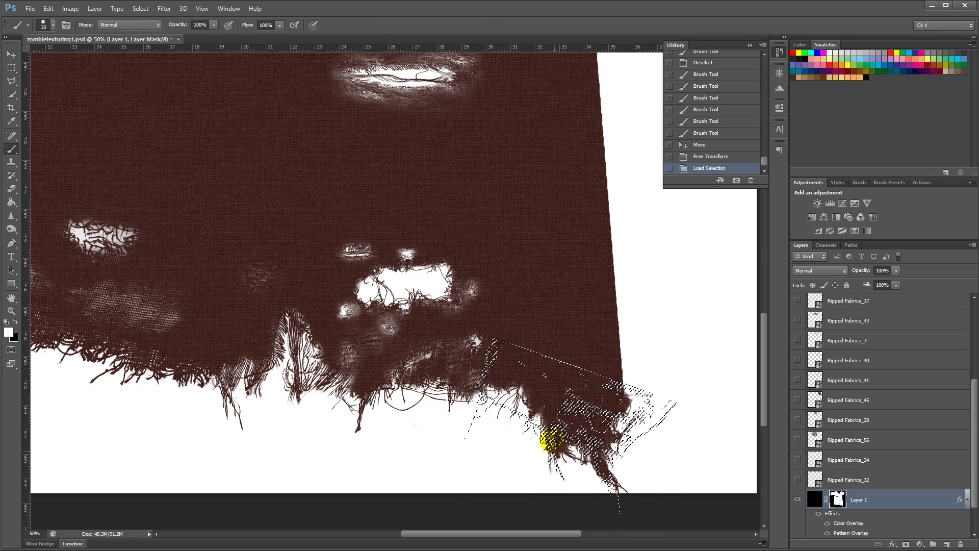
Step: Paint white frays along the hem corner through the selection, deselect, and touch up the corner's right edge
left_click_drag(546, 442, 571, 434)
left_click_drag(561, 436, 549, 449)
key("ctrl+d")
mouse_move(638, 419)
left_mouse_down()
mouse_move(621, 436)
mouse_move(640, 398)
left_mouse_up()
left_click(622, 450)
Step: Switch to the File Explorer's PNG folder and place Ripped Fabrics_34 into the shirt document
key("h")
left_click_drag(580, 326, 575, 307)
key("alt+Tab")
left_click(160, 196)
scroll(160, 199, "down", 6)
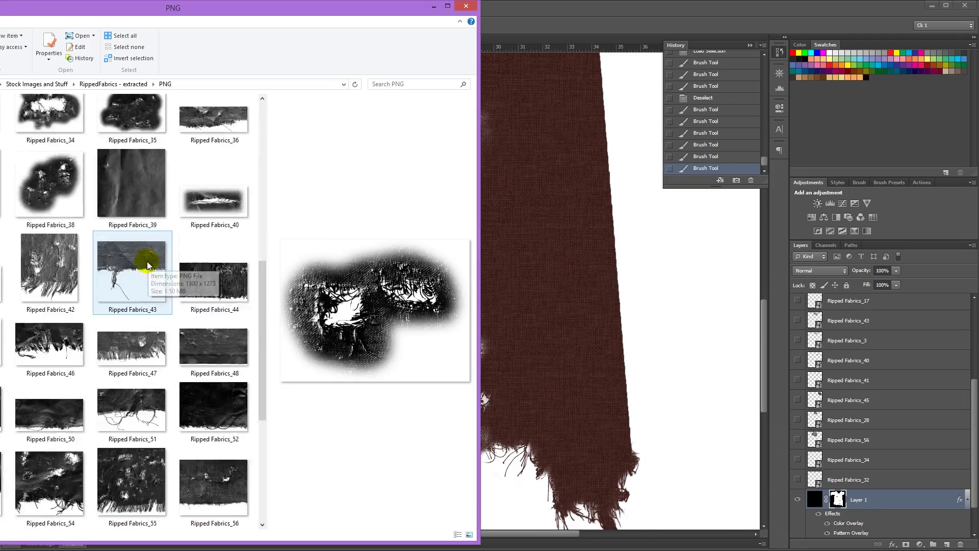
scroll(147, 262, "up", 2)
left_click(132, 133)
left_click_drag(61, 213, 582, 204)
Step: Shrink Ripped Fabrics_34, rotate it upright over the hem's lower right corner, and apply the placement
left_click_drag(587, 151, 298, 361)
left_click_drag(272, 394, 602, 445)
left_click_drag(591, 494, 633, 442)
mouse_move(593, 459)
left_mouse_down()
mouse_move(585, 440)
mouse_move(581, 457)
mouse_move(597, 454)
mouse_move(571, 454)
mouse_move(595, 473)
mouse_move(580, 452)
mouse_move(591, 430)
mouse_move(595, 473)
mouse_move(576, 463)
left_mouse_up()
key("Return")
Step: Load the newly placed Ripped Fabrics_34 as a selection and make Layer 1's mask active
left_click(815, 499, "ctrl")
left_click(837, 519)
left_click(813, 479)
left_click(837, 499)
Step: Paint a torn hole in the hem corner through the Ripped Fabrics_34 selection and its inverse, hide the texture, and deselect
key("ctrl+shift+i")
left_click(798, 479)
key("ctrl+shift+i")
key("x")
left_click(576, 462)
left_click(585, 431)
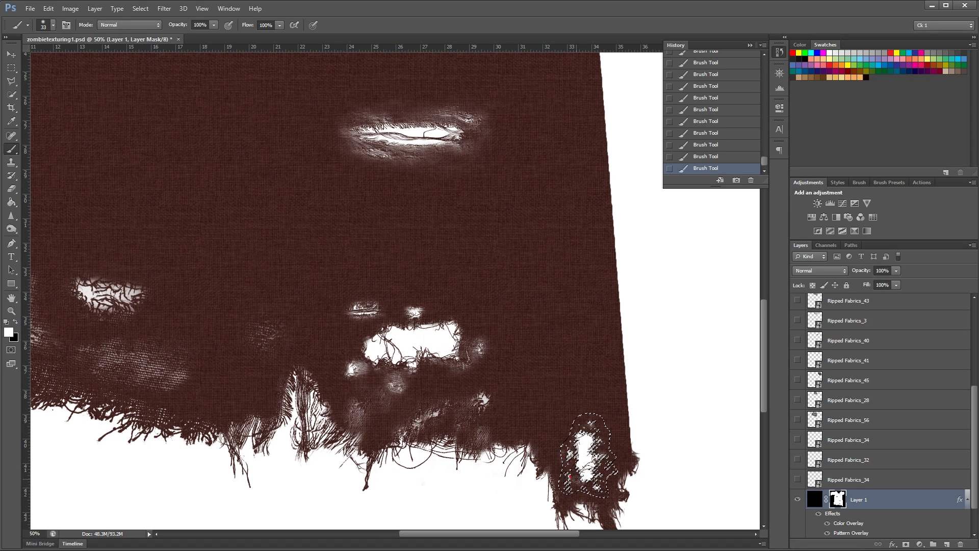
key("ctrl+d")
Step: Place Ripped Fabrics_37 at about 65.5% scale on the chest's right side, load its selection for Layer 1's mask, and hide it
key("ctrl+minus")
key("ctrl+minus")
key("ctrl+minus")
key("ctrl+minus")
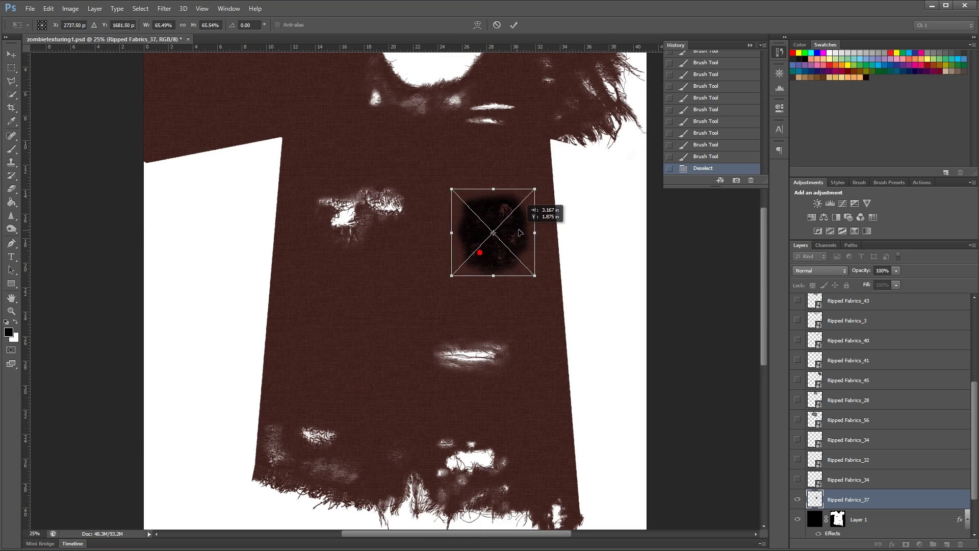
key("Return")
left_click(798, 478)
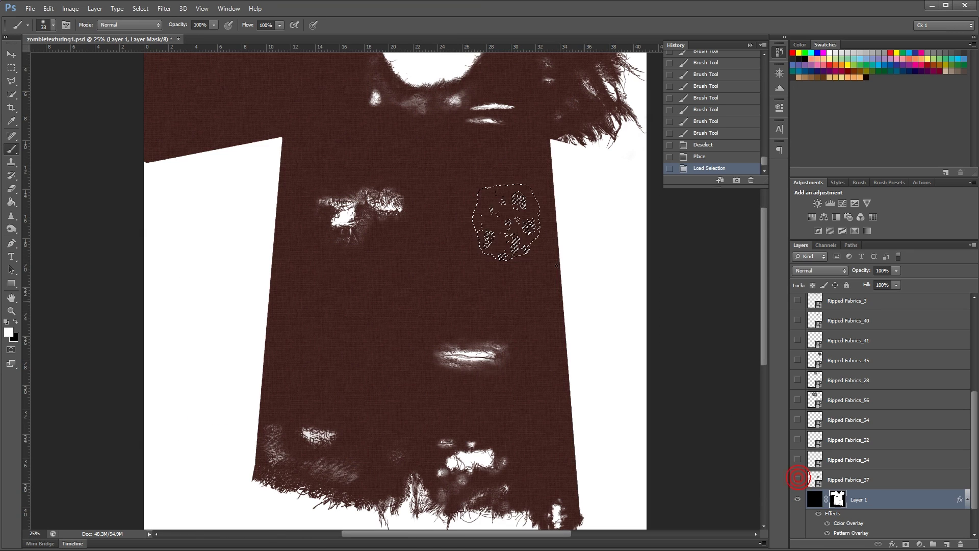
Step: Paint black worn holes on the right chest through the inverted selection with a size 78 brush at 55% opacity, and deselect
right_click(516, 241)
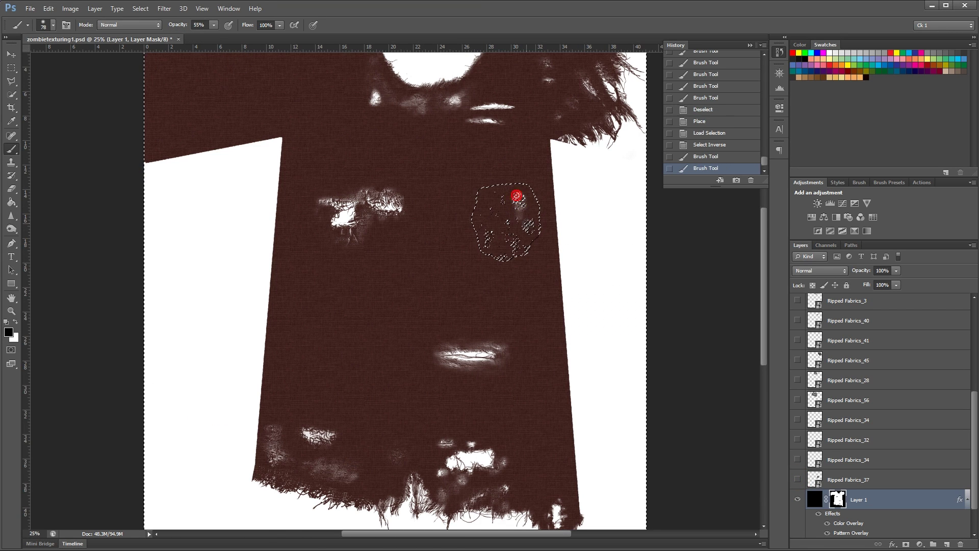
mouse_move(490, 244)
left_mouse_down()
mouse_move(510, 239)
mouse_move(518, 195)
left_mouse_up()
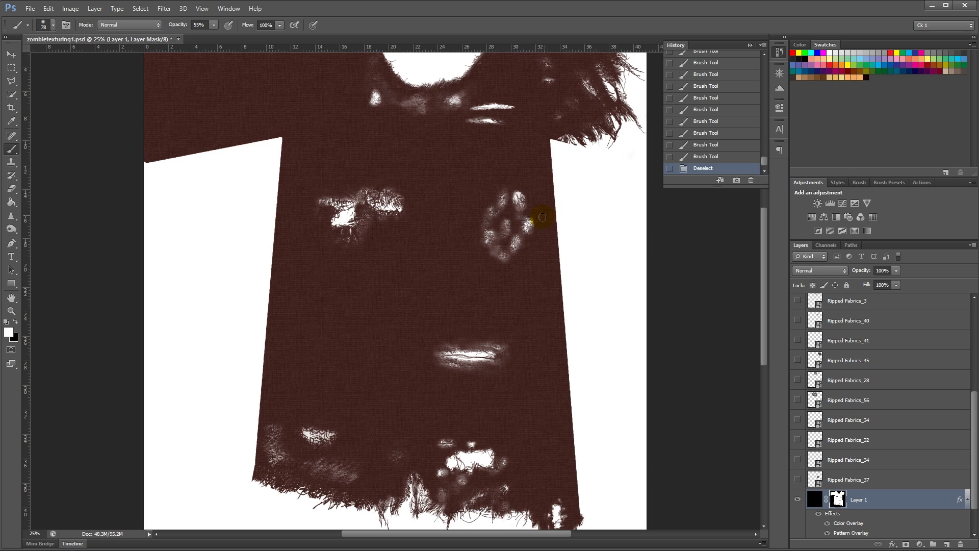
Step: Soften the worn holes on the right chest by painting white on Layer 1's mask at 20% opacity with a size 197 brush
left_click(504, 190)
key("ctrl+z")
key("x")
left_click(504, 192)
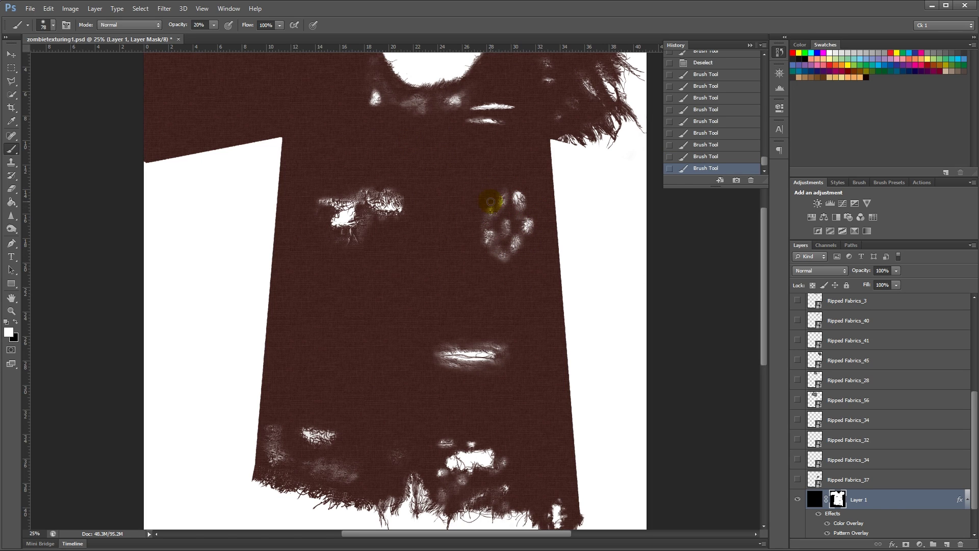
key("ctrl+minus")
key("ctrl+plus")
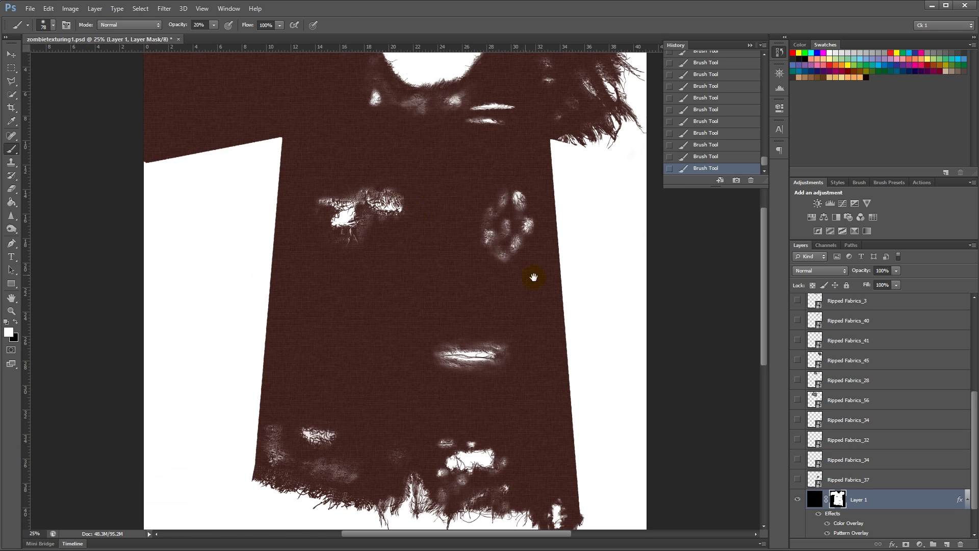
right_click(508, 270)
left_click(587, 296)
left_click_drag(514, 245, 508, 230)
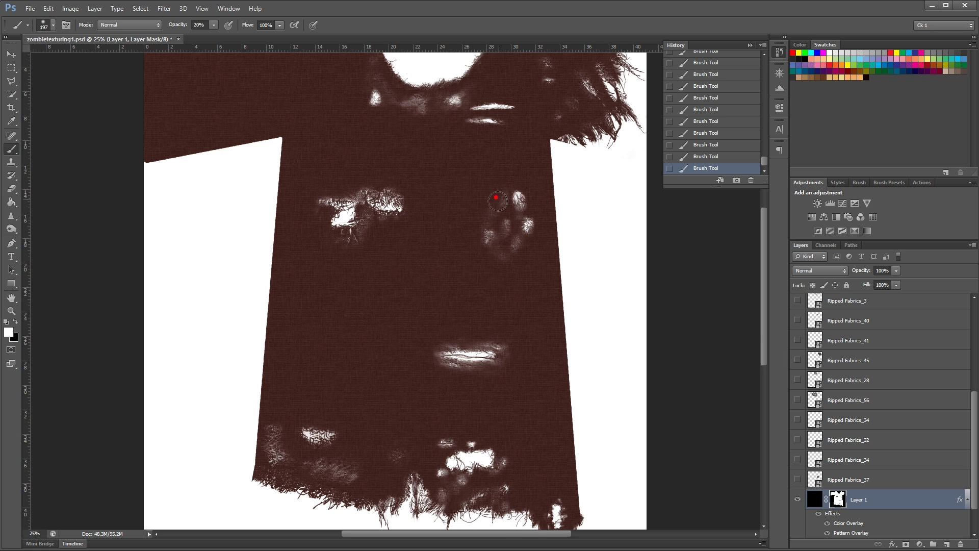
Step: Place the Ripped Fabrics_5 texture and rotate, scale and position it across the end of the left sleeve
left_click_drag(392, 308, 491, 387)
key("alt+Tab")
left_click(4, 127)
mouse_move(365, 278)
left_mouse_down()
mouse_move(364, 302)
mouse_move(360, 291)
left_mouse_up()
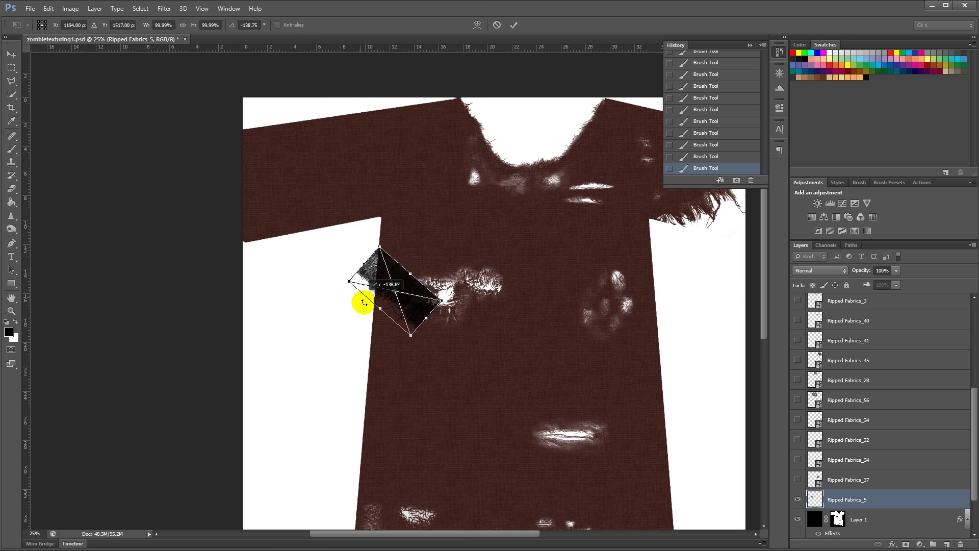
left_click_drag(392, 296, 330, 190)
left_click_drag(276, 146, 269, 120)
key("Return")
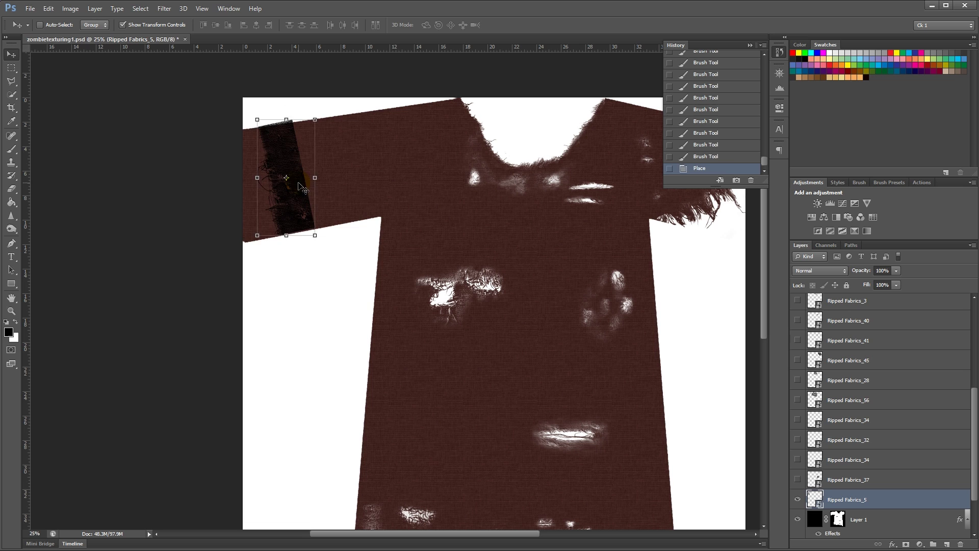
left_click_drag(303, 187, 293, 190)
Step: Load Ripped Fabrics_5 as an inverted selection, paint the left sleeve's end away in black at 100% opacity on Layer 1's mask, and hide the texture
left_click(815, 499, "ctrl")
key("ctrl+shift+i")
left_click(838, 520)
key("b")
key("x")
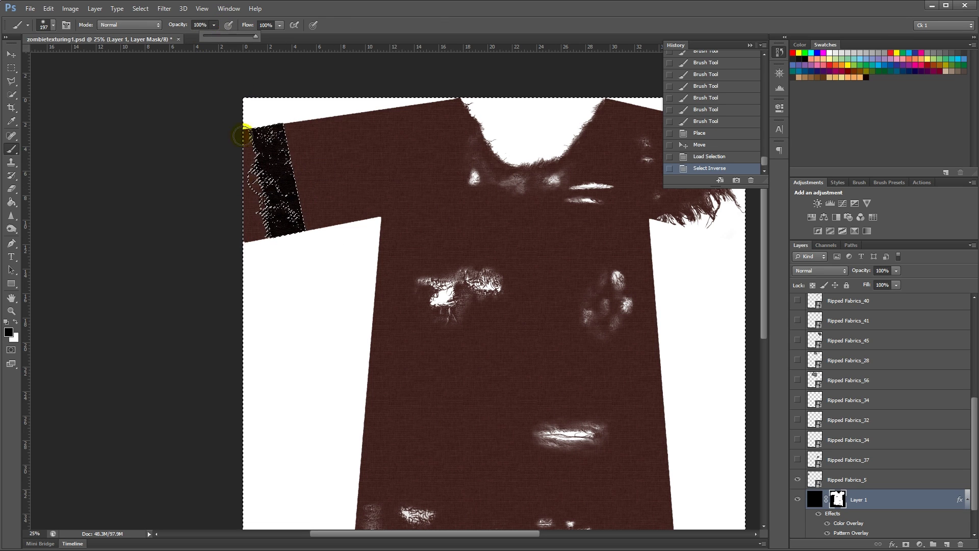
left_click_drag(243, 135, 266, 235)
left_click(797, 479)
Step: Invert the selection and paint white at 54% opacity along the left sleeve's edge to restore the frayed fabric
key("ctrl+shift+i")
key("x")
left_click_drag(214, 25, 191, 36)
left_click_drag(258, 136, 271, 224)
left_click_drag(262, 166, 272, 236)
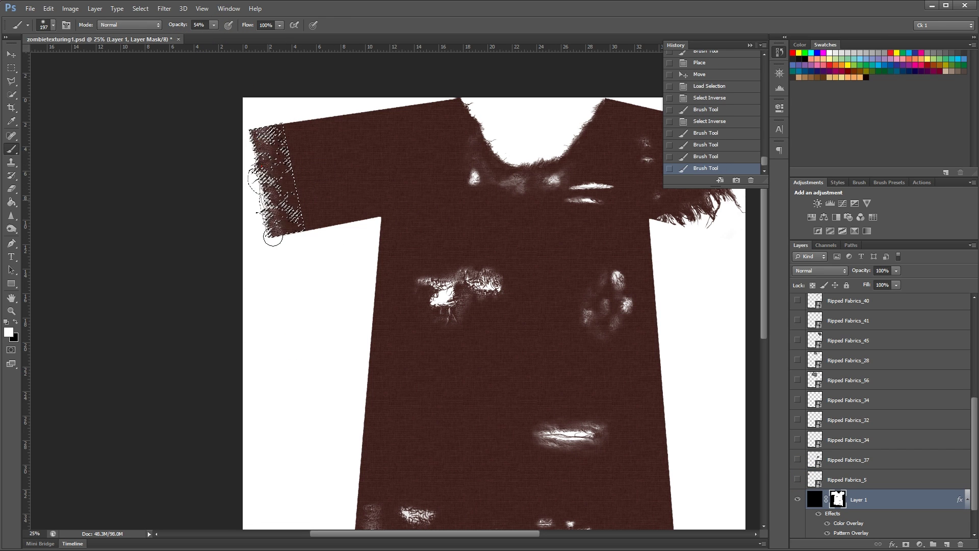
left_click_drag(259, 132, 273, 225)
left_click_drag(283, 136, 290, 224)
Step: Invert the selection again, paint black worn holes along the left sleeve's end at 62% opacity, and deselect
key("ctrl+shift+i")
key("x")
left_click_drag(214, 25, 196, 36)
left_click_drag(270, 133, 278, 148)
left_click_drag(284, 155, 288, 179)
mouse_move(290, 199)
left_mouse_down()
mouse_move(268, 131)
mouse_move(348, 212)
left_mouse_up()
right_click(297, 218)
key("Return")
key("ctrl+d")
Step: Clean up the inner edge of the left sleeve's worn area with a size 170 white brush at 62% opacity
right_click(324, 188)
left_click(294, 100)
key("x")
key("ctrl+z")
left_click_drag(293, 143, 301, 178)
left_click_drag(301, 201, 306, 225)
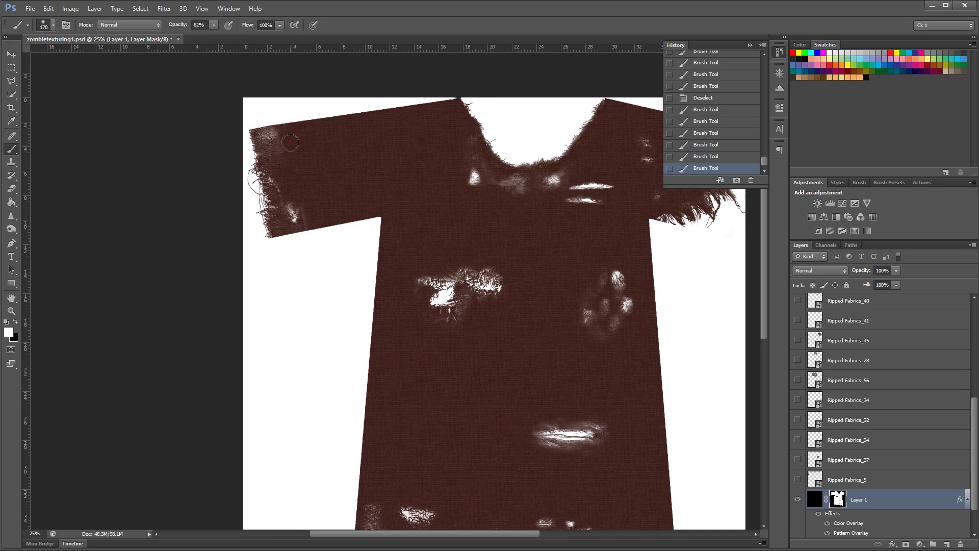
left_click(303, 211)
right_click(339, 194)
left_click_drag(374, 219, 360, 219)
left_click(289, 184)
Step: Hide the white Background layer so the torn shirt sits on transparency
key("v")
key("ctrl+minus")
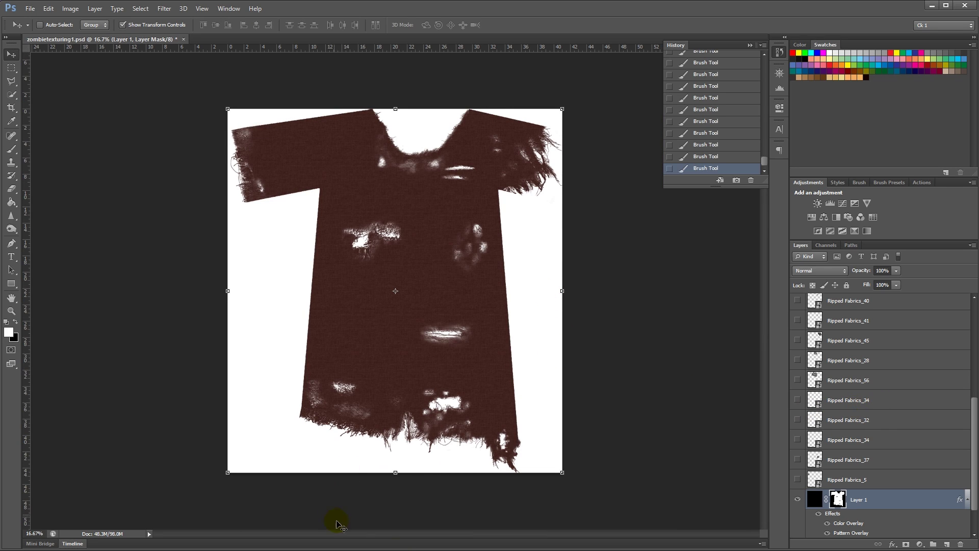
scroll(813, 418, "down", 2)
left_click(798, 526)
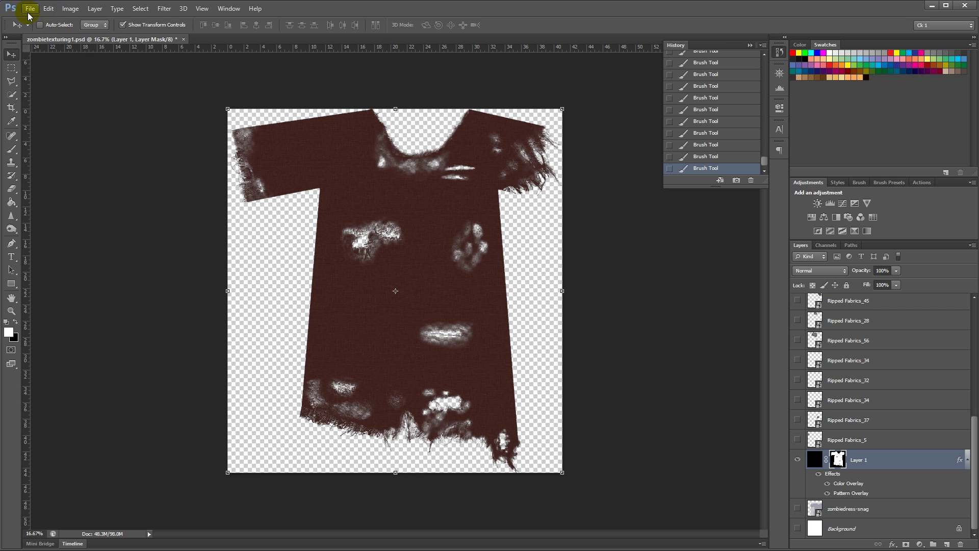
Step: Save a PNG copy to the Desktop as zombie-texturing-1, replacing the existing file and accepting the PNG options
left_click(30, 12)
left_click(69, 131)
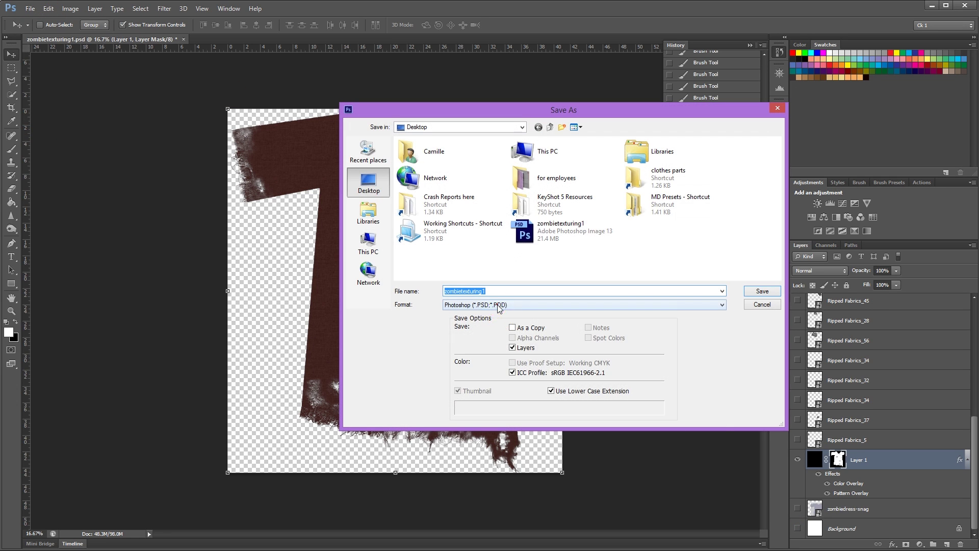
left_click(499, 306)
left_click(465, 407)
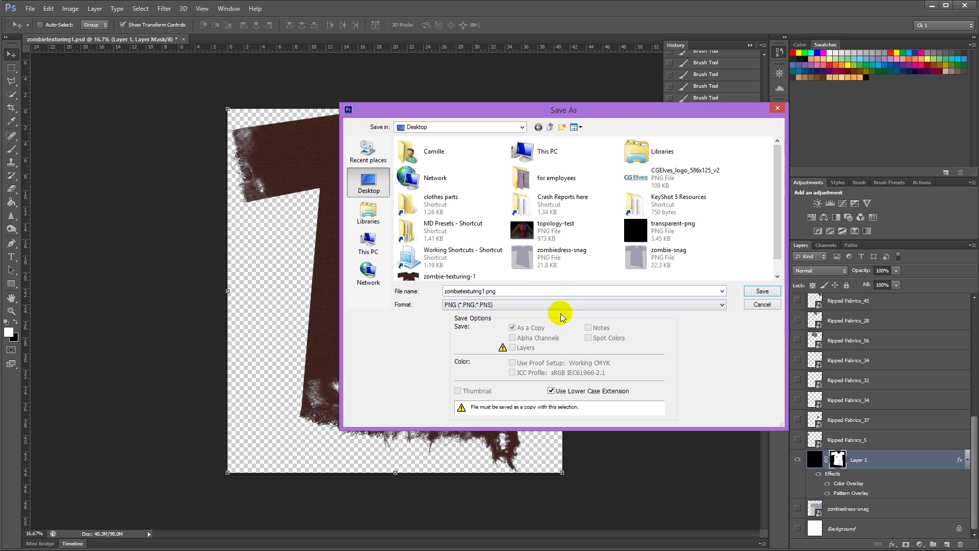
left_click(475, 277)
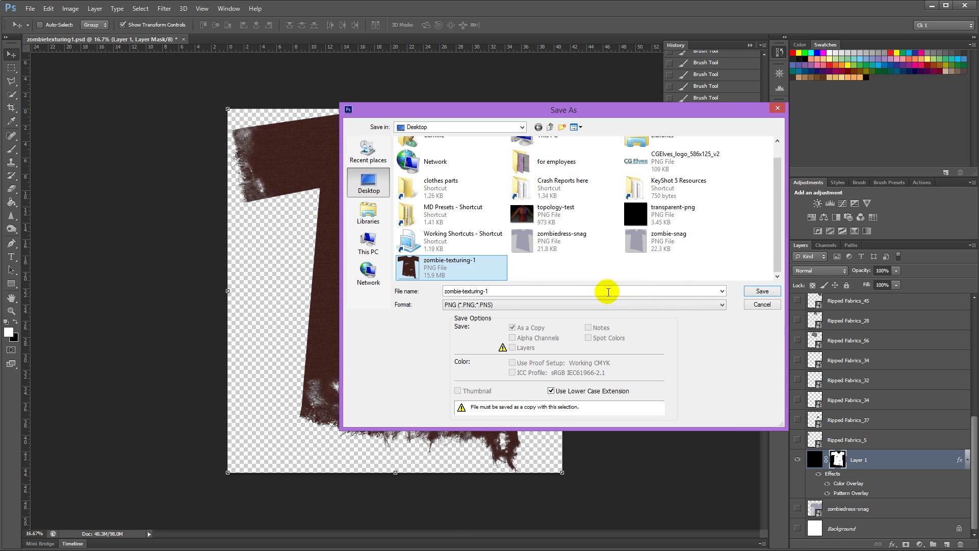
left_click(771, 291)
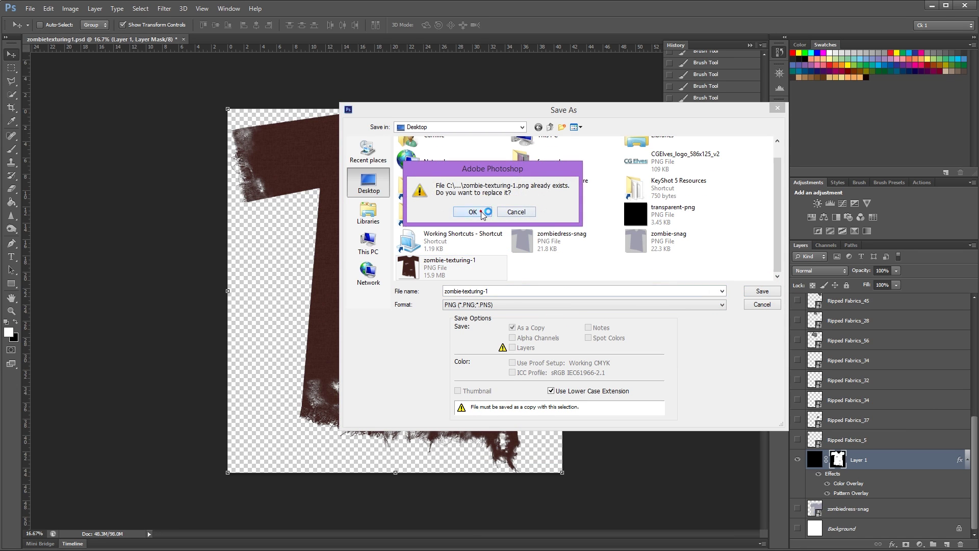
left_click(482, 213)
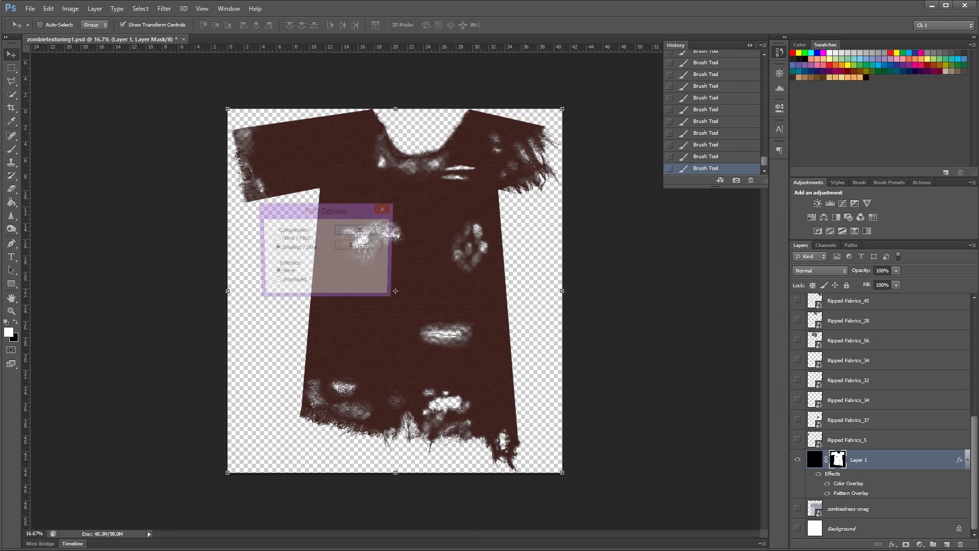
left_click(350, 233)
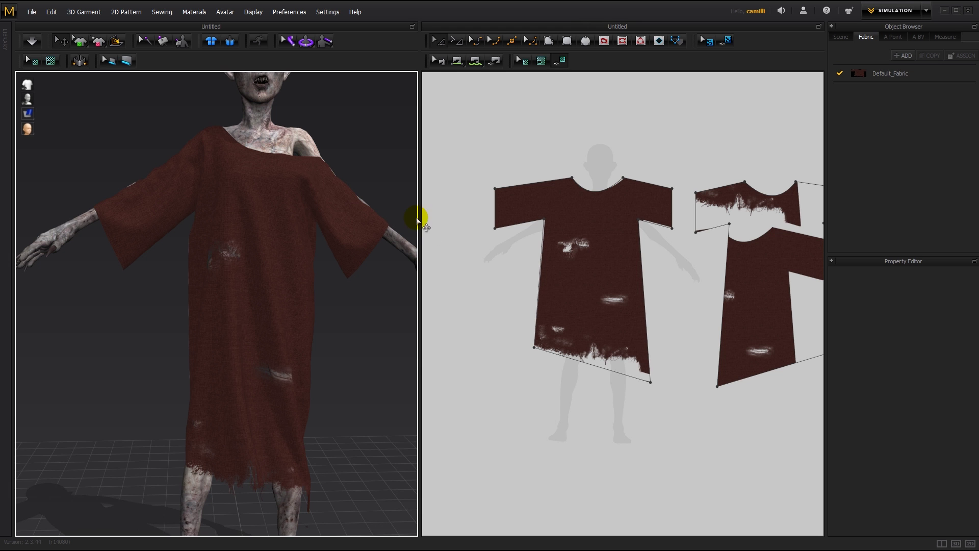
Step: Switch to Marvelous Designer and refresh the textures on the garment
right_click(311, 177)
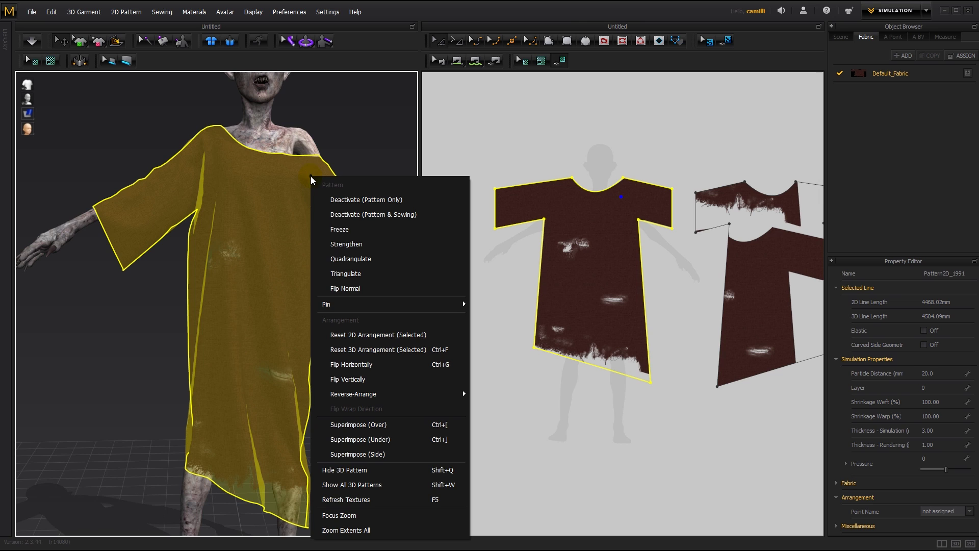
left_click(359, 498)
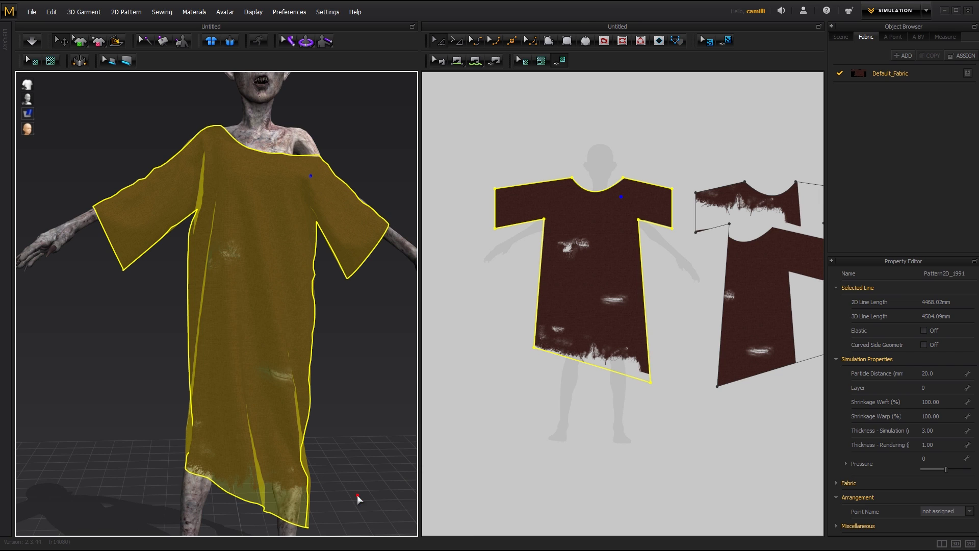
left_click(361, 306)
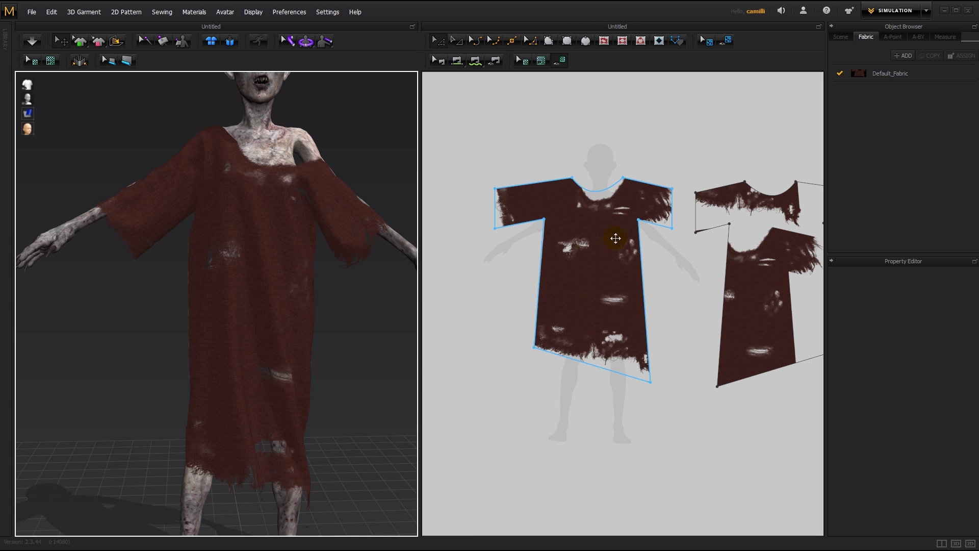
Step: Reposition the shirt texture on the front pattern so its sleeves, neckline and hem line up with the pattern outline
left_click_drag(581, 415, 598, 416)
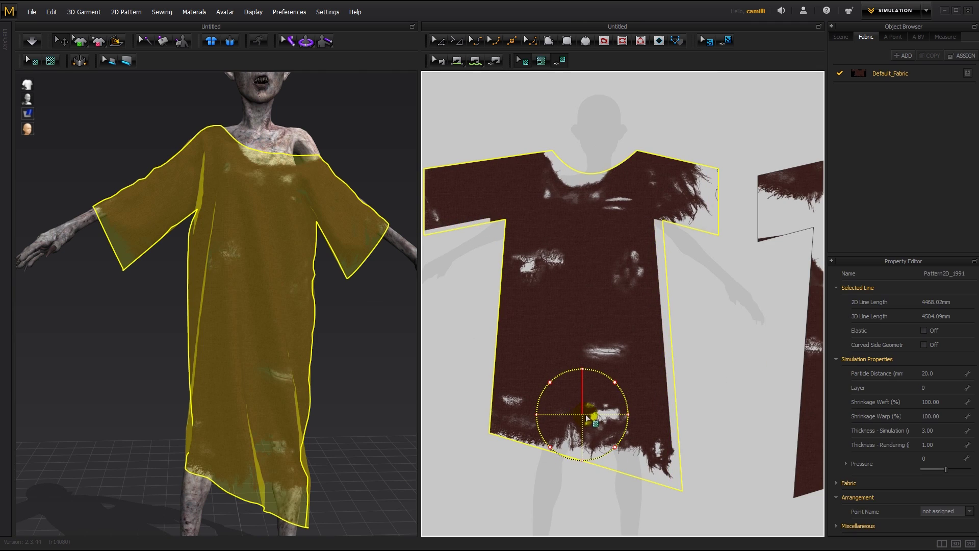
scroll(610, 370, "down", 1)
left_click_drag(621, 376, 619, 379)
left_click_drag(613, 341, 616, 332)
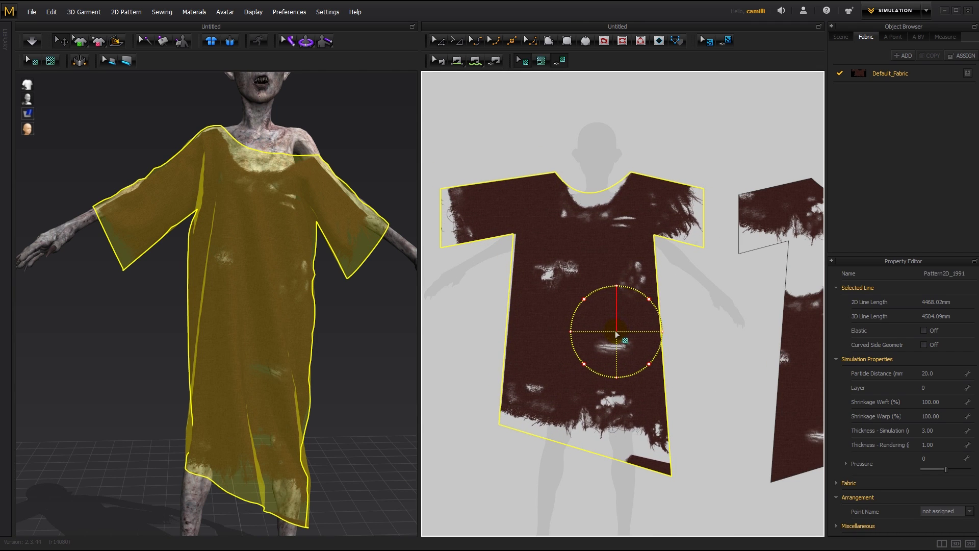
scroll(618, 335, "down", 2)
left_click(650, 355)
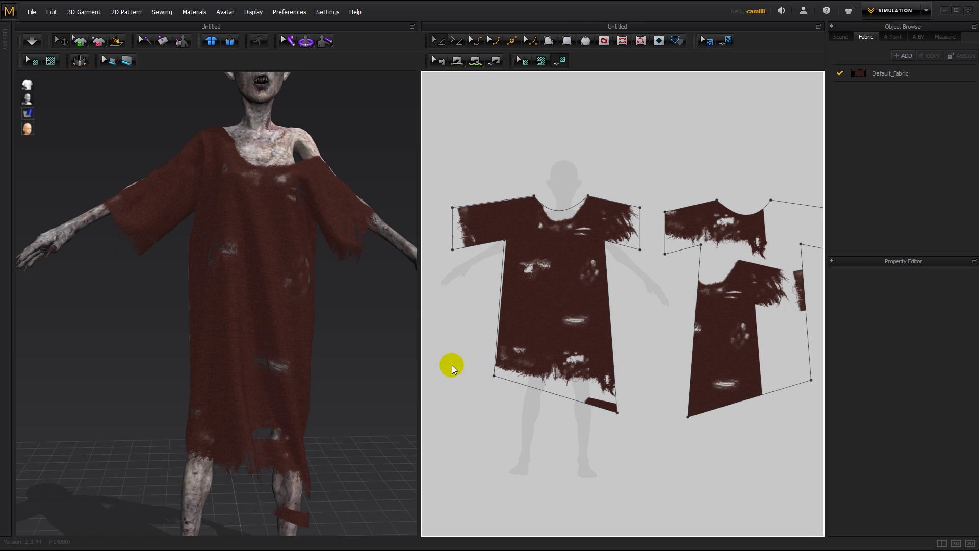
Step: Adjust the front pattern's sleeve and shoulder corner points to follow the edges of the torn shirt texture
scroll(499, 289, "up", 4)
left_click(545, 300)
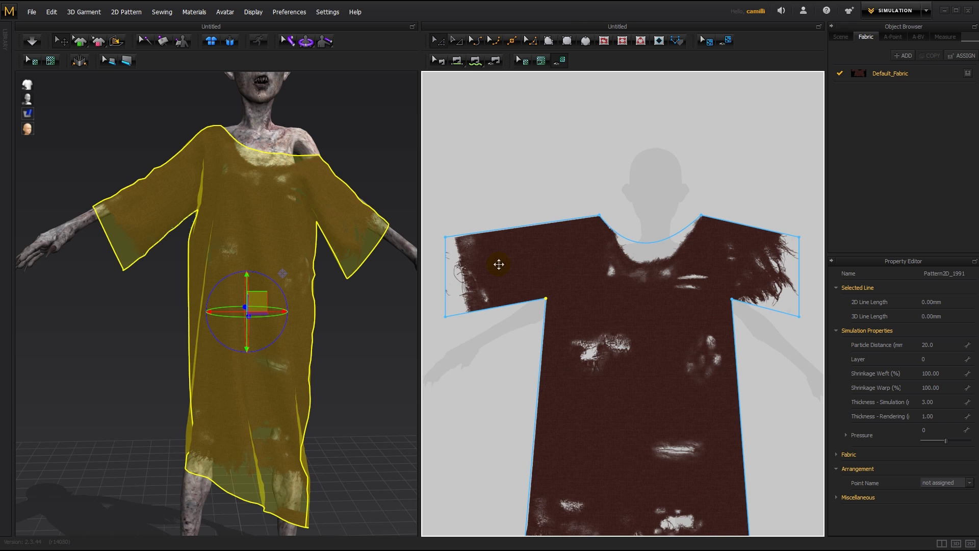
left_click_drag(445, 237, 450, 238)
left_click_drag(599, 214, 603, 216)
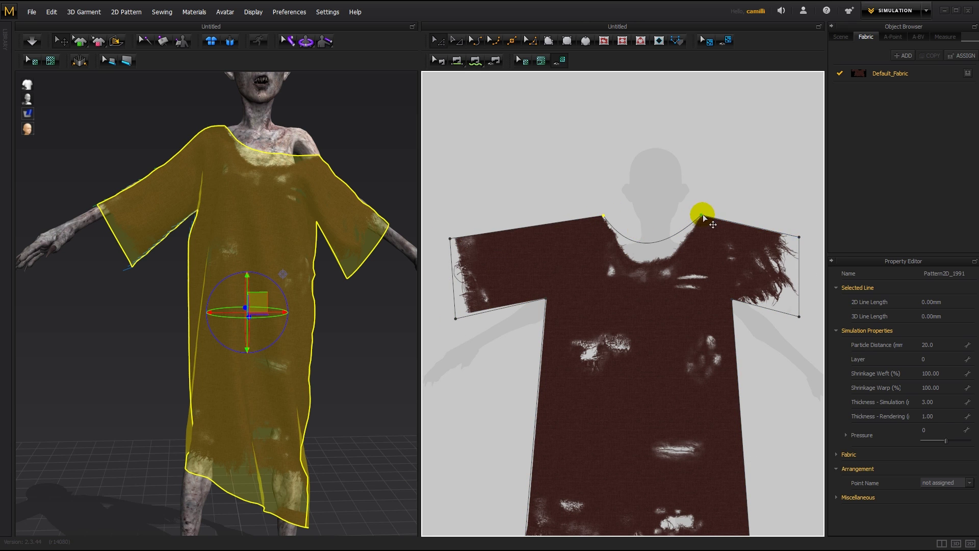
left_click_drag(798, 238, 799, 239)
left_click_drag(799, 316, 801, 318)
Step: Adjust the front pattern's lower hem corners and left underarm point to fit the side edges of the texture
left_click_drag(786, 417, 756, 279)
left_click_drag(726, 487, 729, 468)
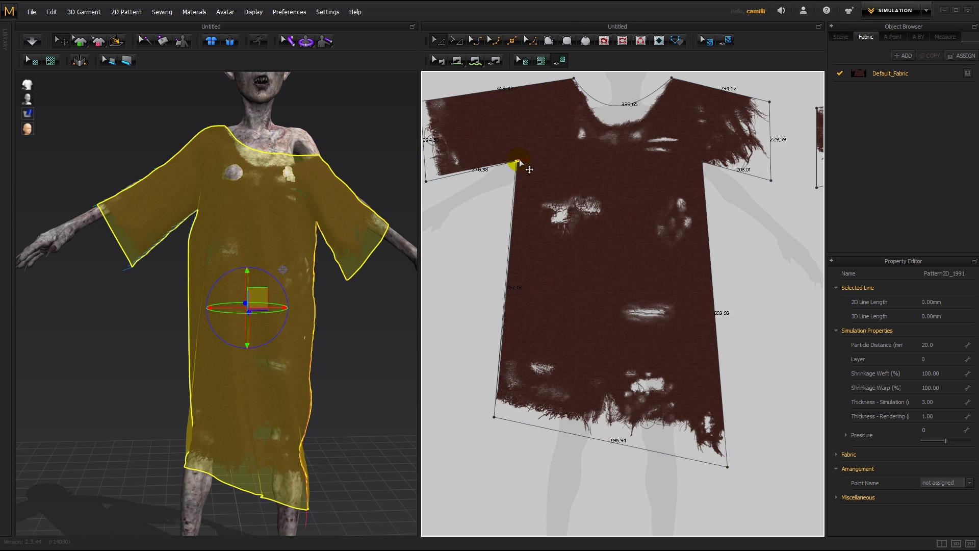
left_click_drag(520, 159, 518, 161)
left_click_drag(423, 176, 453, 194)
left_click_drag(524, 435, 533, 435)
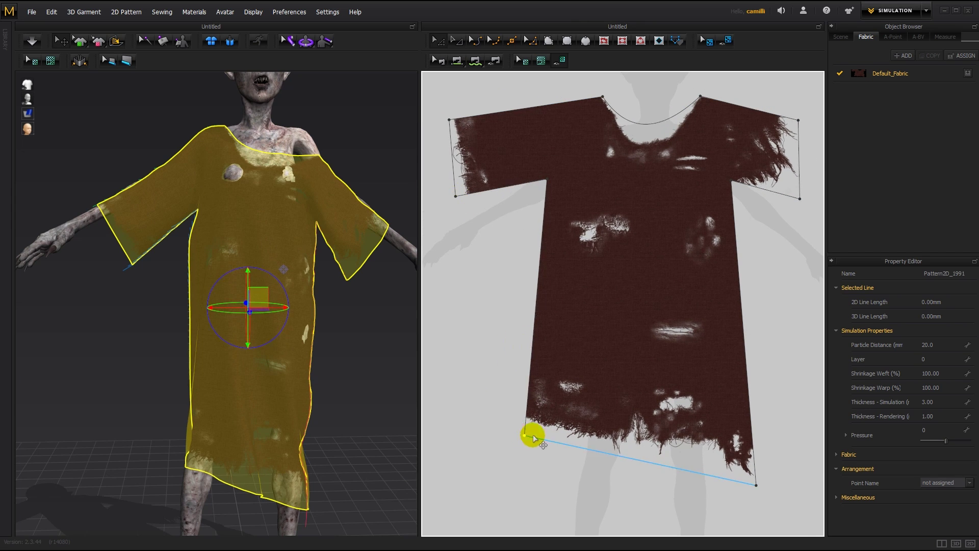
scroll(533, 438, "down", 3)
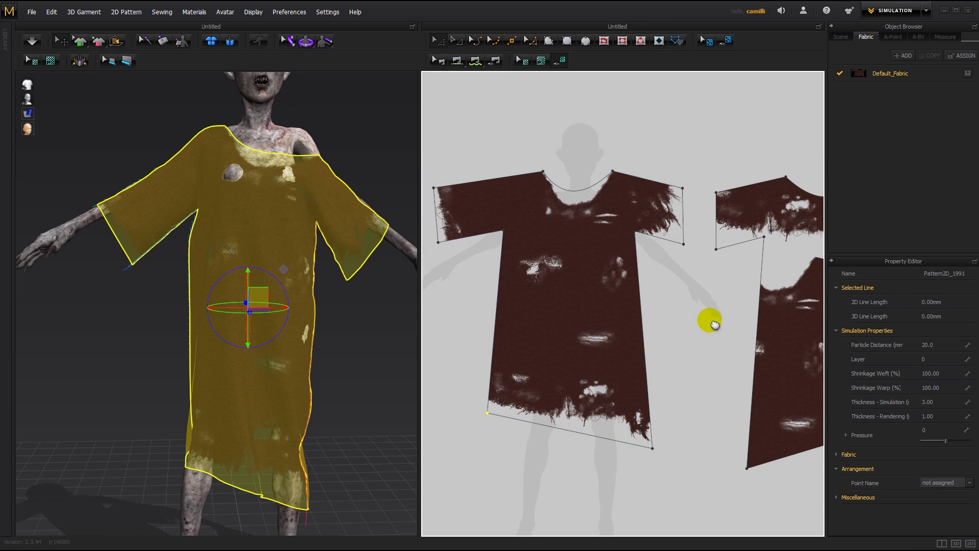
Step: Move the texture on the back pattern so the shirt's neckline and body roughly match its outline
left_click_drag(711, 321, 565, 310)
scroll(666, 290, "down", 2)
key("t")
left_click(654, 269)
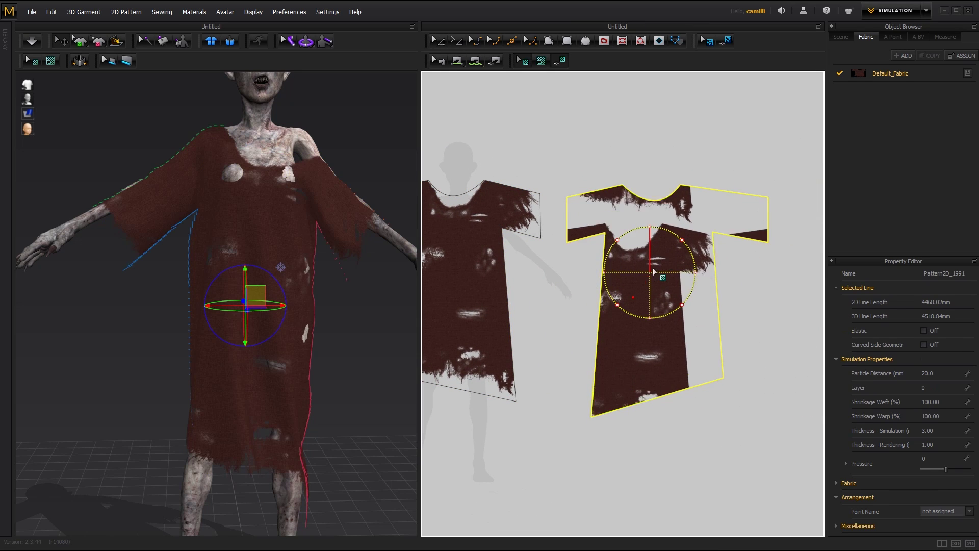
left_click_drag(655, 272, 680, 233)
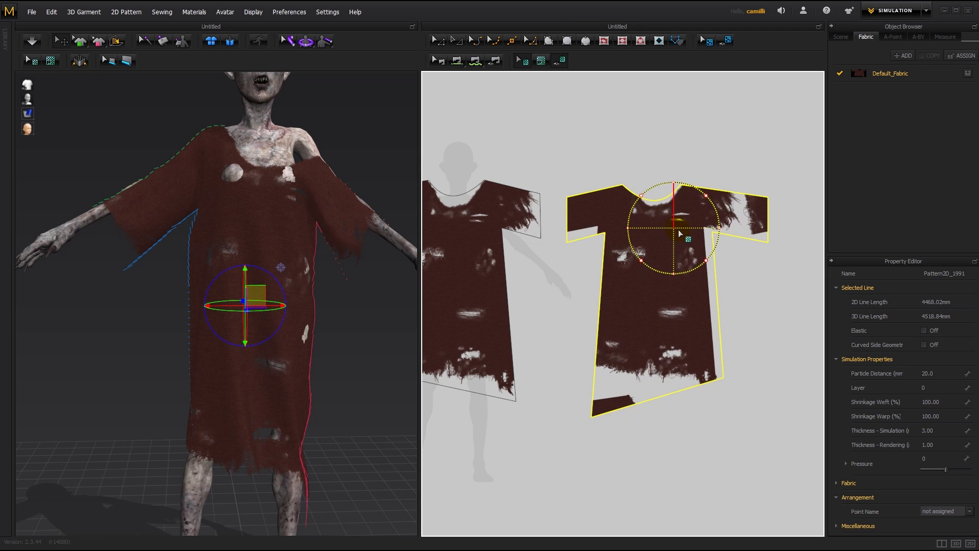
scroll(680, 234, "down", 1)
left_click(605, 232)
Step: Duplicate Default_Fabric for the back pattern and fit the shirt texture mirrored to that pattern's outline
left_click(900, 75)
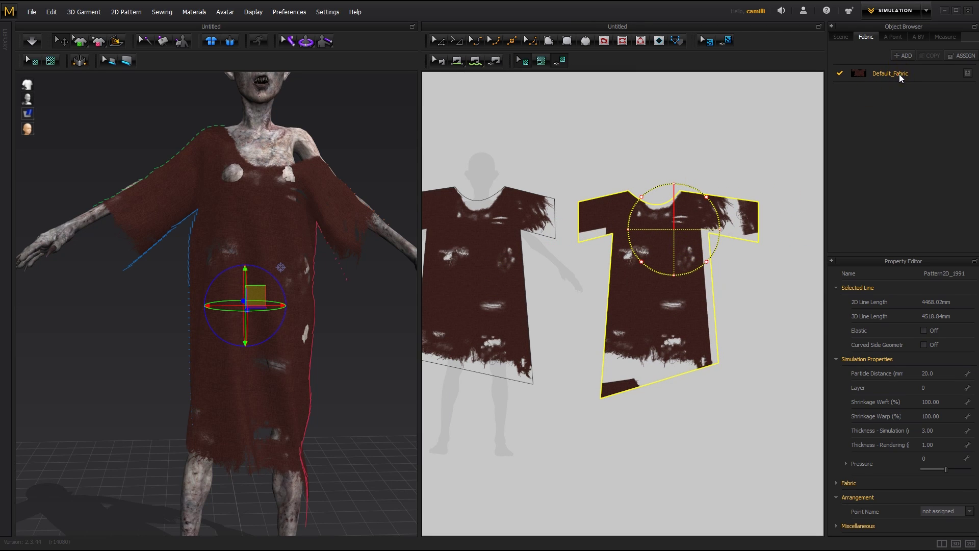
left_click(930, 56)
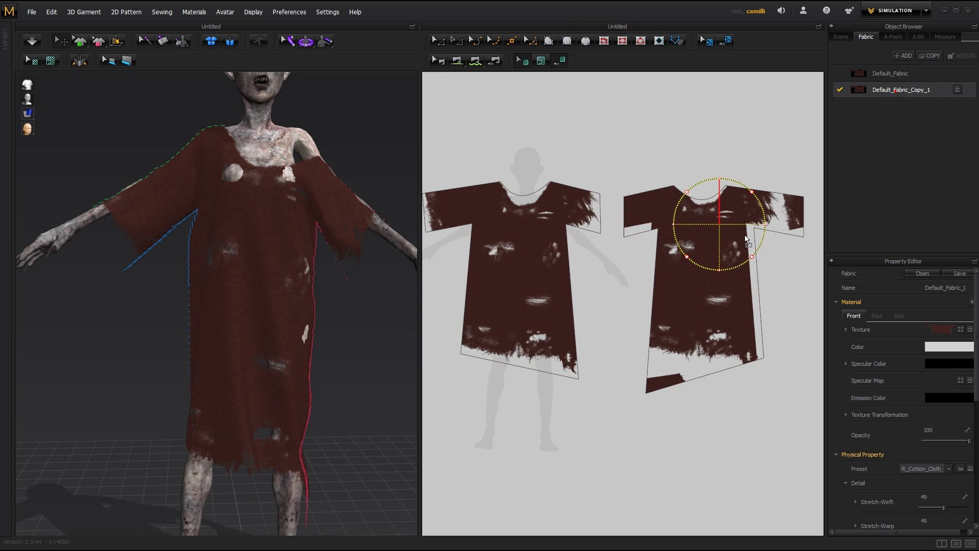
left_click(720, 270)
left_click(531, 185)
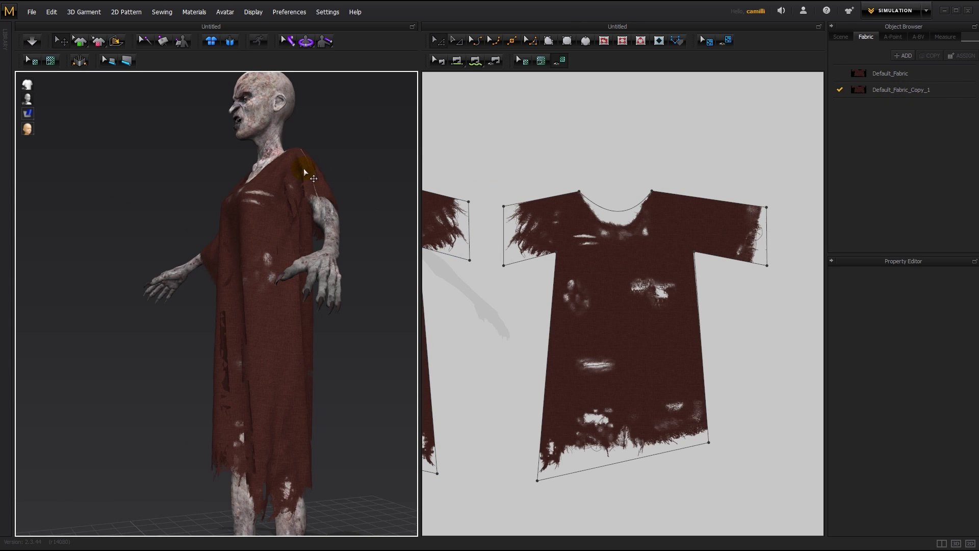
Step: Examine the shoulder seam on the 3D garment and the matching shoulder edges on the front and back patterns
scroll(573, 190, "up", 8)
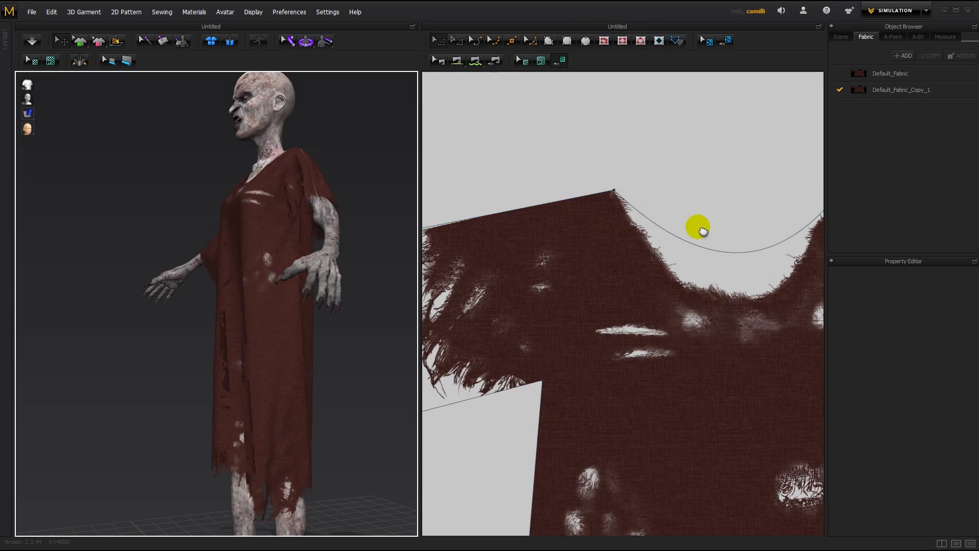
left_click_drag(699, 226, 829, 228)
left_click_drag(512, 236, 850, 282)
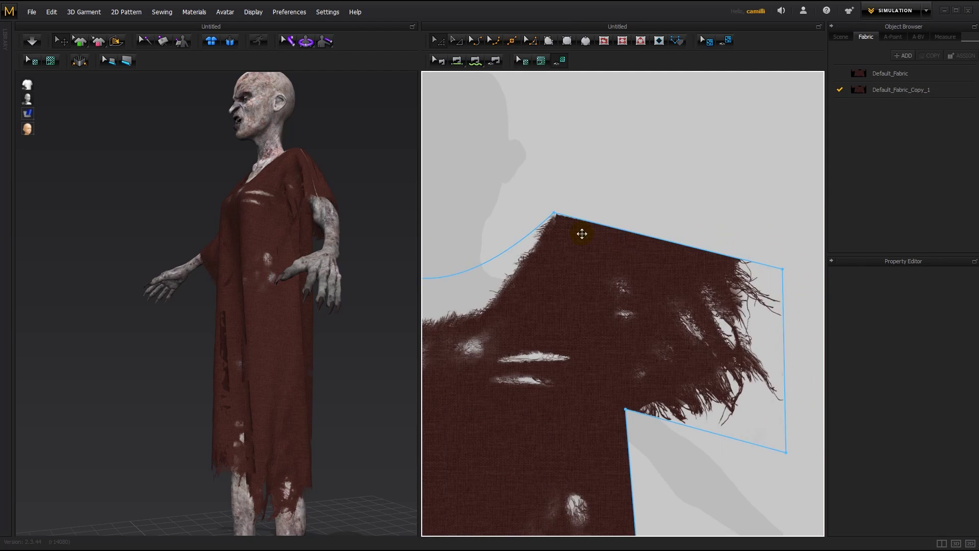
left_click_drag(582, 234, 874, 240)
left_click_drag(636, 250, 715, 243)
scroll(271, 258, "up", 4)
left_click_drag(273, 243, 290, 258)
scroll(631, 318, "down", 3)
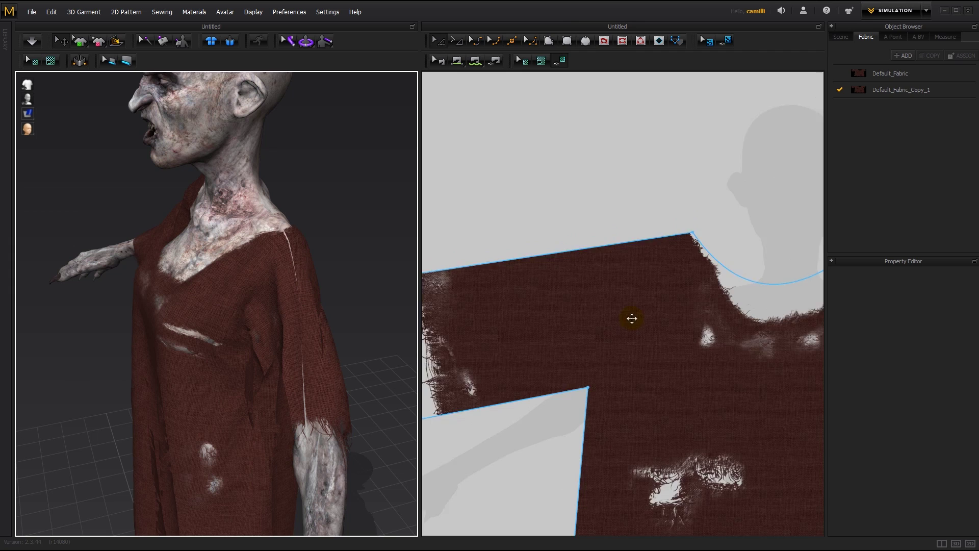
Step: Lower the front pattern's neck-shoulder corner above the frayed sleeve slightly so the shoulder edge meets the fabric texture
left_click_drag(694, 332, 649, 304)
left_click(690, 198)
left_click_drag(738, 274, 529, 260)
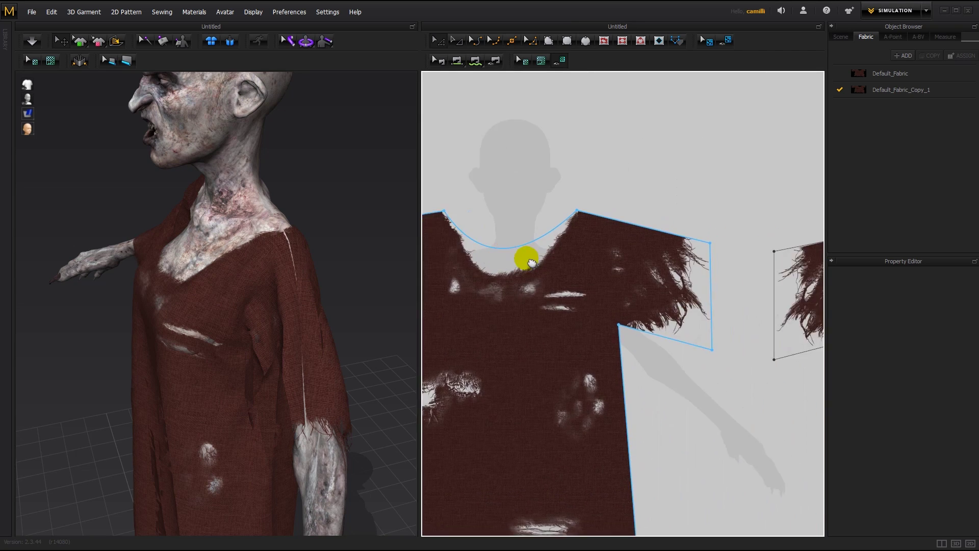
scroll(612, 254, "up", 4)
scroll(577, 198, "up", 3)
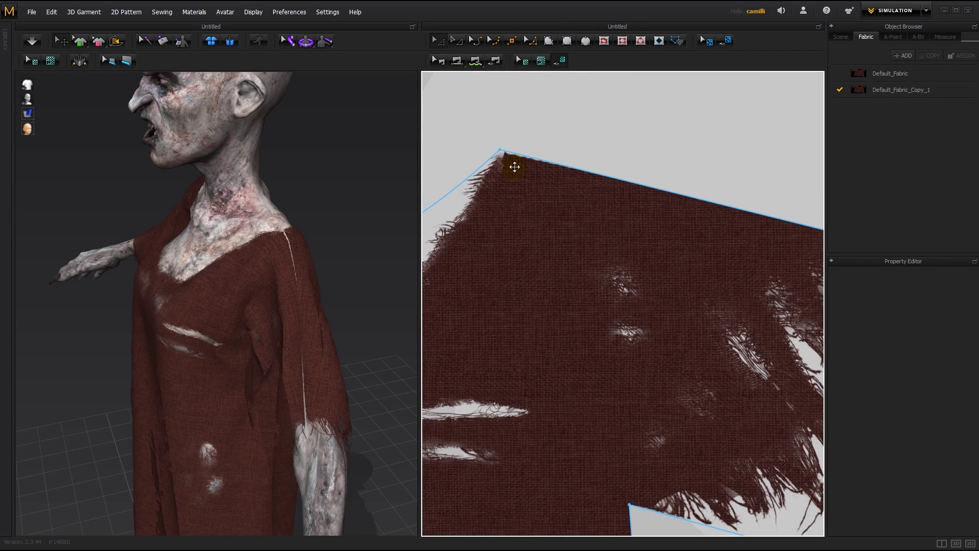
left_click(499, 149)
left_click_drag(500, 152, 499, 151)
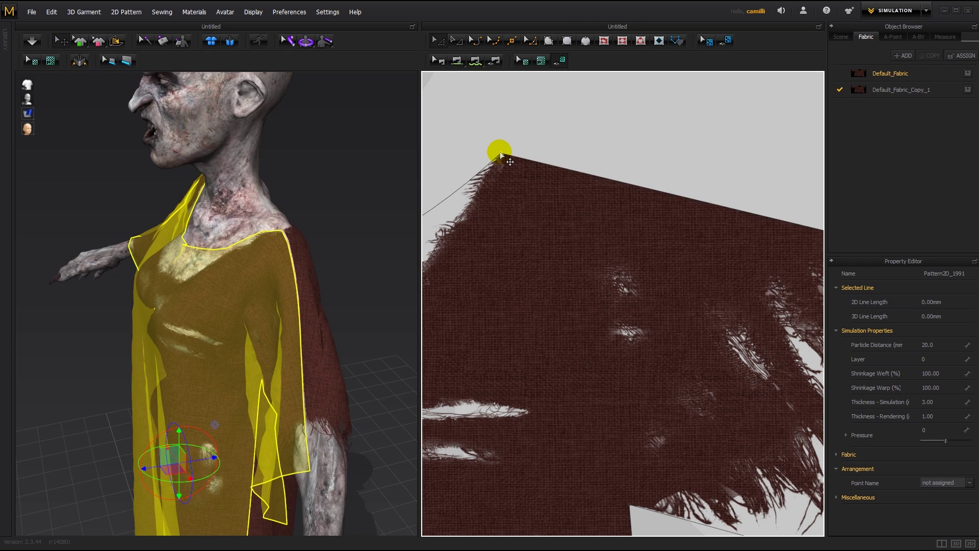
left_click(642, 131)
Step: Run the simulation to update the shoulder seam on the 3D garment with the adjusted front pattern
scroll(650, 156, "down", 3)
key("space")
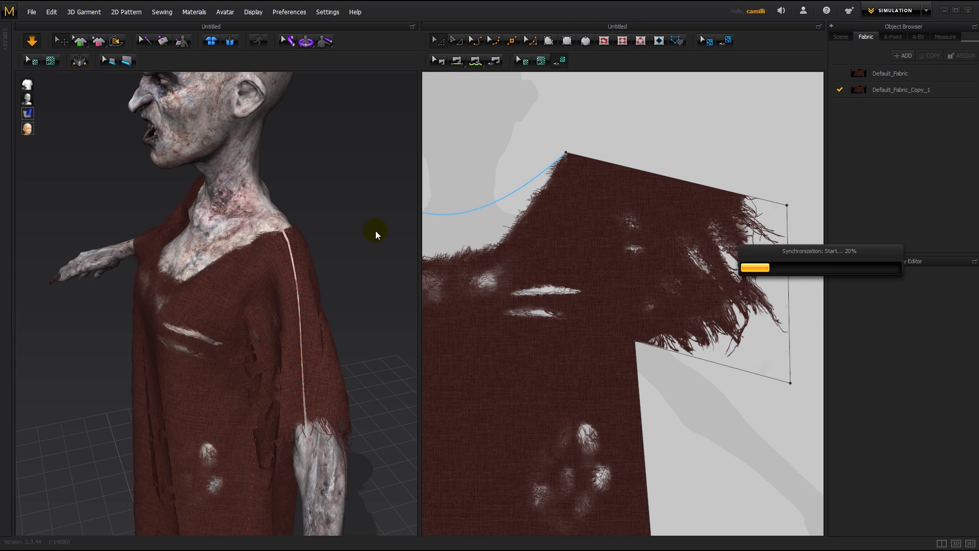
left_click(360, 236)
key("space")
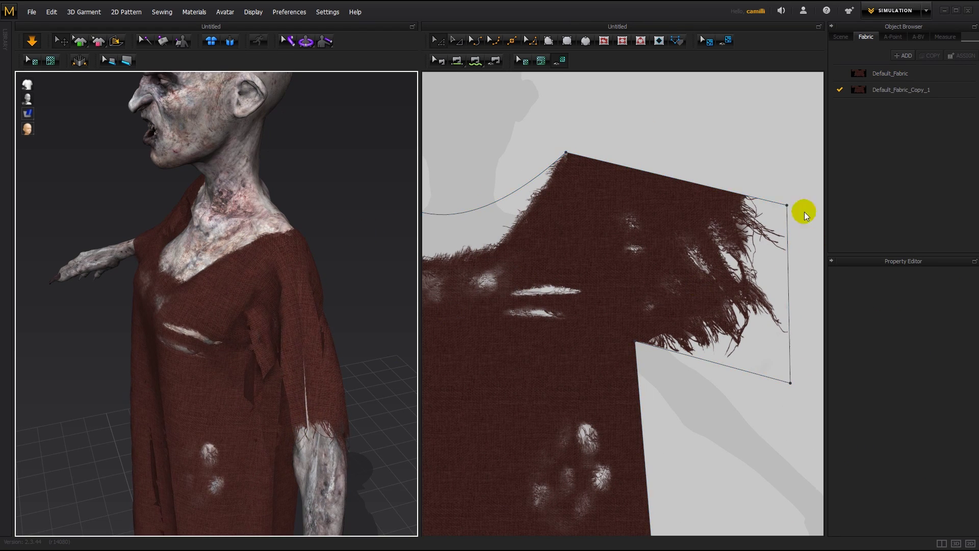
Step: Nudge the upper cuff corner of the back pattern's frayed sleeve down so its shoulder line follows the texture edge
left_click_drag(648, 219, 971, 193)
left_click_drag(566, 215, 327, 222)
left_click_drag(638, 269, 315, 240)
left_click_drag(688, 252, 491, 308)
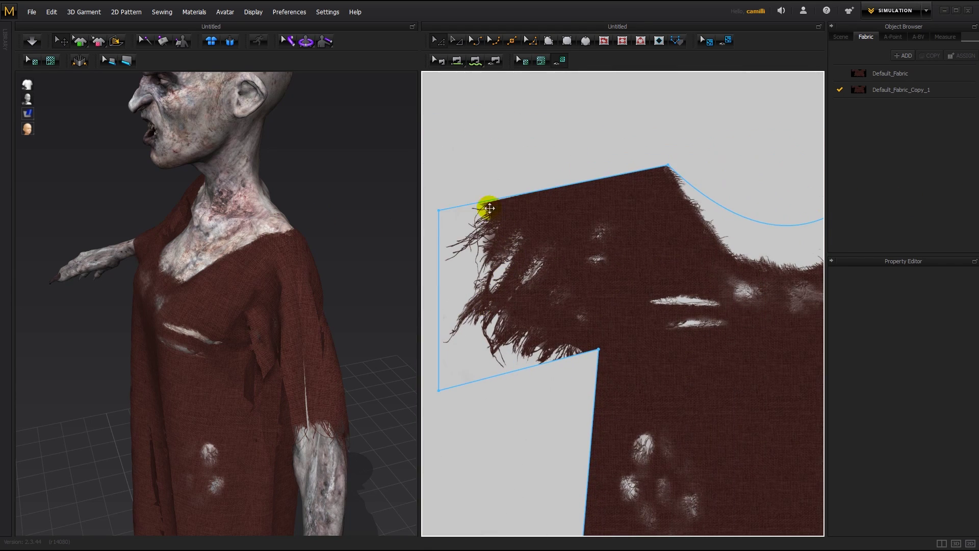
left_click(442, 209)
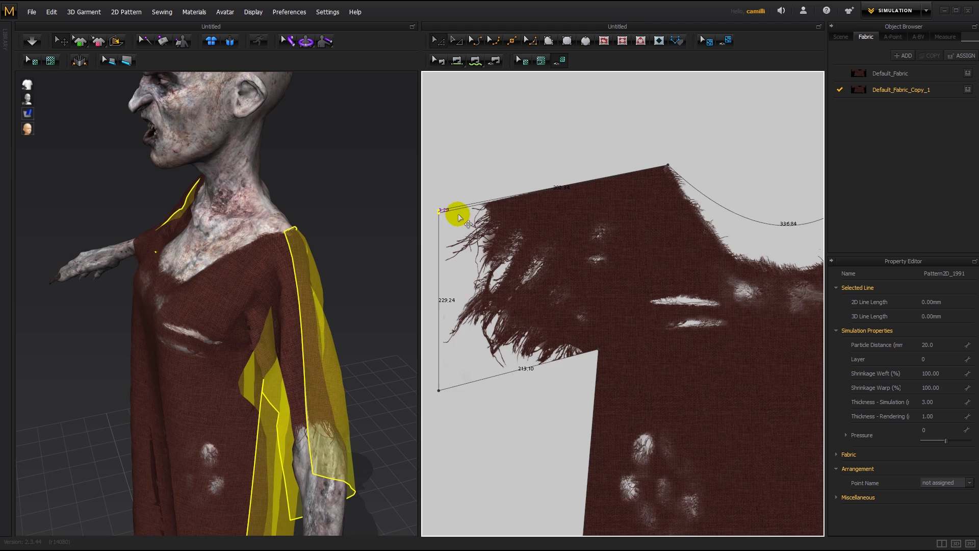
left_click_drag(607, 281, 313, 234)
left_click_drag(742, 244, 593, 258)
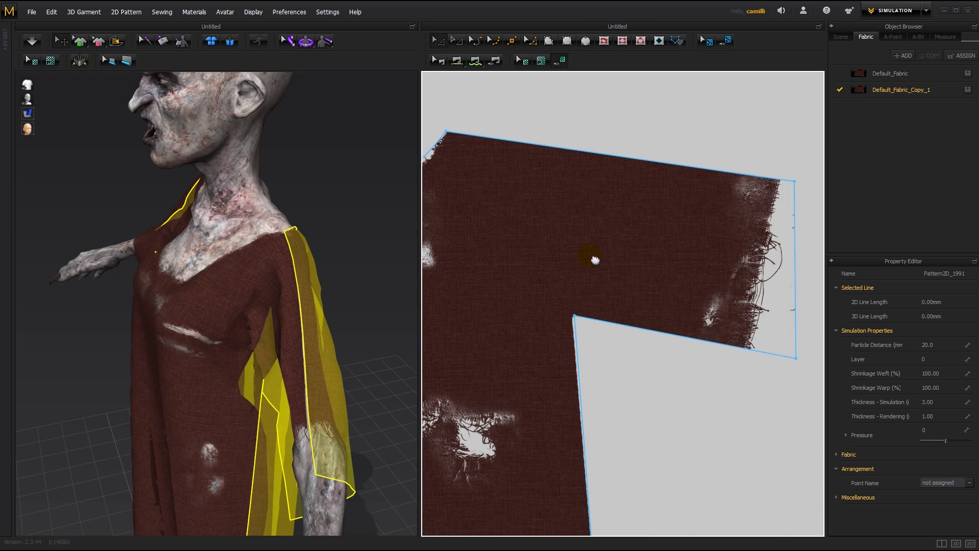
left_click(660, 123)
Step: Simulate the garment again with the corrected back sleeve and inspect the whole dress from the front
left_click(304, 278)
key("space")
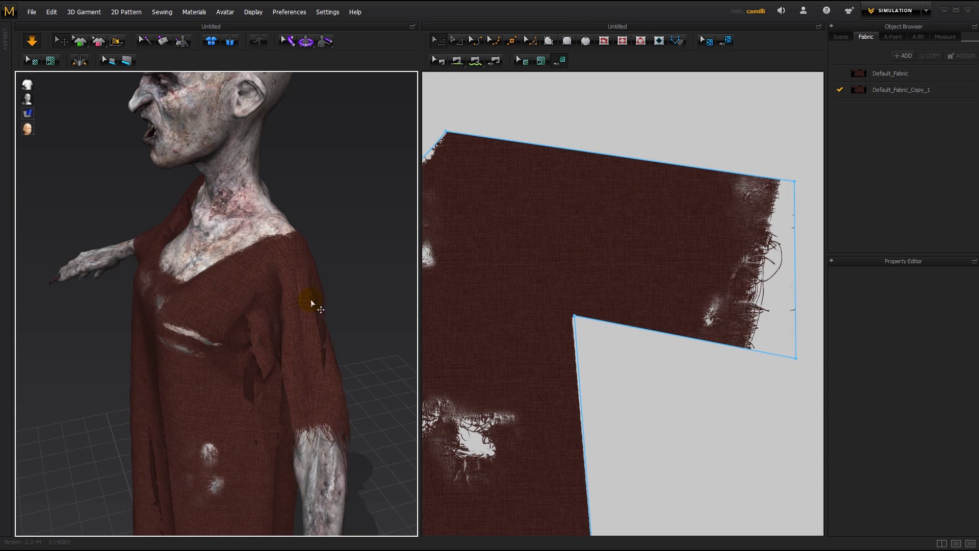
scroll(312, 284, "down", 3)
left_click_drag(295, 286, 400, 220)
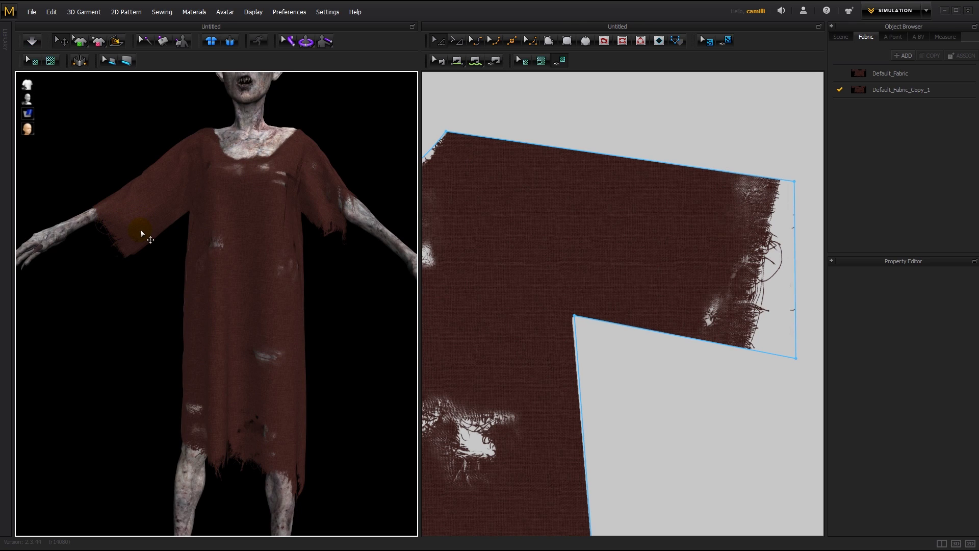
mouse_move(118, 235)
left_mouse_down()
mouse_move(396, 231)
mouse_move(230, 219)
mouse_move(125, 225)
left_mouse_up()
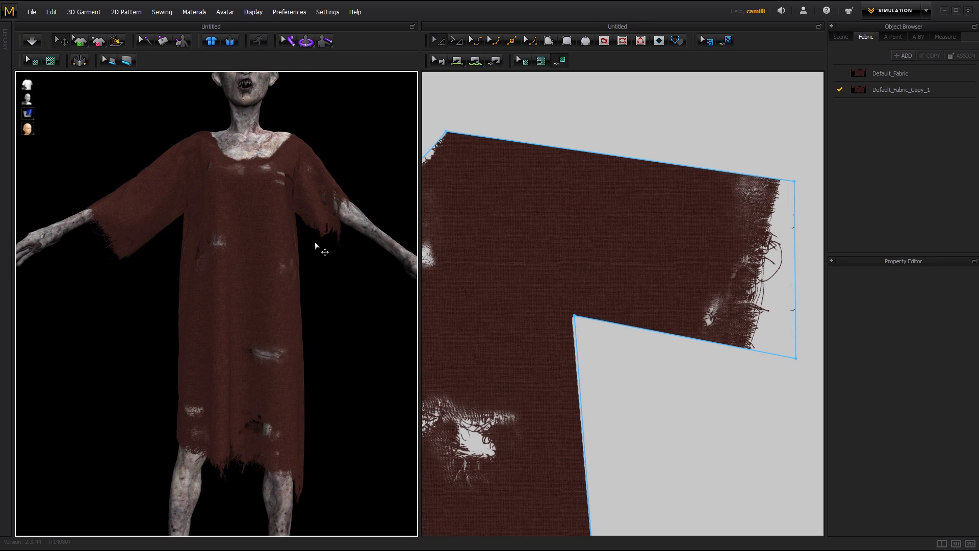
left_click_drag(225, 216, 267, 432)
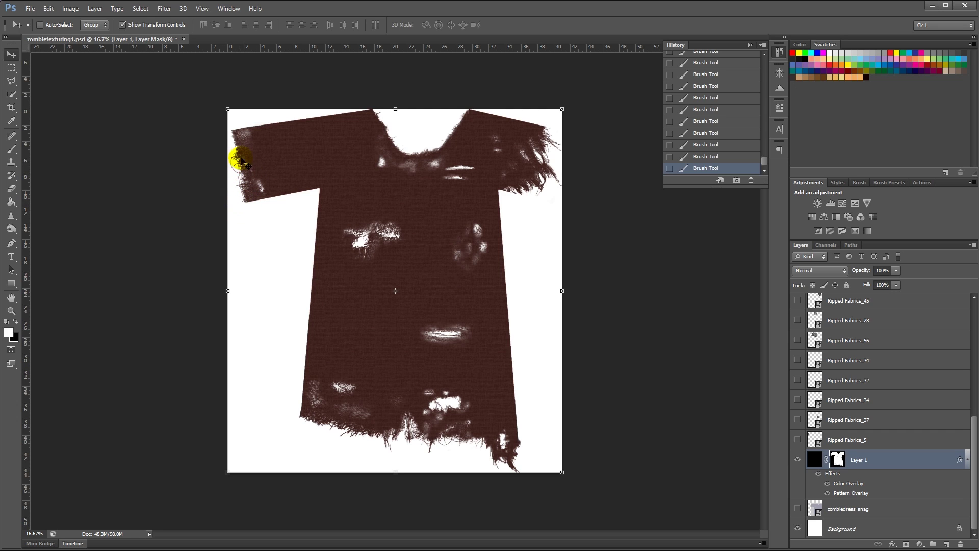
Step: In Photoshop, display Layer 1's mask alone and outline the shirt's left-hand sleeve cuff with the Polygonal Lasso
left_click(839, 460, "alt")
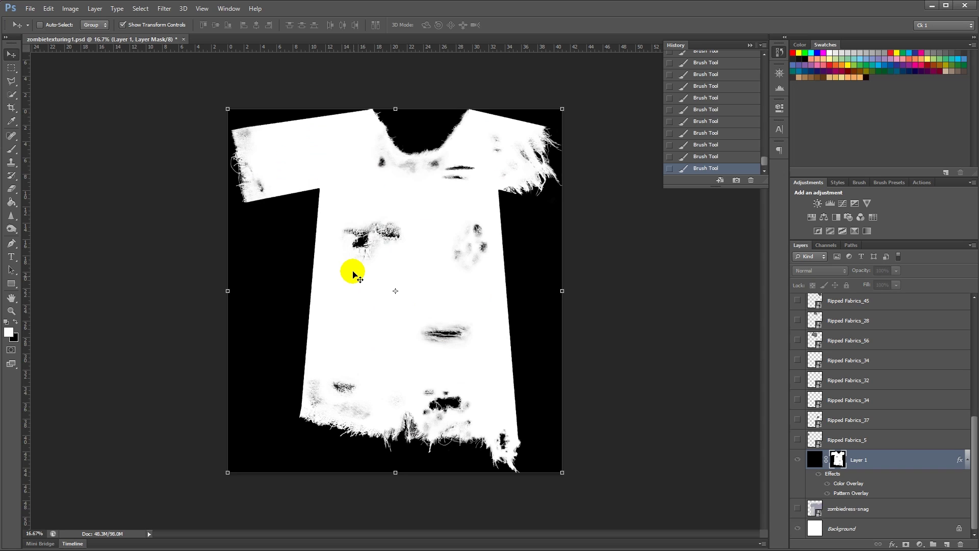
key("ctrl+plus")
key("ctrl+plus")
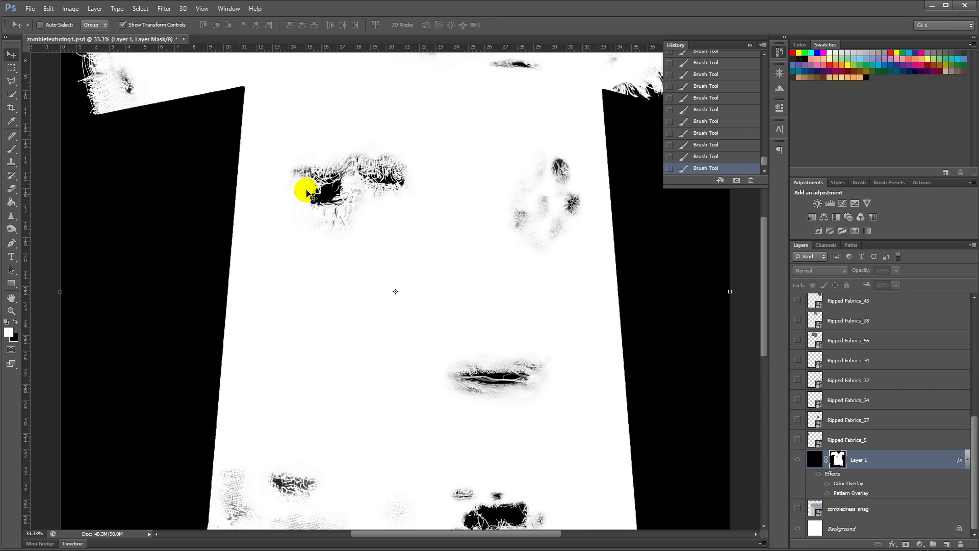
left_click_drag(273, 198, 406, 350)
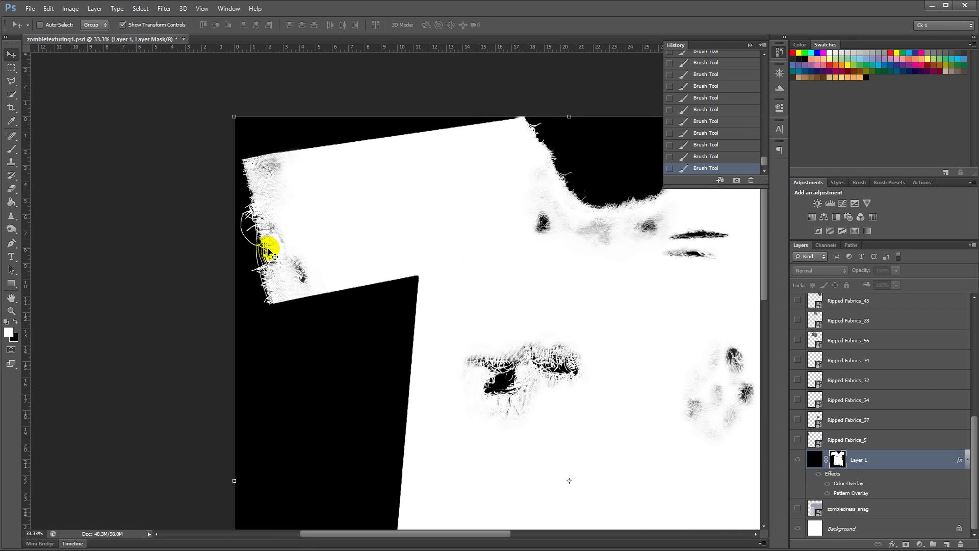
key("l")
left_click(246, 158)
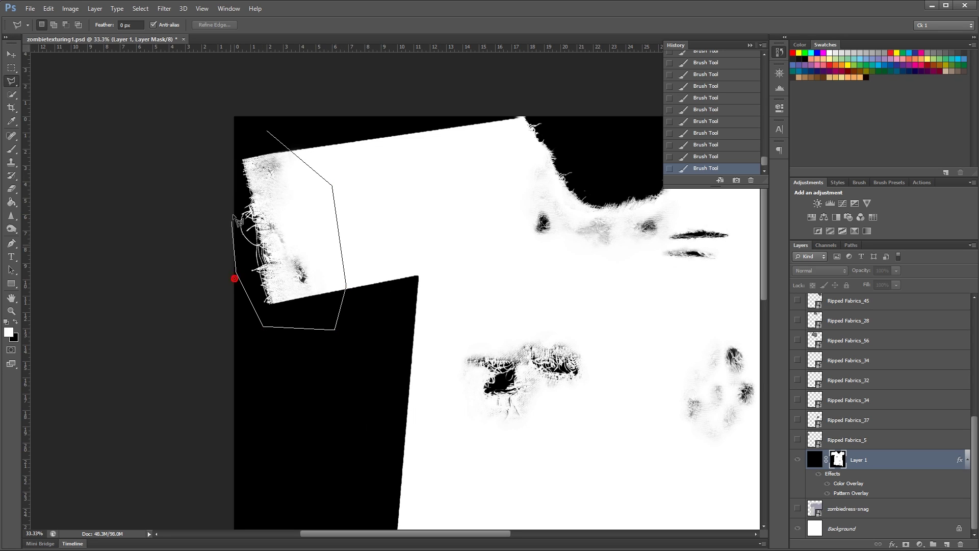
left_click_drag(233, 215, 239, 141)
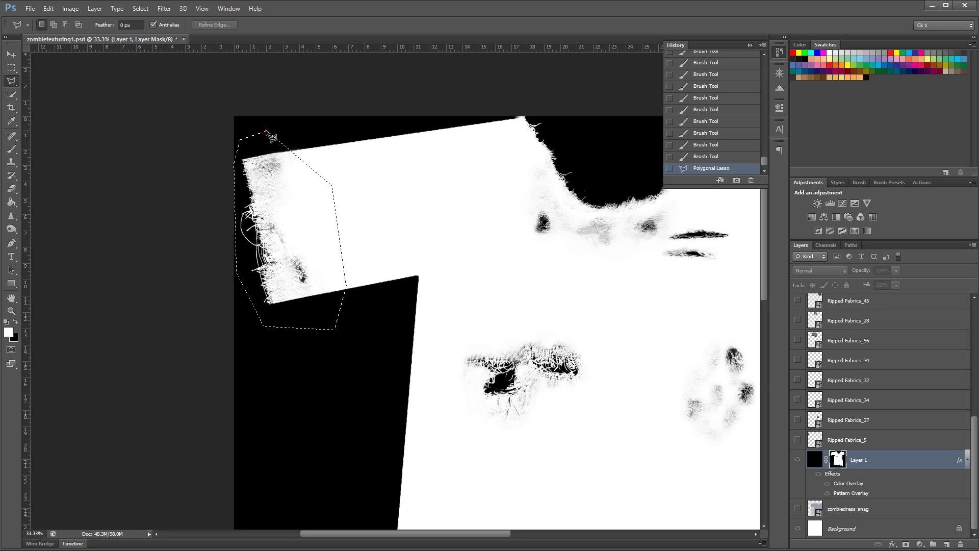
left_click(263, 133)
Step: Warp the selected cuff inward so its frayed edge slants and curves, apply the transform and deselect
key("ctrl+t")
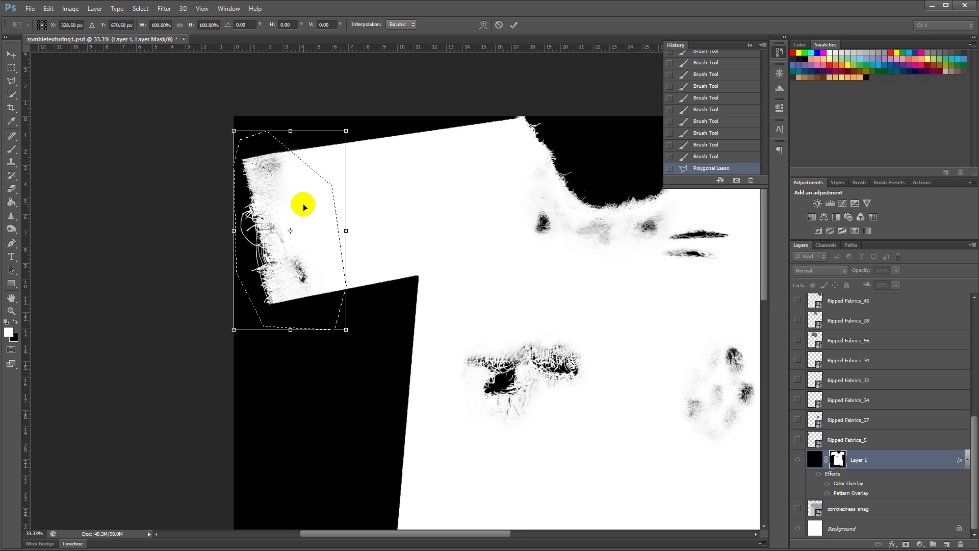
right_click(303, 204)
left_click(328, 282)
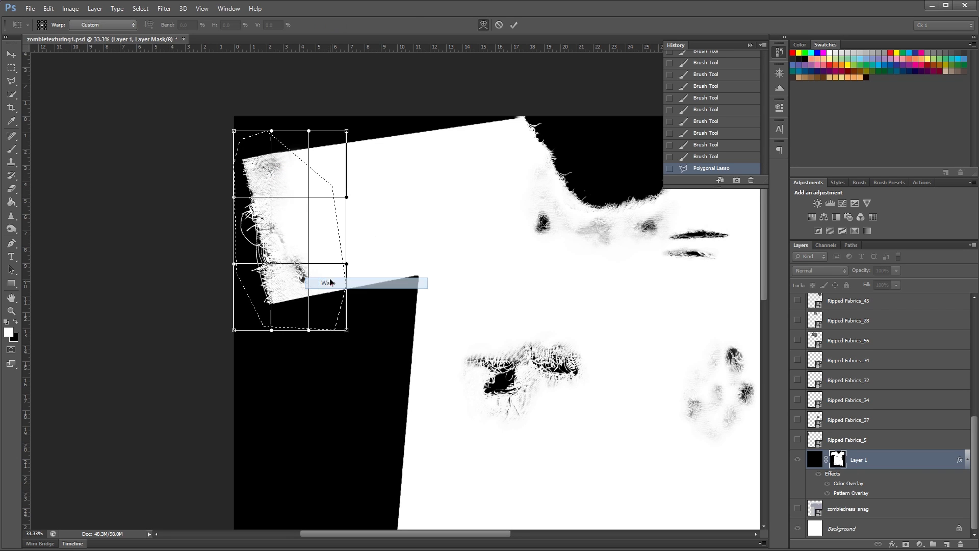
left_click_drag(298, 226, 254, 180)
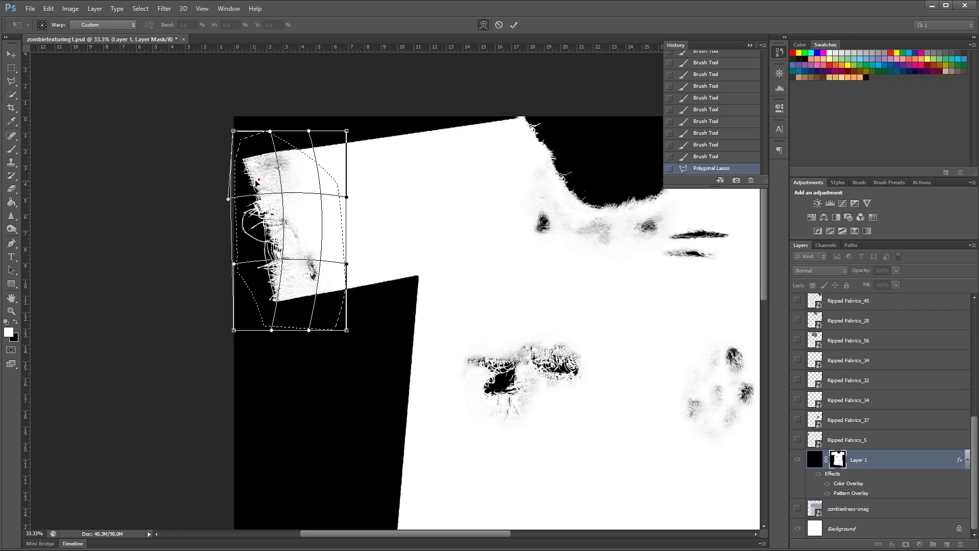
left_click_drag(263, 231, 294, 231)
left_click_drag(290, 284, 279, 286)
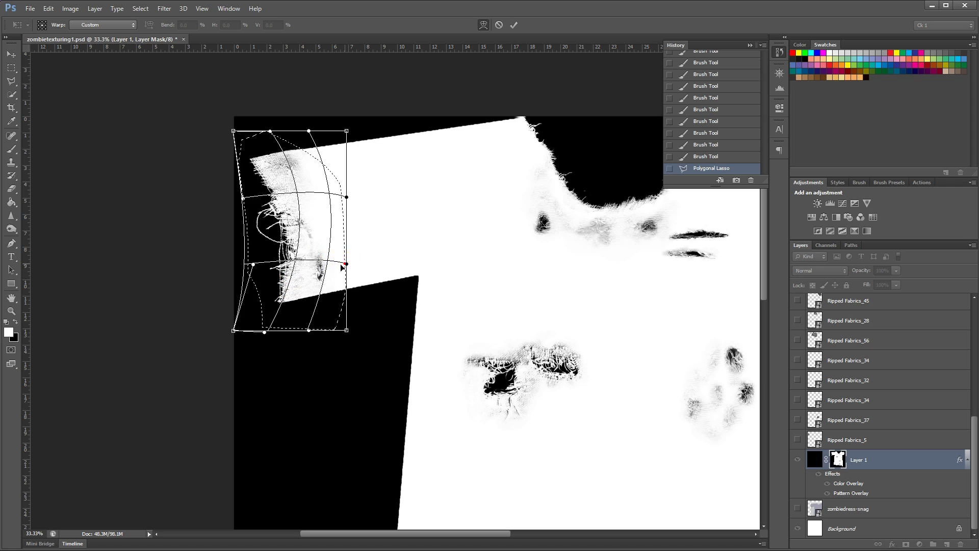
left_click_drag(347, 264, 351, 264)
left_click_drag(346, 196, 356, 198)
left_click_drag(305, 225, 275, 194)
left_click_drag(308, 235, 361, 280)
scroll(374, 292, "down", 1)
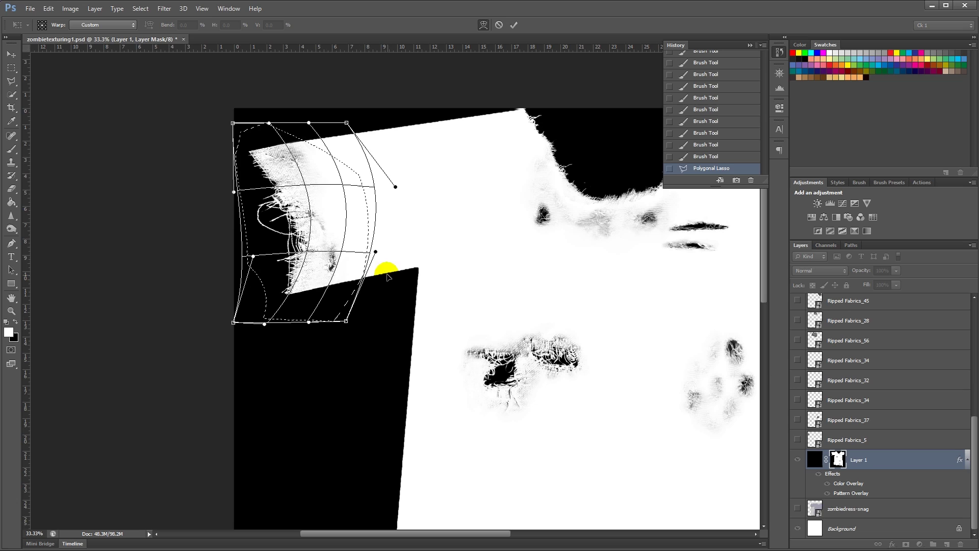
key("Return")
left_click(377, 279)
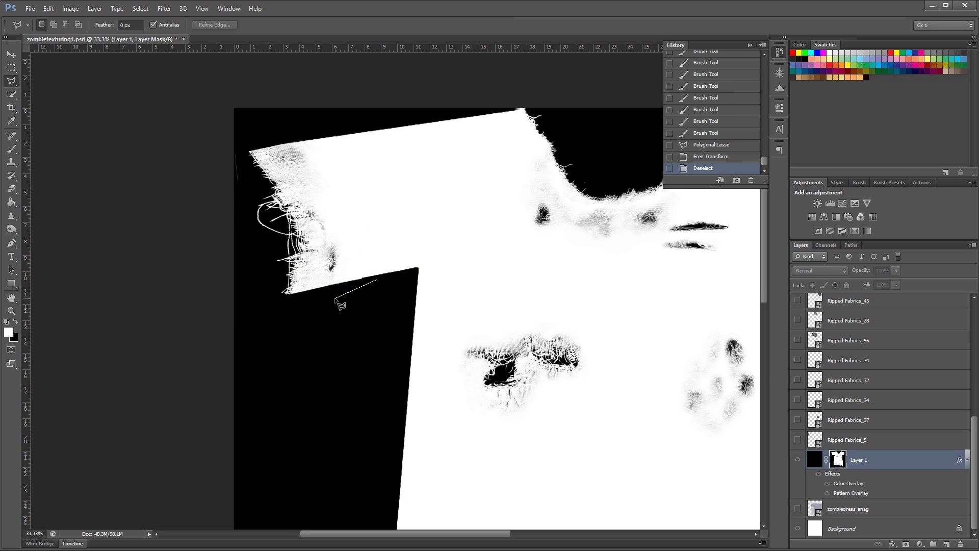
Step: Lasso a thin strip under the left-hand sleeve and down the shirt's side, fill it with white on the mask, and deselect
scroll(423, 315, "up", 3)
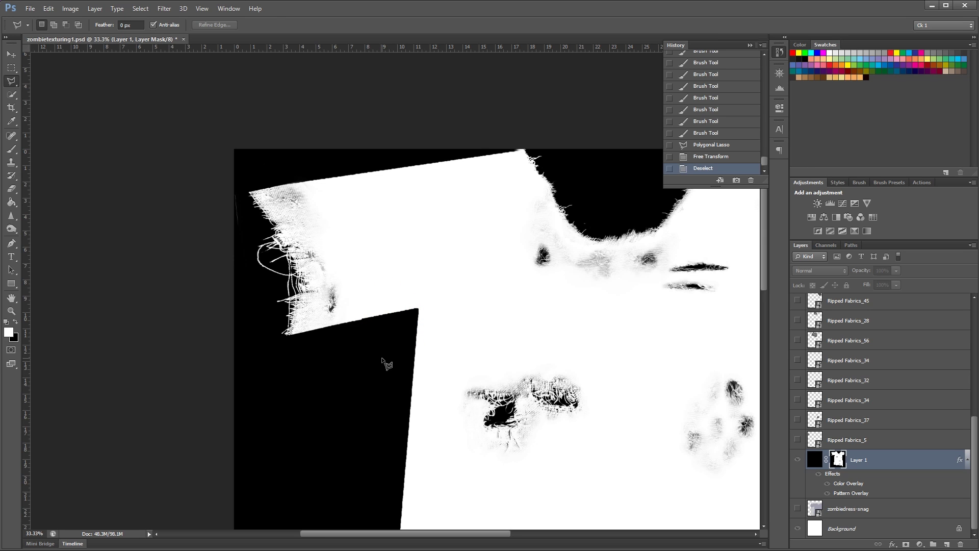
key("ctrl+plus")
key("ctrl+minus")
key("ctrl+minus")
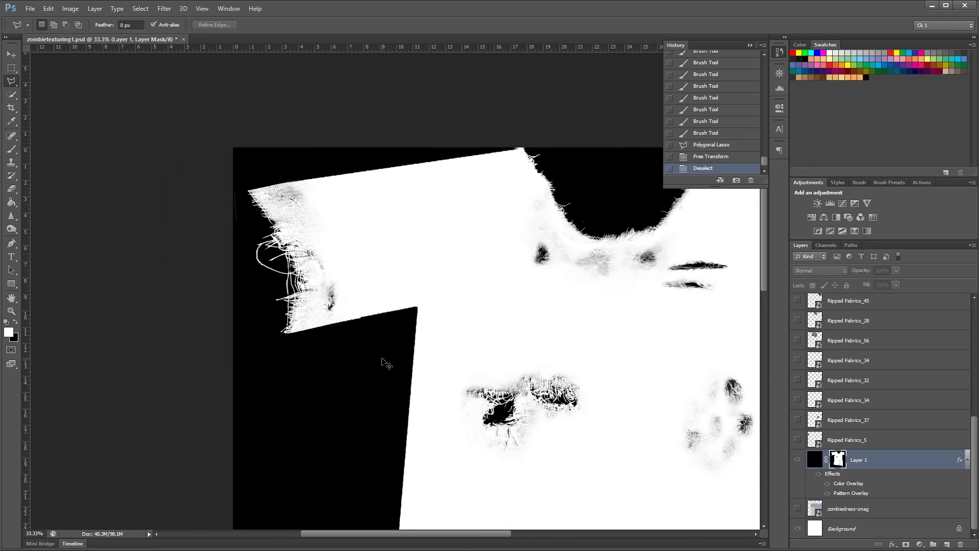
scroll(387, 364, "down", 1)
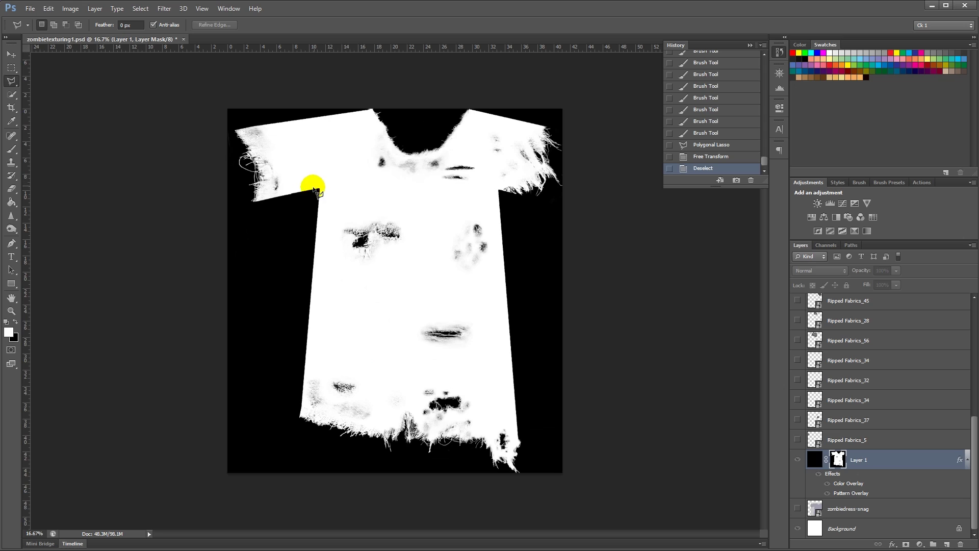
left_click(306, 384)
left_click(258, 199)
left_click(259, 196)
left_click(315, 196)
left_click(303, 413)
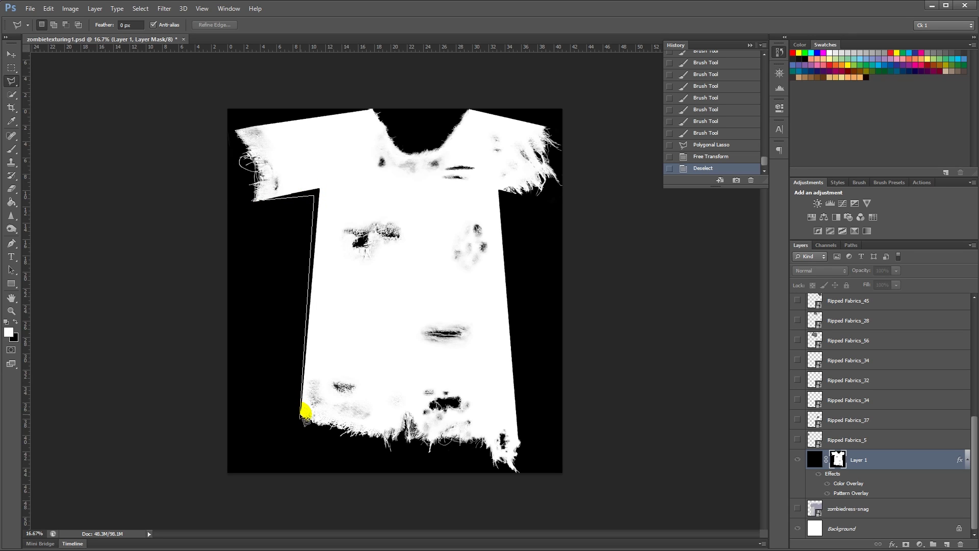
double_click(320, 188)
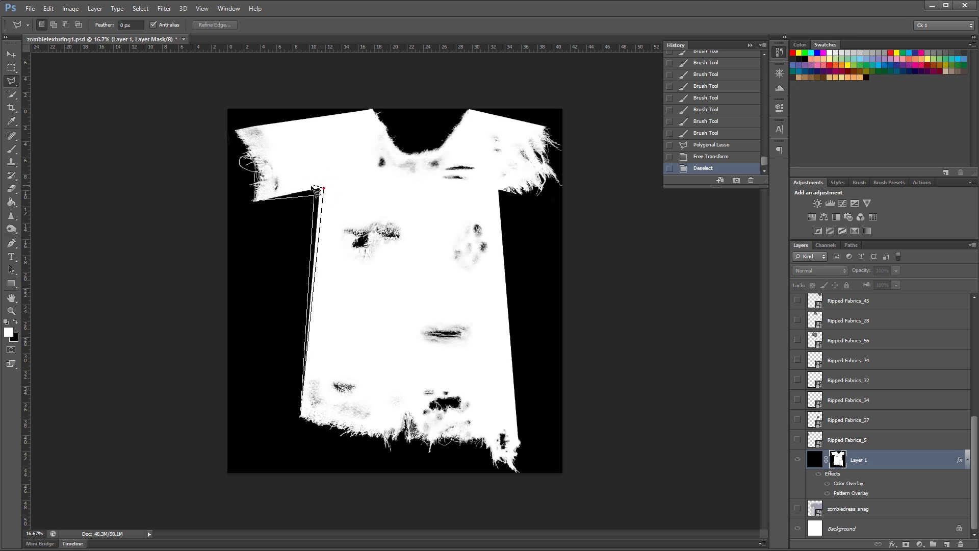
left_click(260, 195)
left_click(321, 190)
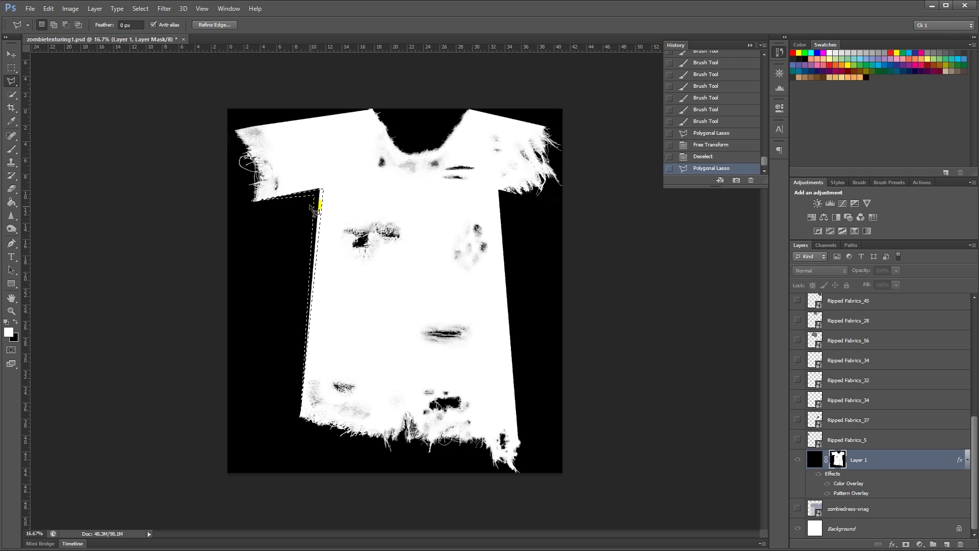
key("g")
double_click(317, 193)
key("ctrl+d")
Step: Paint out the dark sliver left under the sleeve with a white brush at 100% opacity and return to the normal layer view
key("b")
left_click_drag(291, 190, 315, 189)
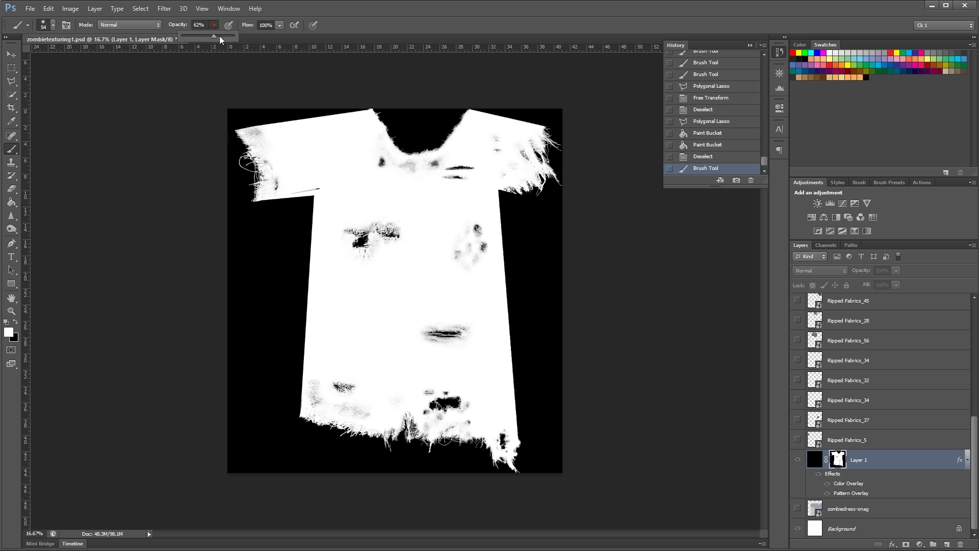
left_click(295, 189)
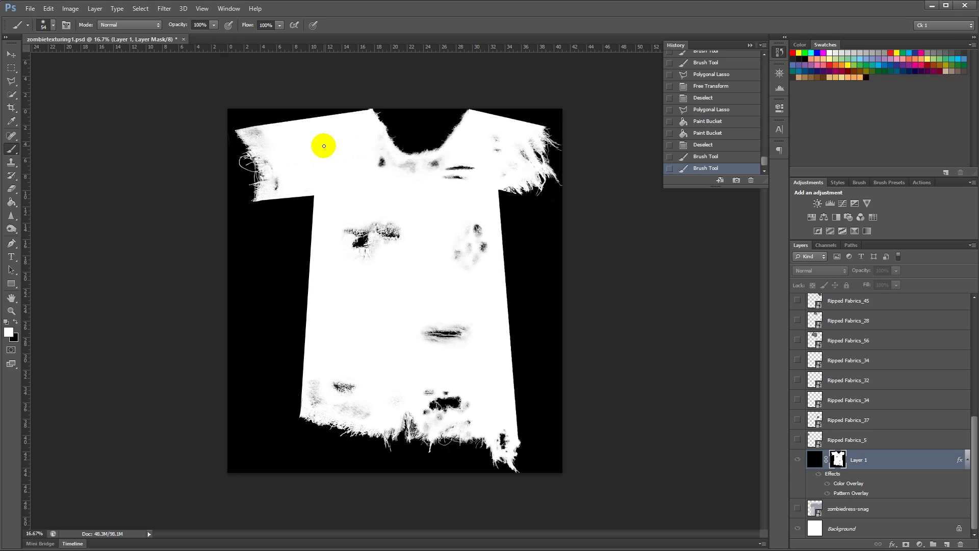
left_click(837, 459, "alt")
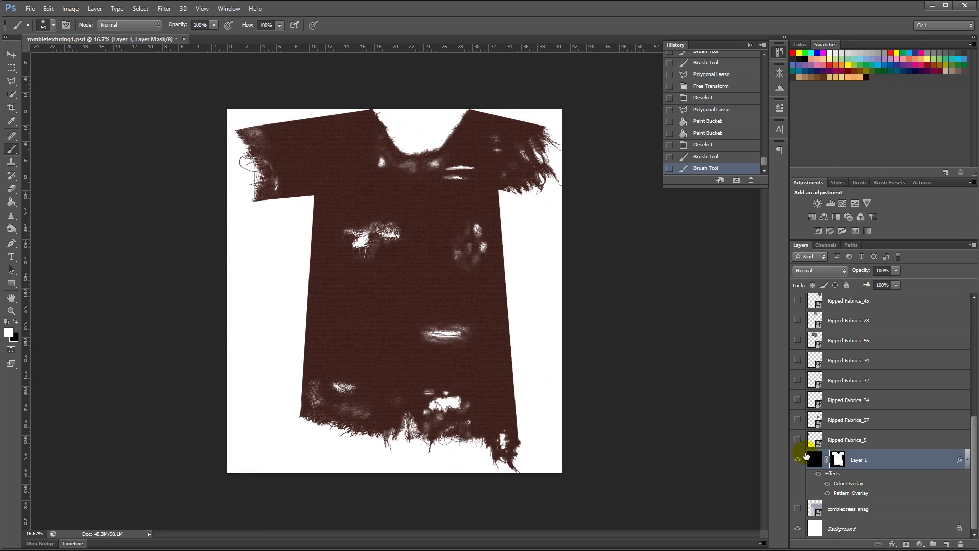
Step: Switch to the PNG folder in File Explorer and place Ripped Fabrics_41 into the Photoshop document
key("alt+Tab")
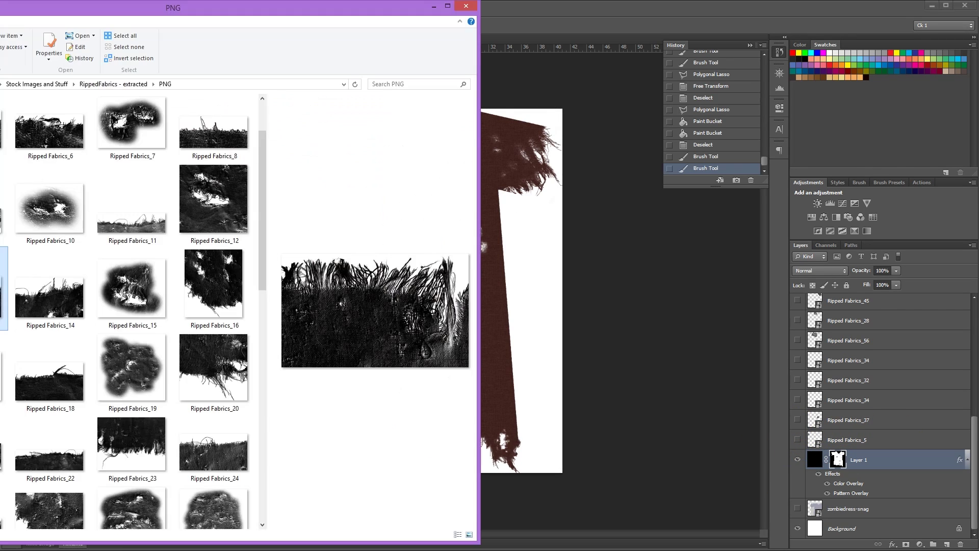
scroll(157, 229, "up", 2)
scroll(158, 230, "down", 8)
scroll(175, 266, "up", 10)
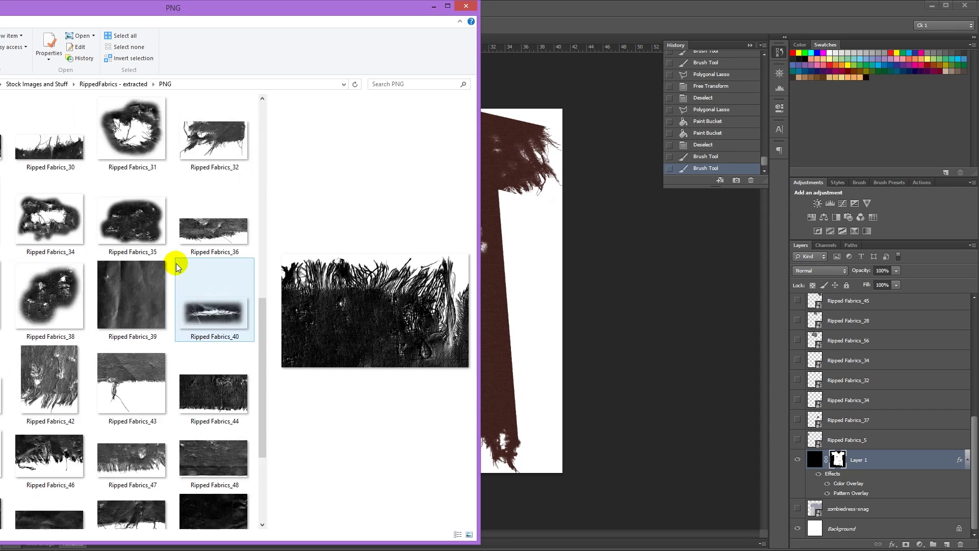
scroll(173, 267, "down", 9)
left_click(221, 210)
left_click(222, 214)
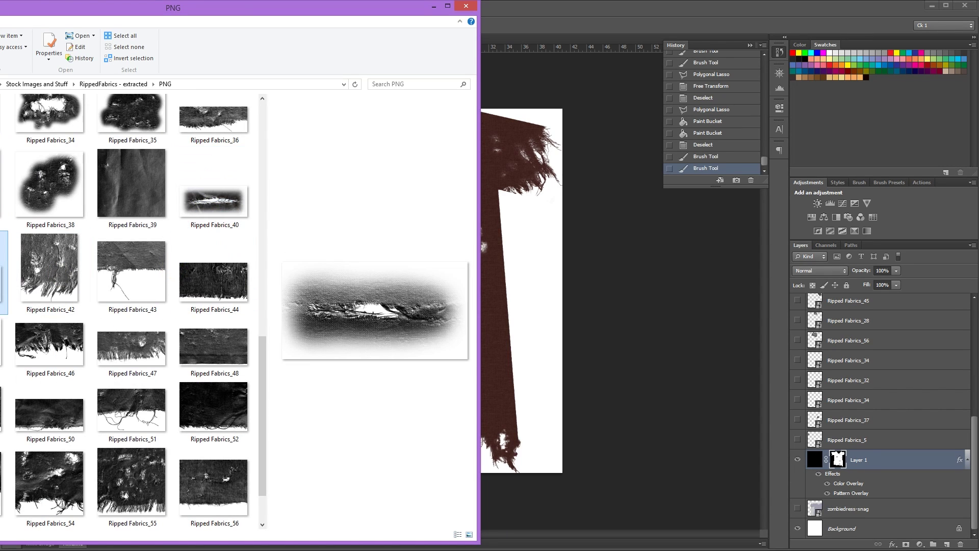
left_click_drag(217, 202, 472, 271)
key("Return")
Step: Move the placed rip onto the left-hand sleeve, tilt it to follow the sleeve's slope, and apply the transform
key("v")
left_click_drag(407, 293, 320, 157)
key("ctrl+t")
left_click_drag(352, 145, 329, 153)
key("Return")
Step: Load the Ripped Fabrics_41 layer's outline as an inverted selection, target Layer 1's mask, and hide the rip layer
left_click(817, 461)
left_click(817, 460, "ctrl")
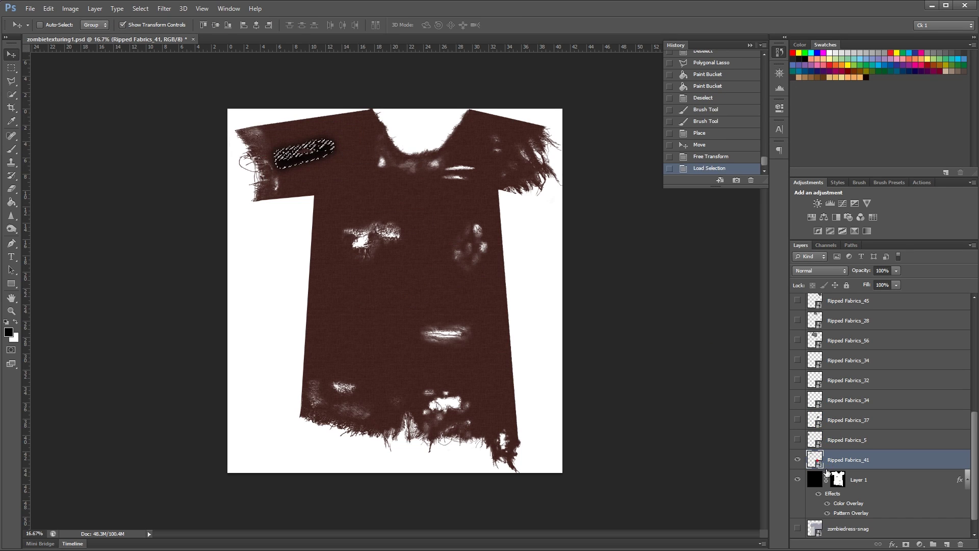
left_click(838, 480)
key("x")
key("b")
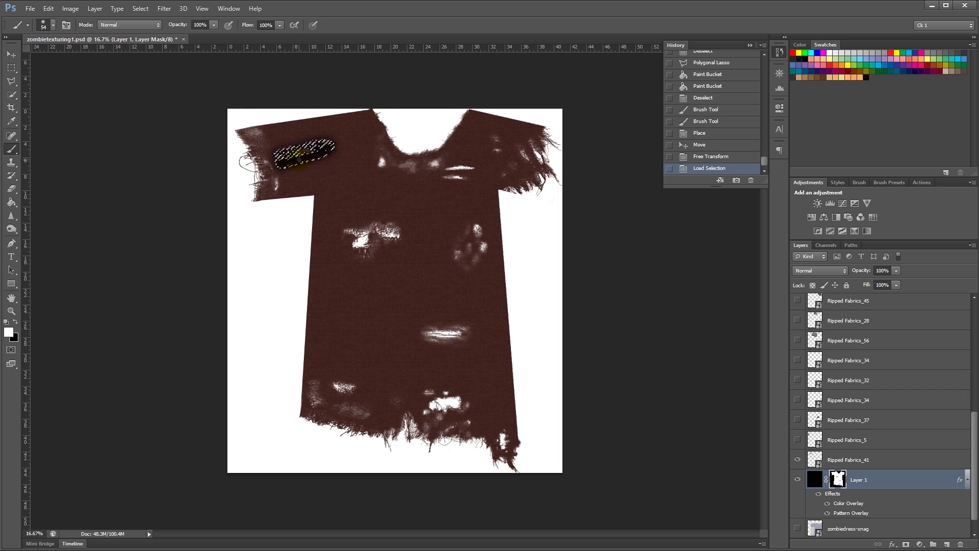
key("ctrl+shift+i")
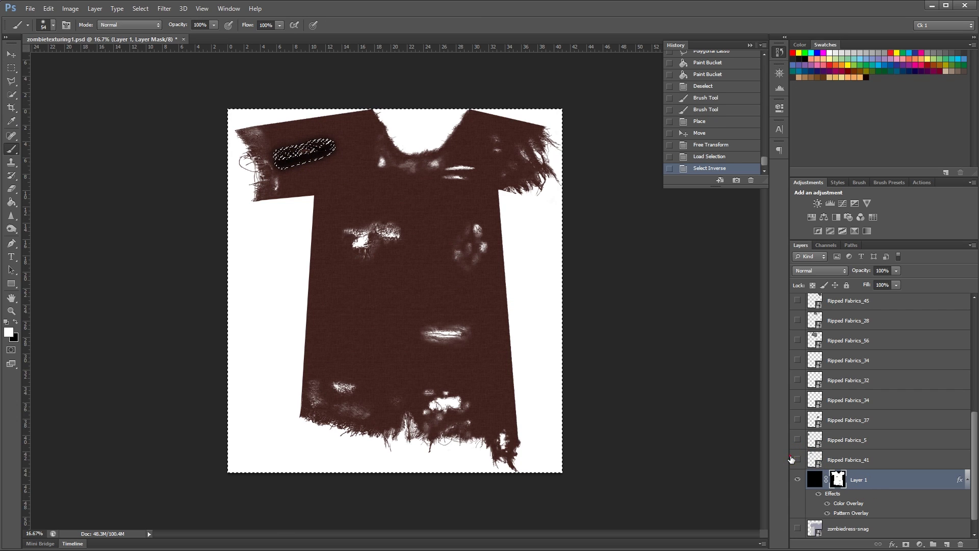
left_click(796, 459)
Step: Paint the rip into the left-hand sleeve with black on Layer 1's mask, and deselect
key("x")
key("x")
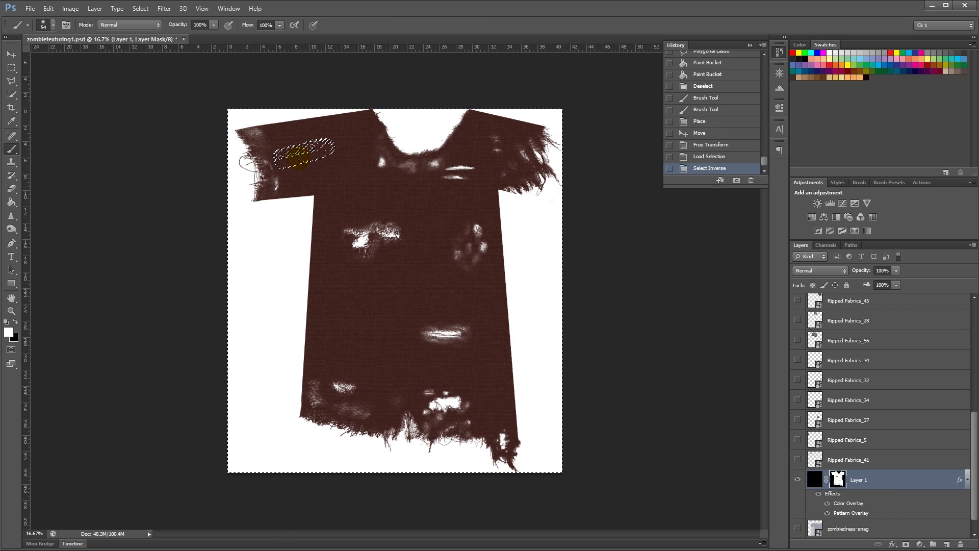
key("x")
mouse_move(309, 150)
left_mouse_down()
mouse_move(288, 156)
mouse_move(306, 153)
left_mouse_up()
key("ctrl+plus")
key("ctrl+d")
Step: Clean up the stray paint along the sleeve rip's upper edge with a white brush at 27% opacity
key("x")
left_click(214, 25)
left_click_drag(215, 36, 175, 36)
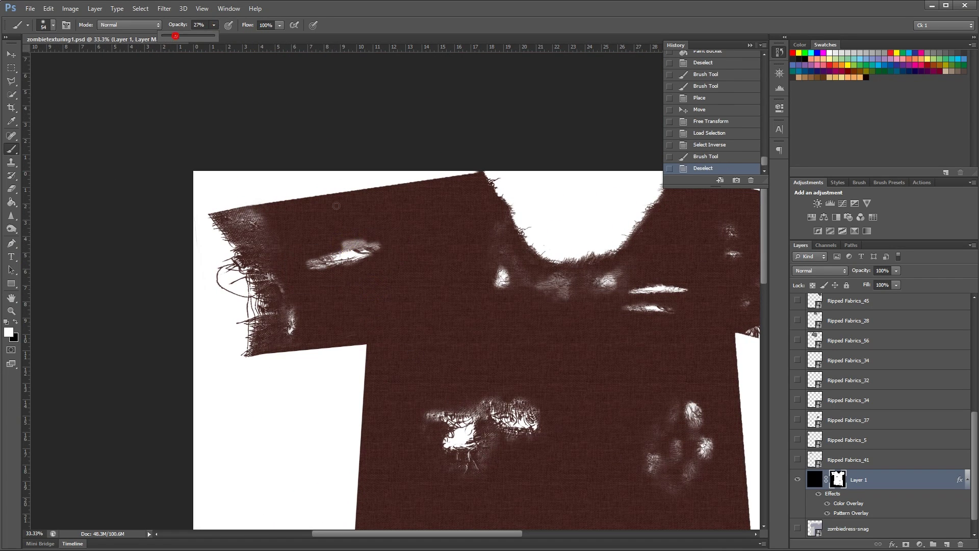
left_click_drag(339, 244, 368, 237)
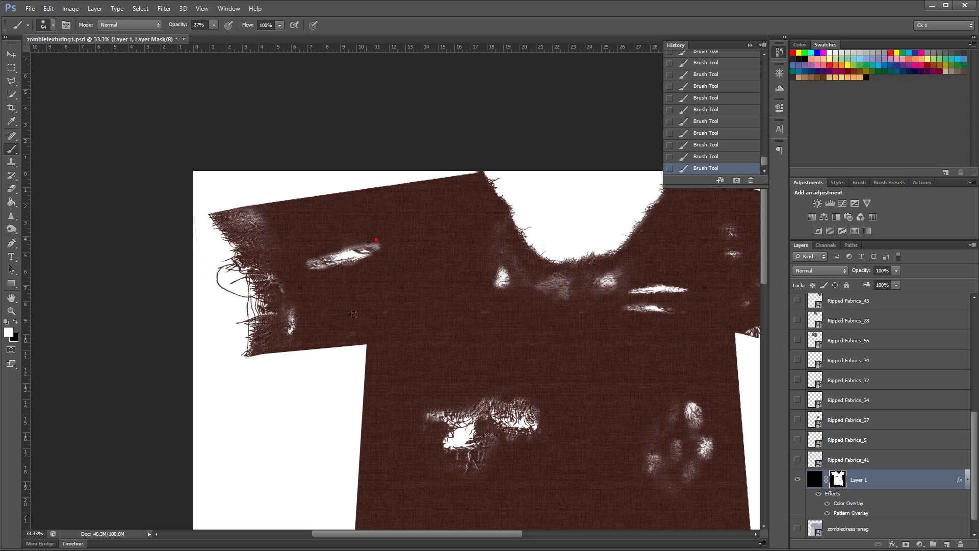